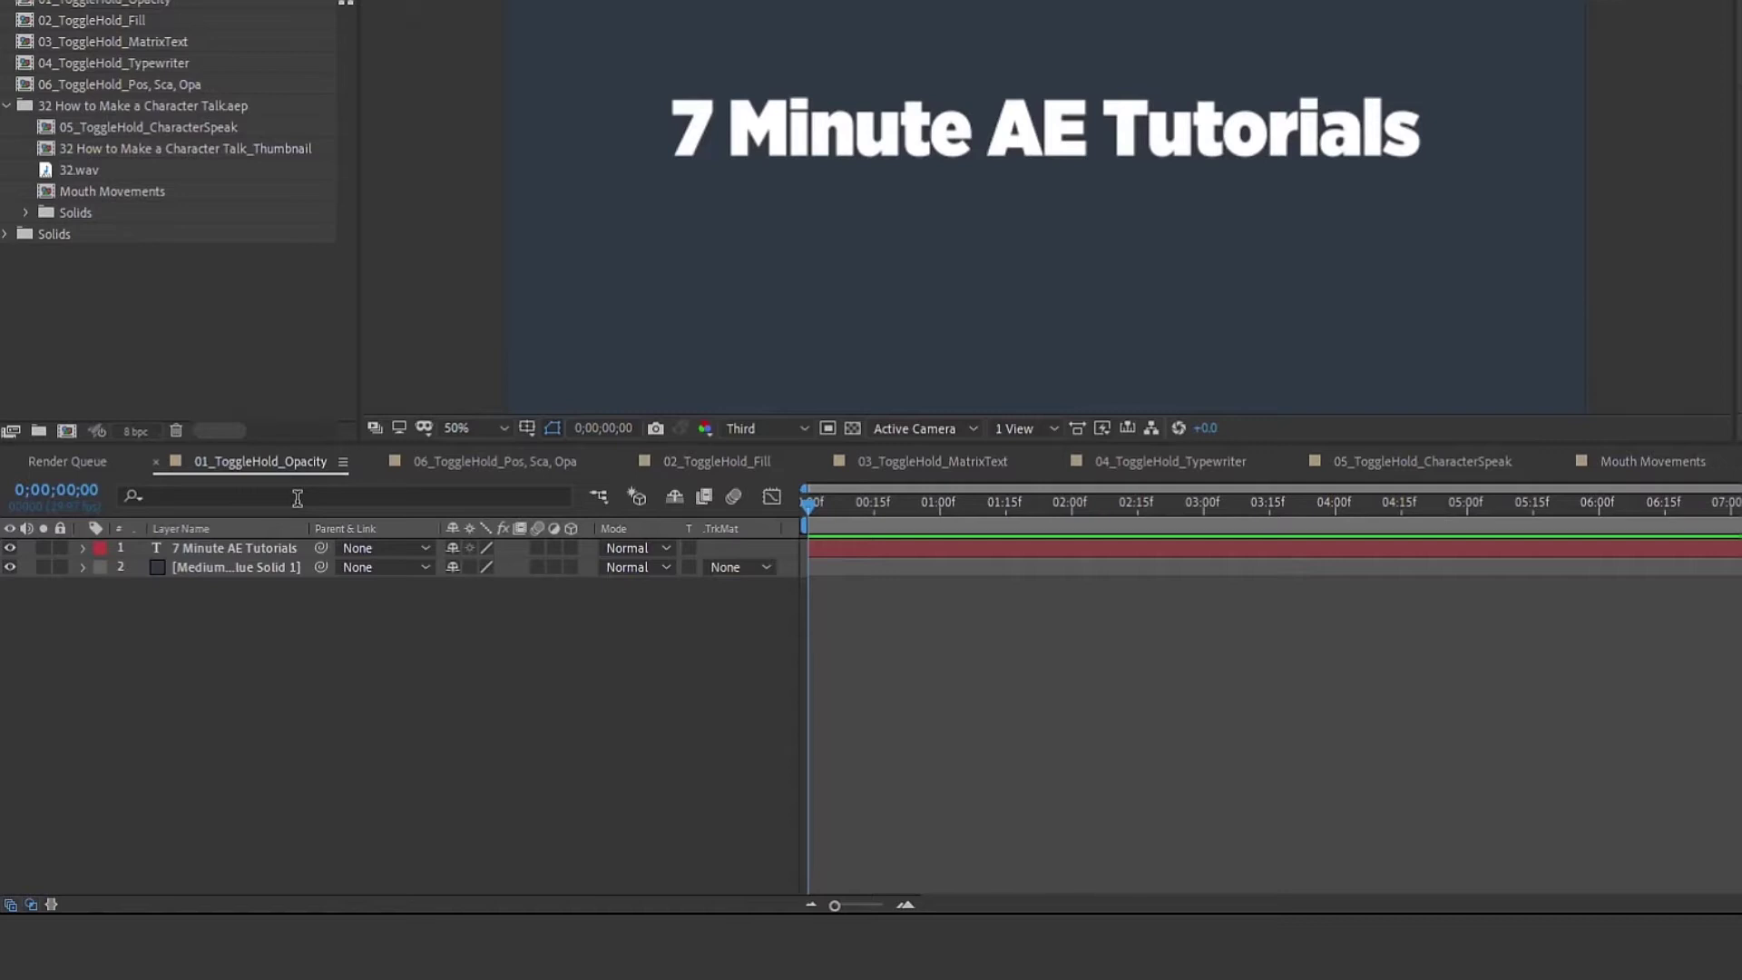
- Show the title's Opacity and turn its keyframe at about one second into a hold keyframe
left_click(862, 547)
key("t")
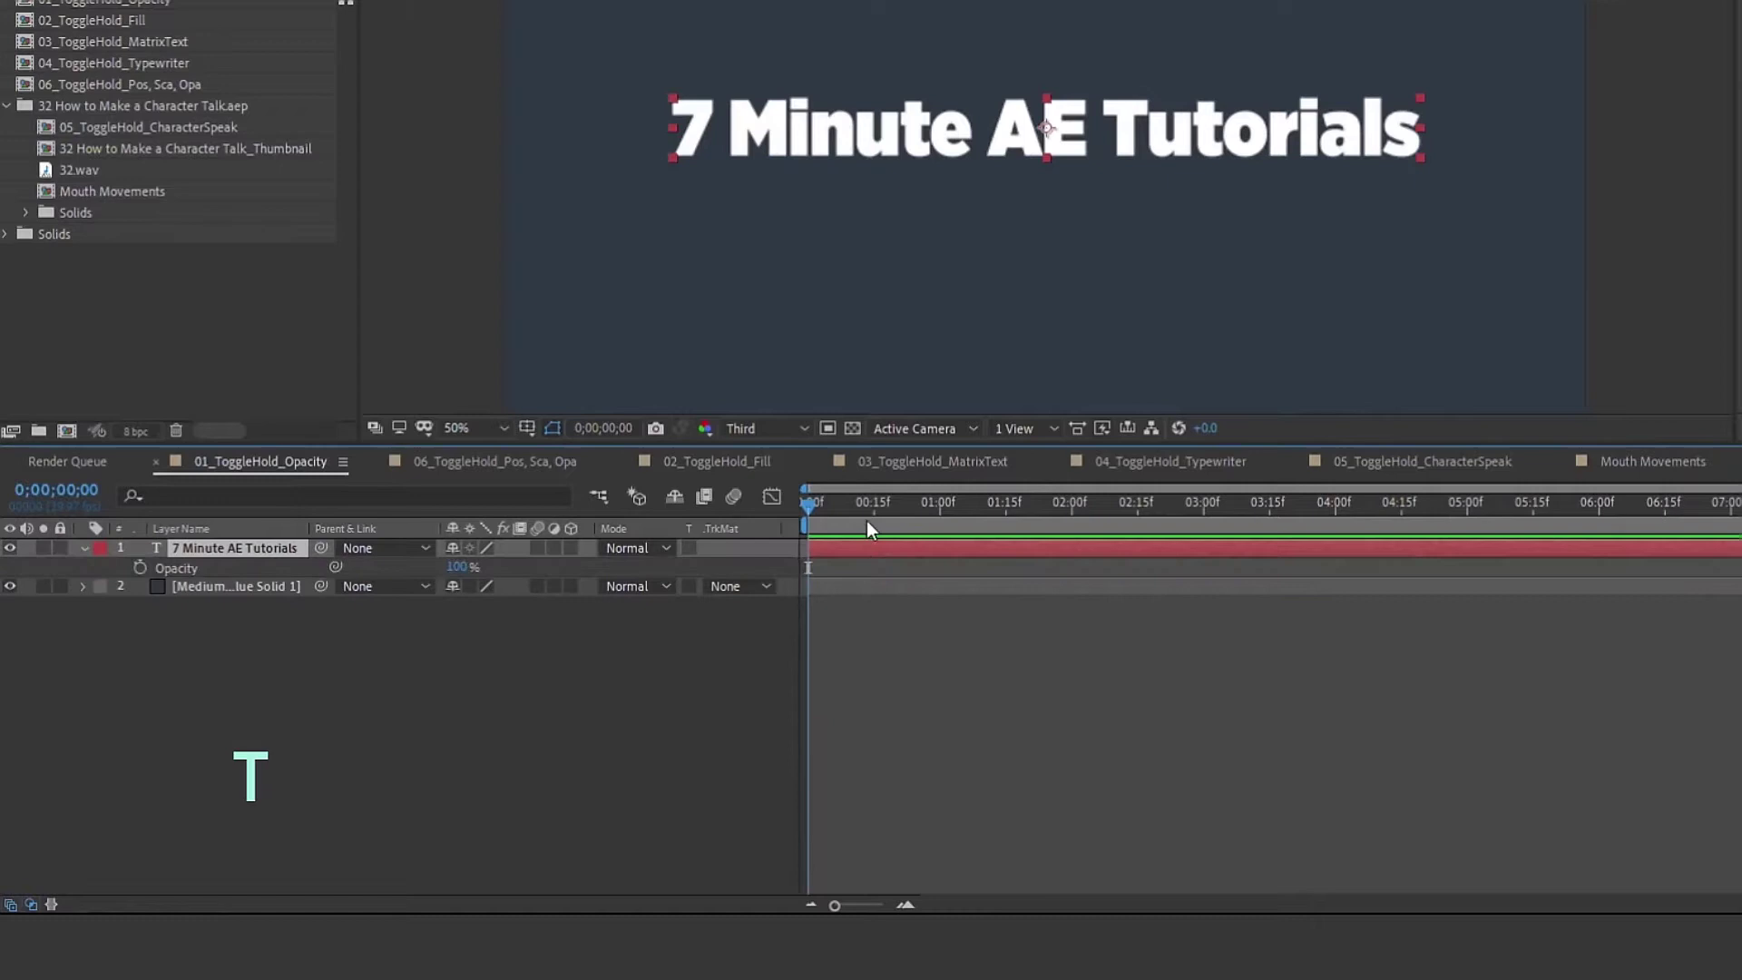
left_click(937, 504)
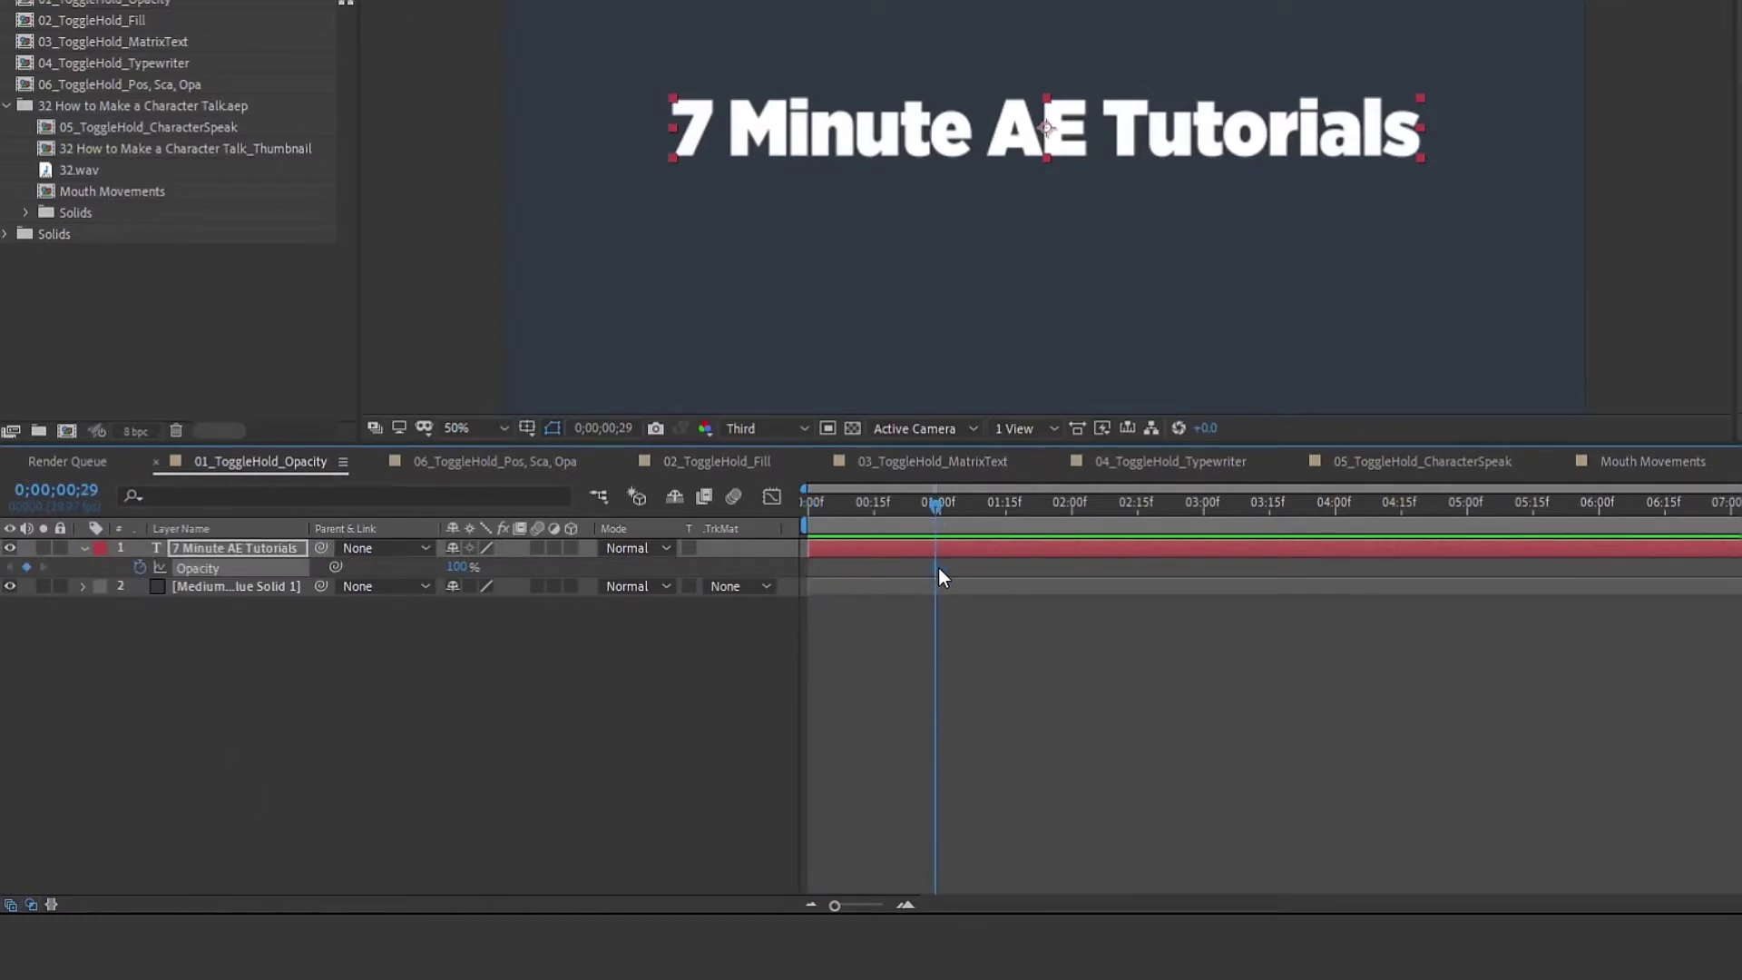
right_click(938, 568)
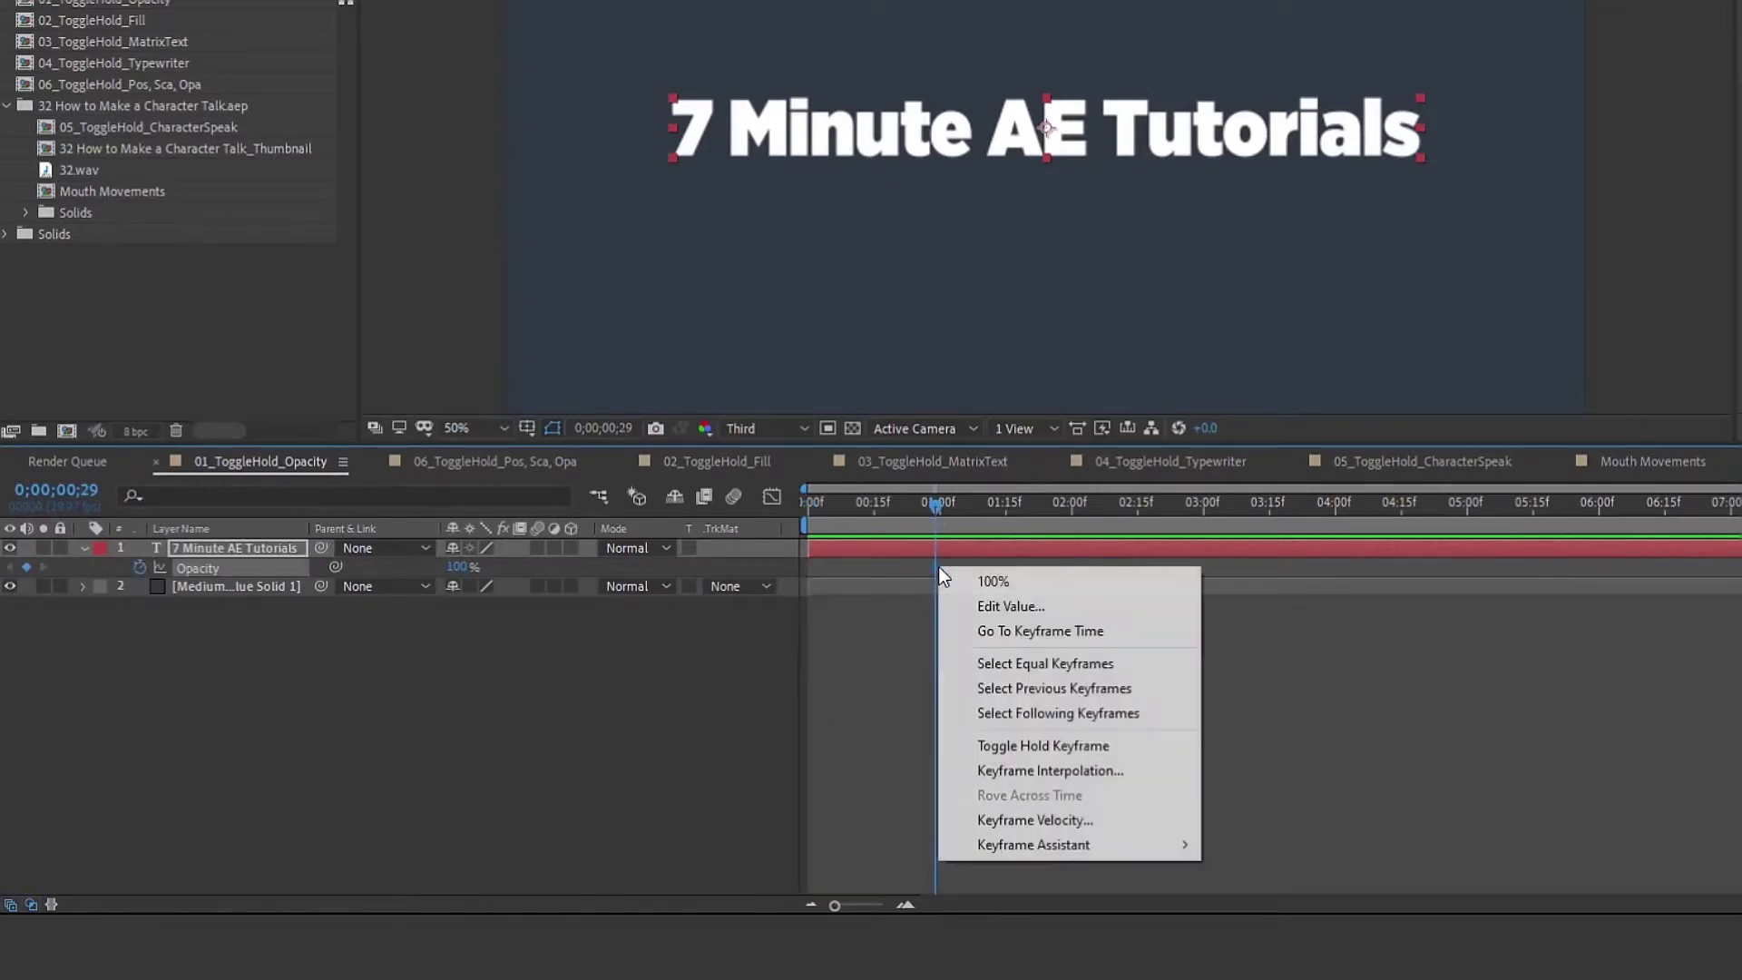
left_click(1053, 746)
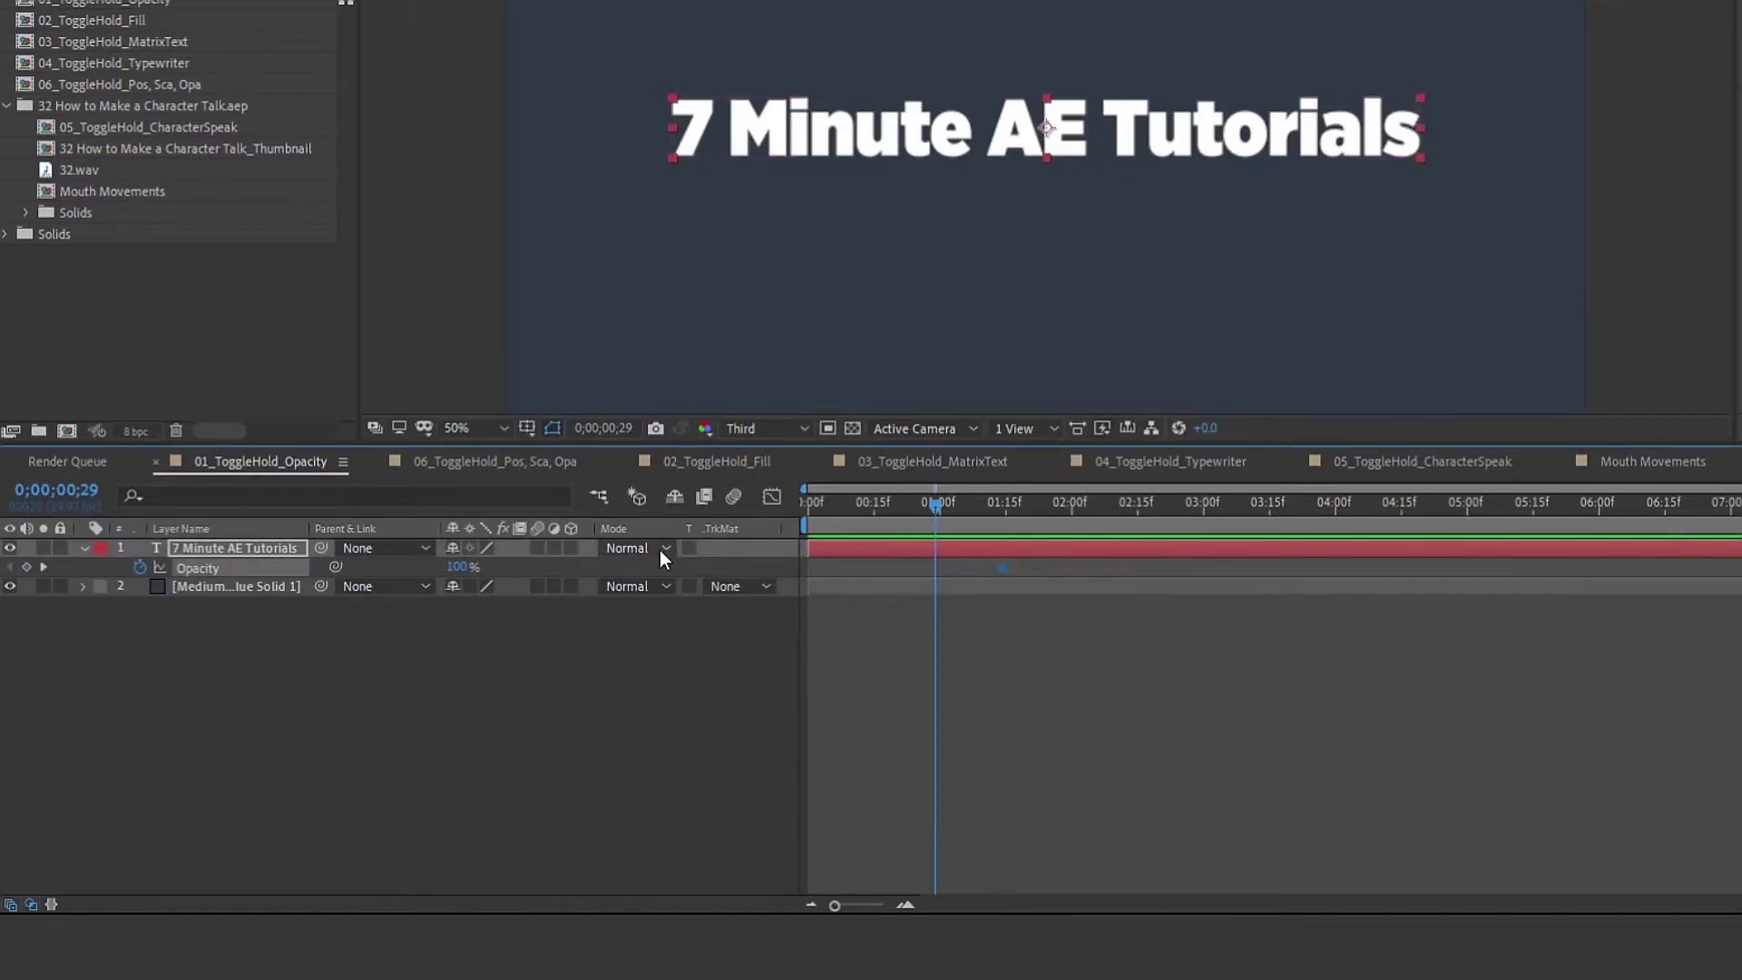
- Add two more Opacity keyframes, setting the first new one to hold
left_click(28, 566)
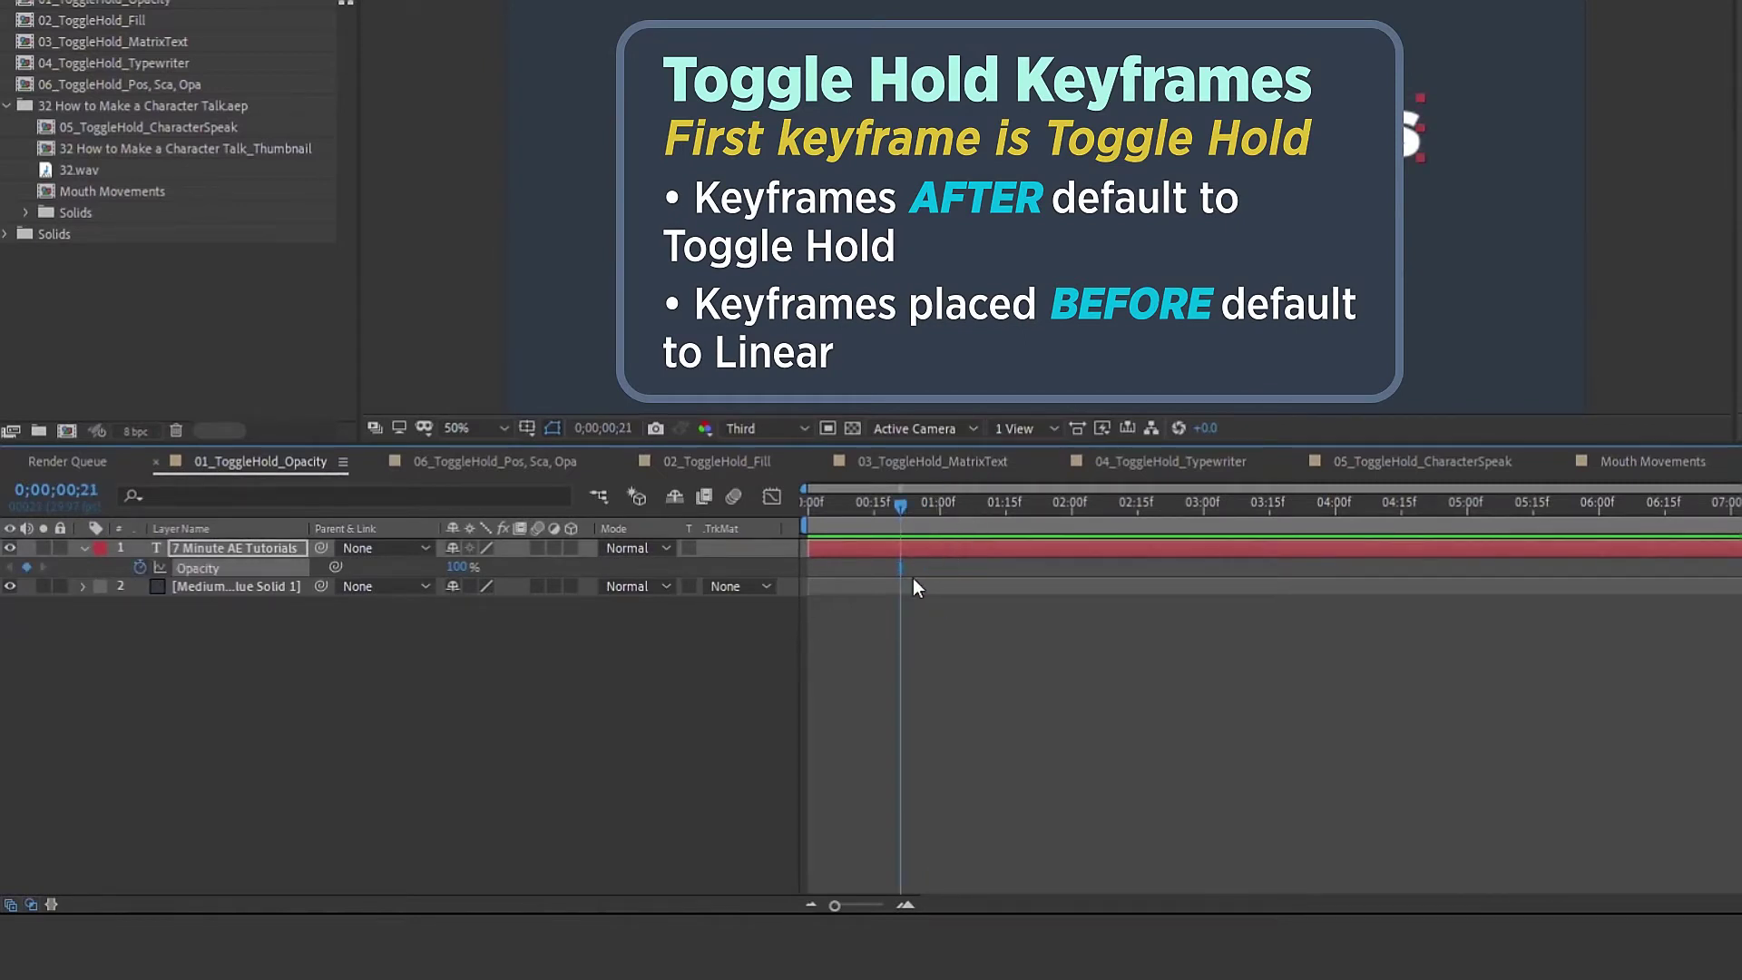
right_click(902, 568)
left_click(1025, 750)
left_click(27, 567)
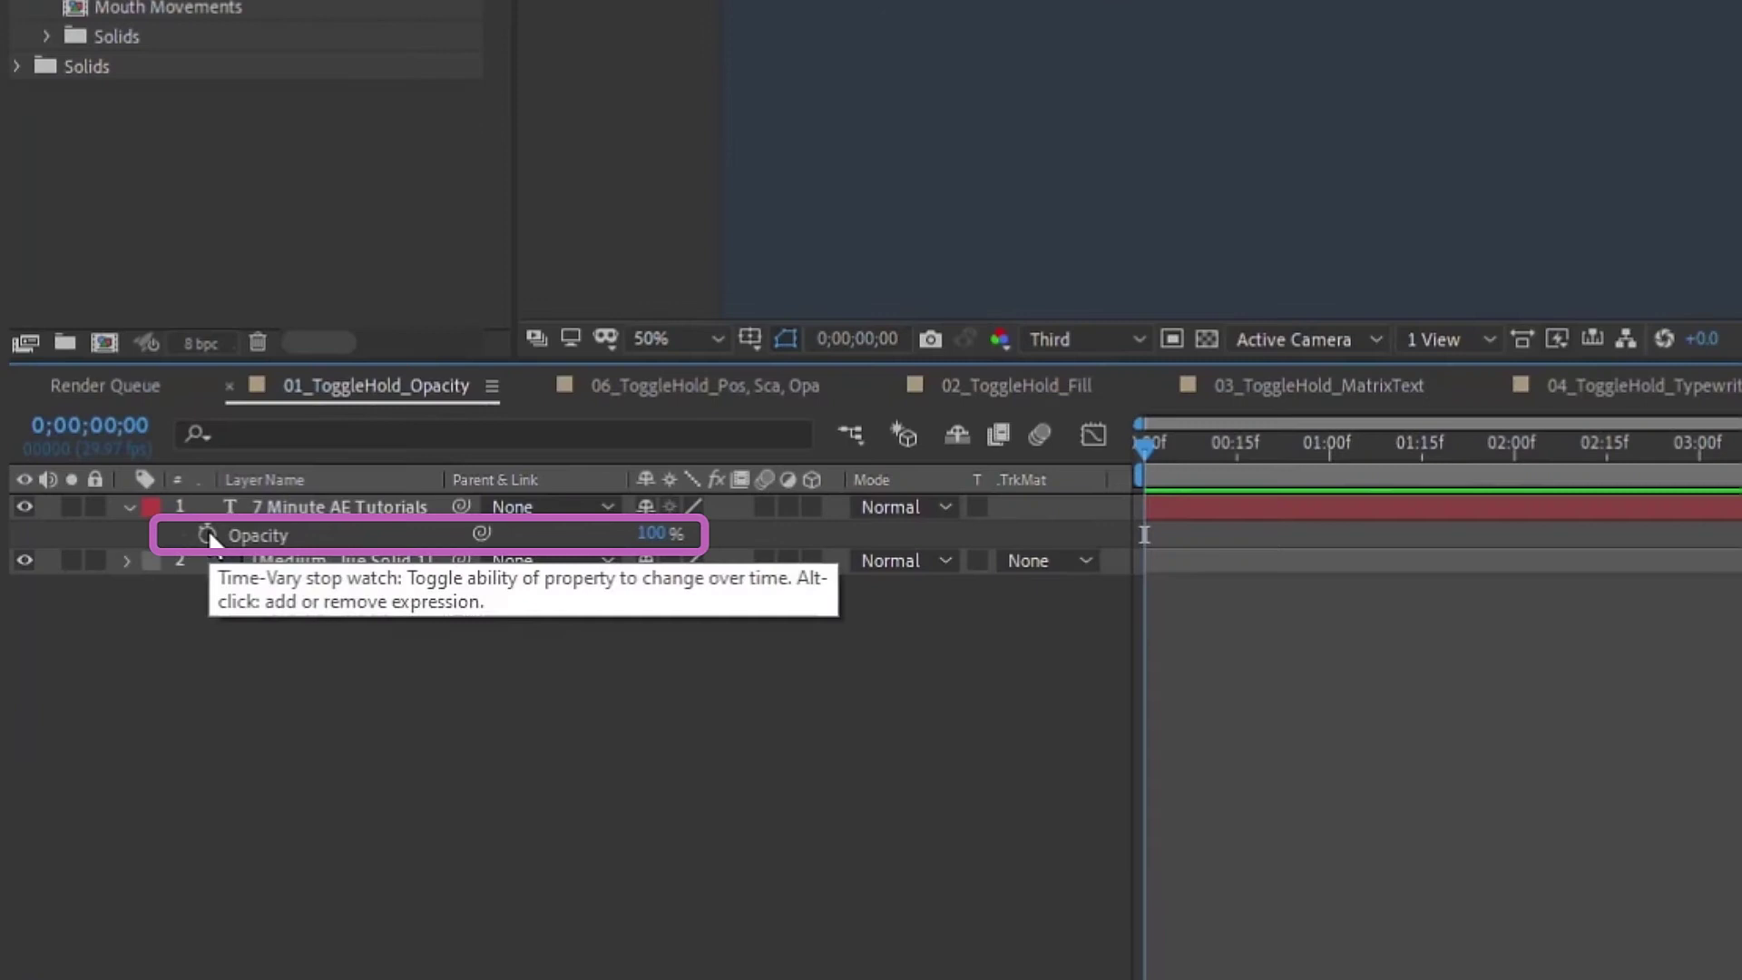
- Keyframe the title's Opacity as a hold keyframe and end the work area ten frames later
left_click(208, 536)
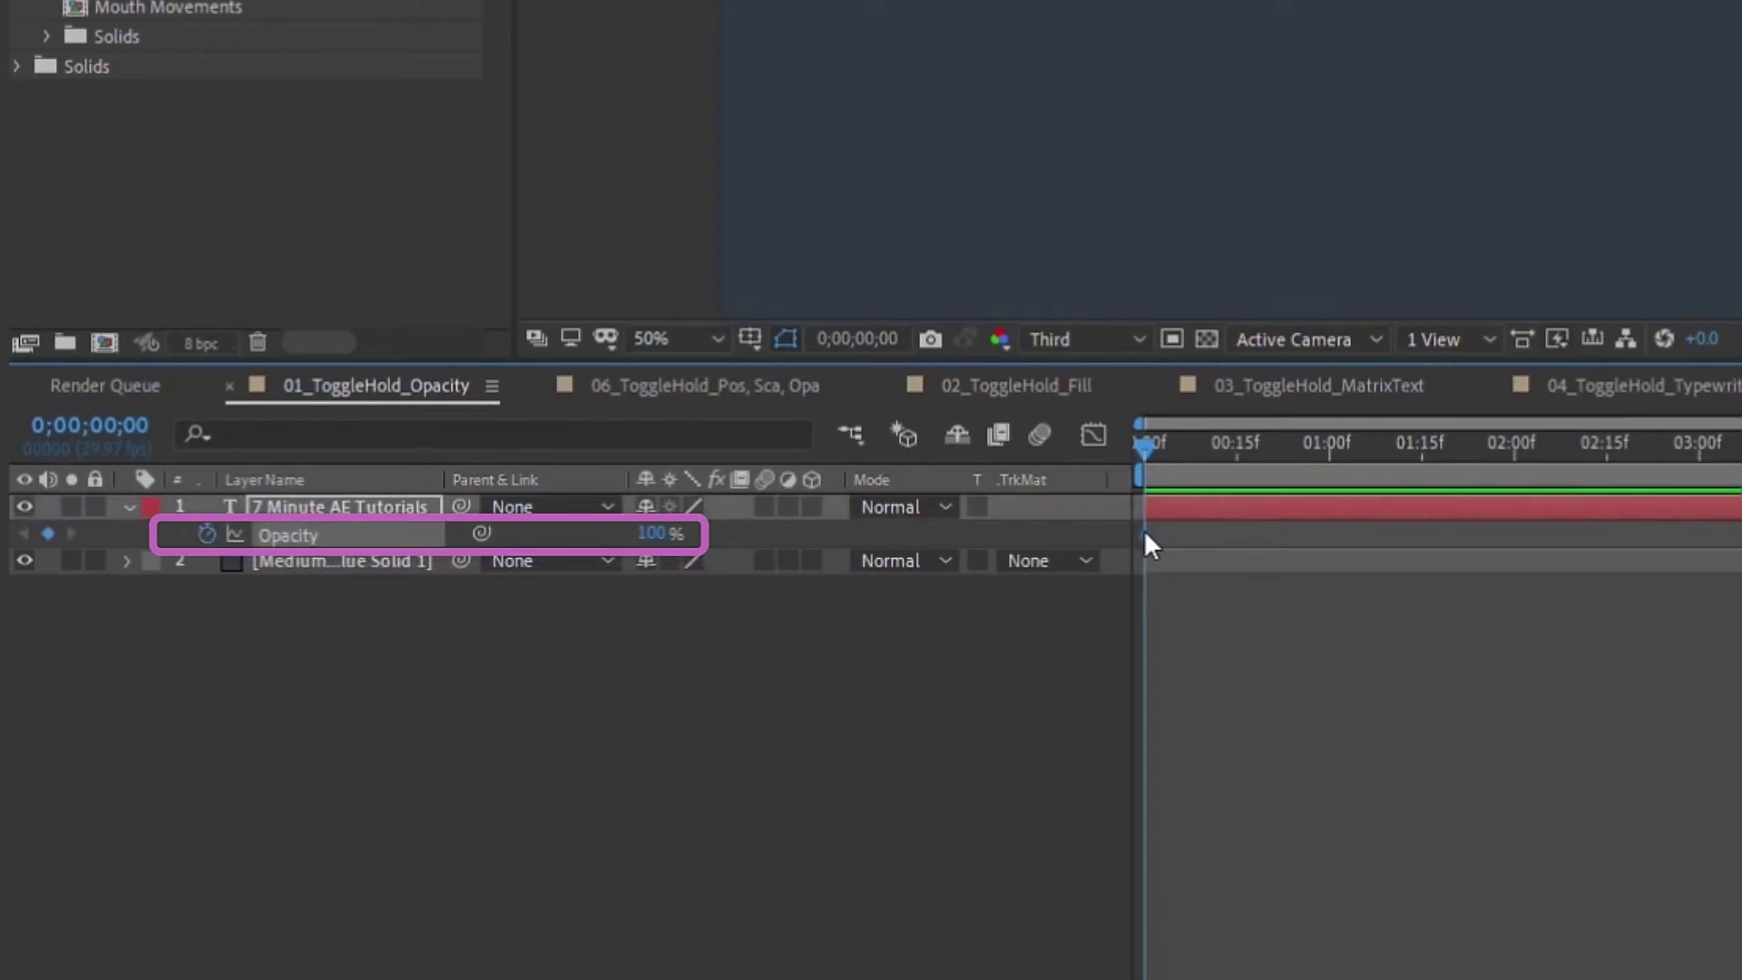
right_click(1145, 531)
left_click(1291, 782)
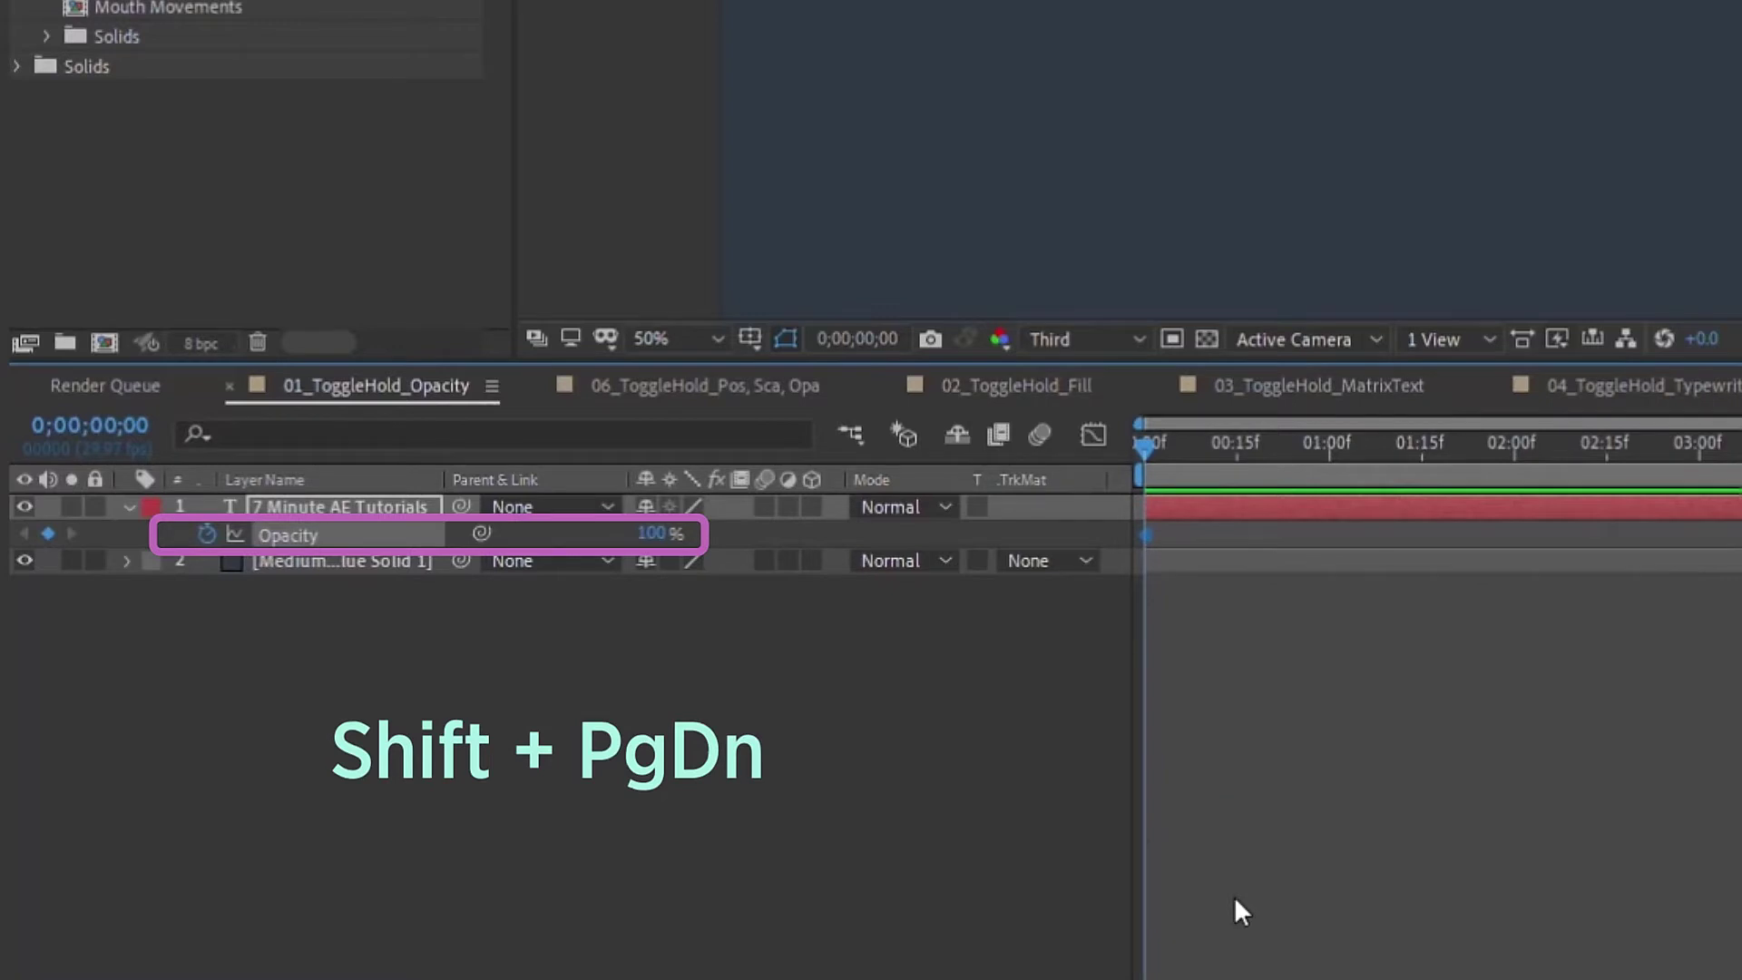
key("shift+Page_Down")
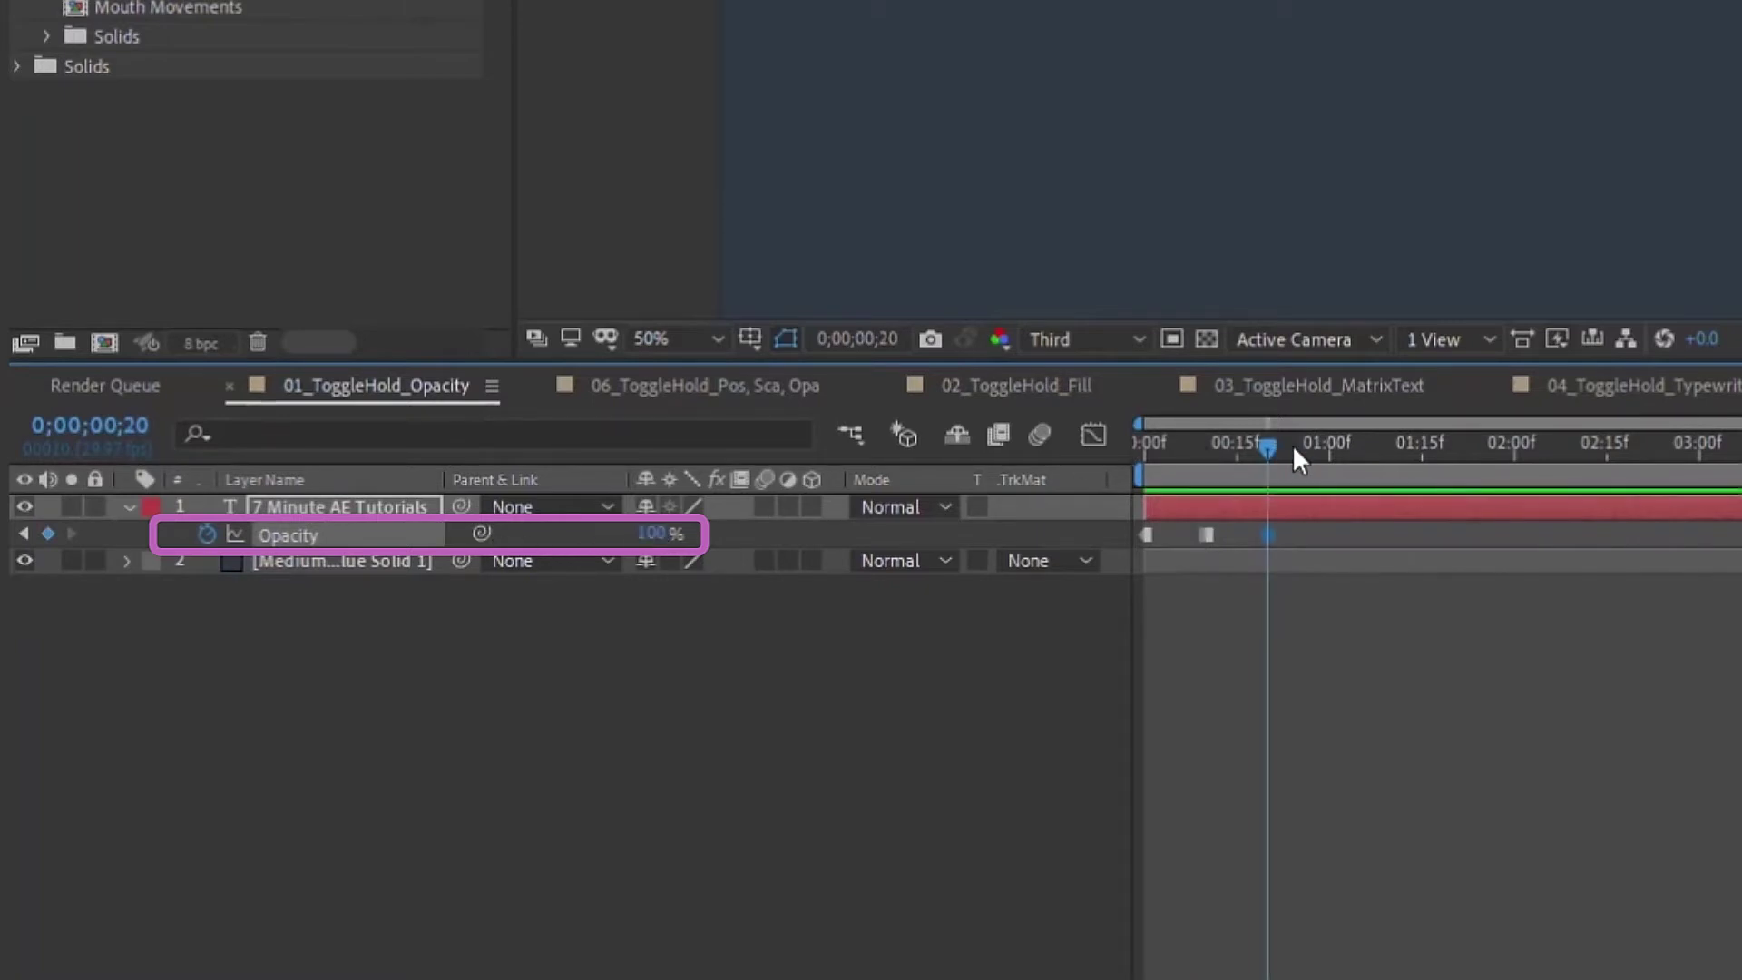
key("n")
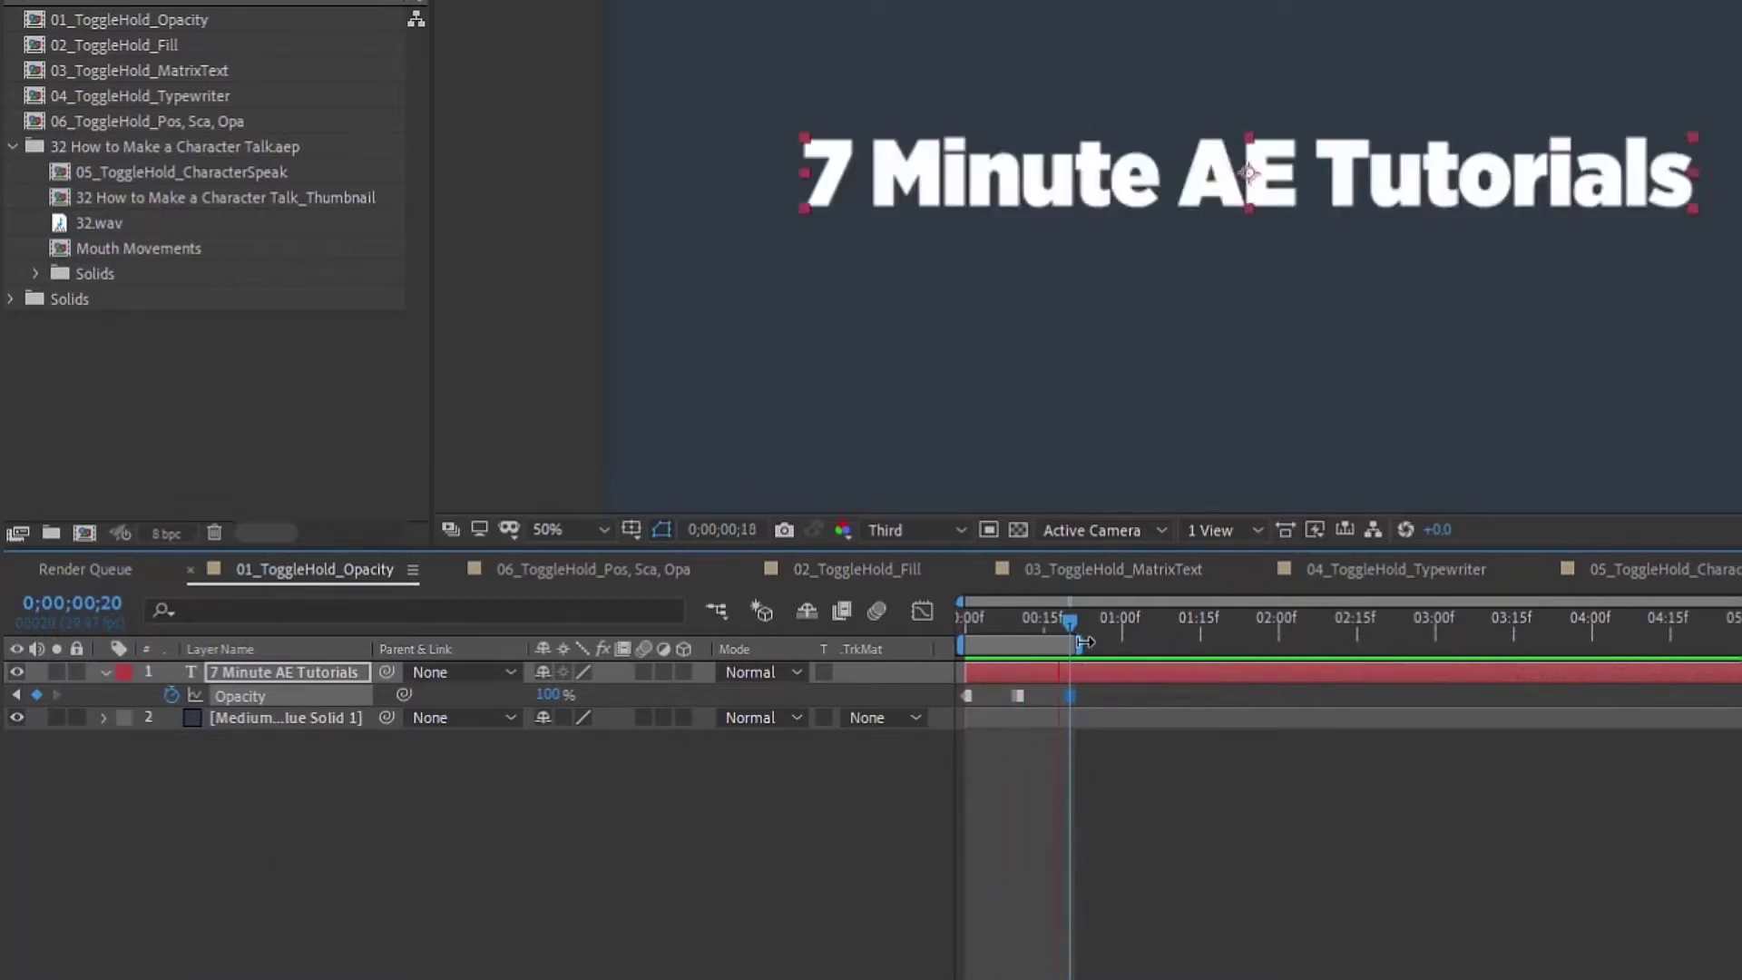
key("space")
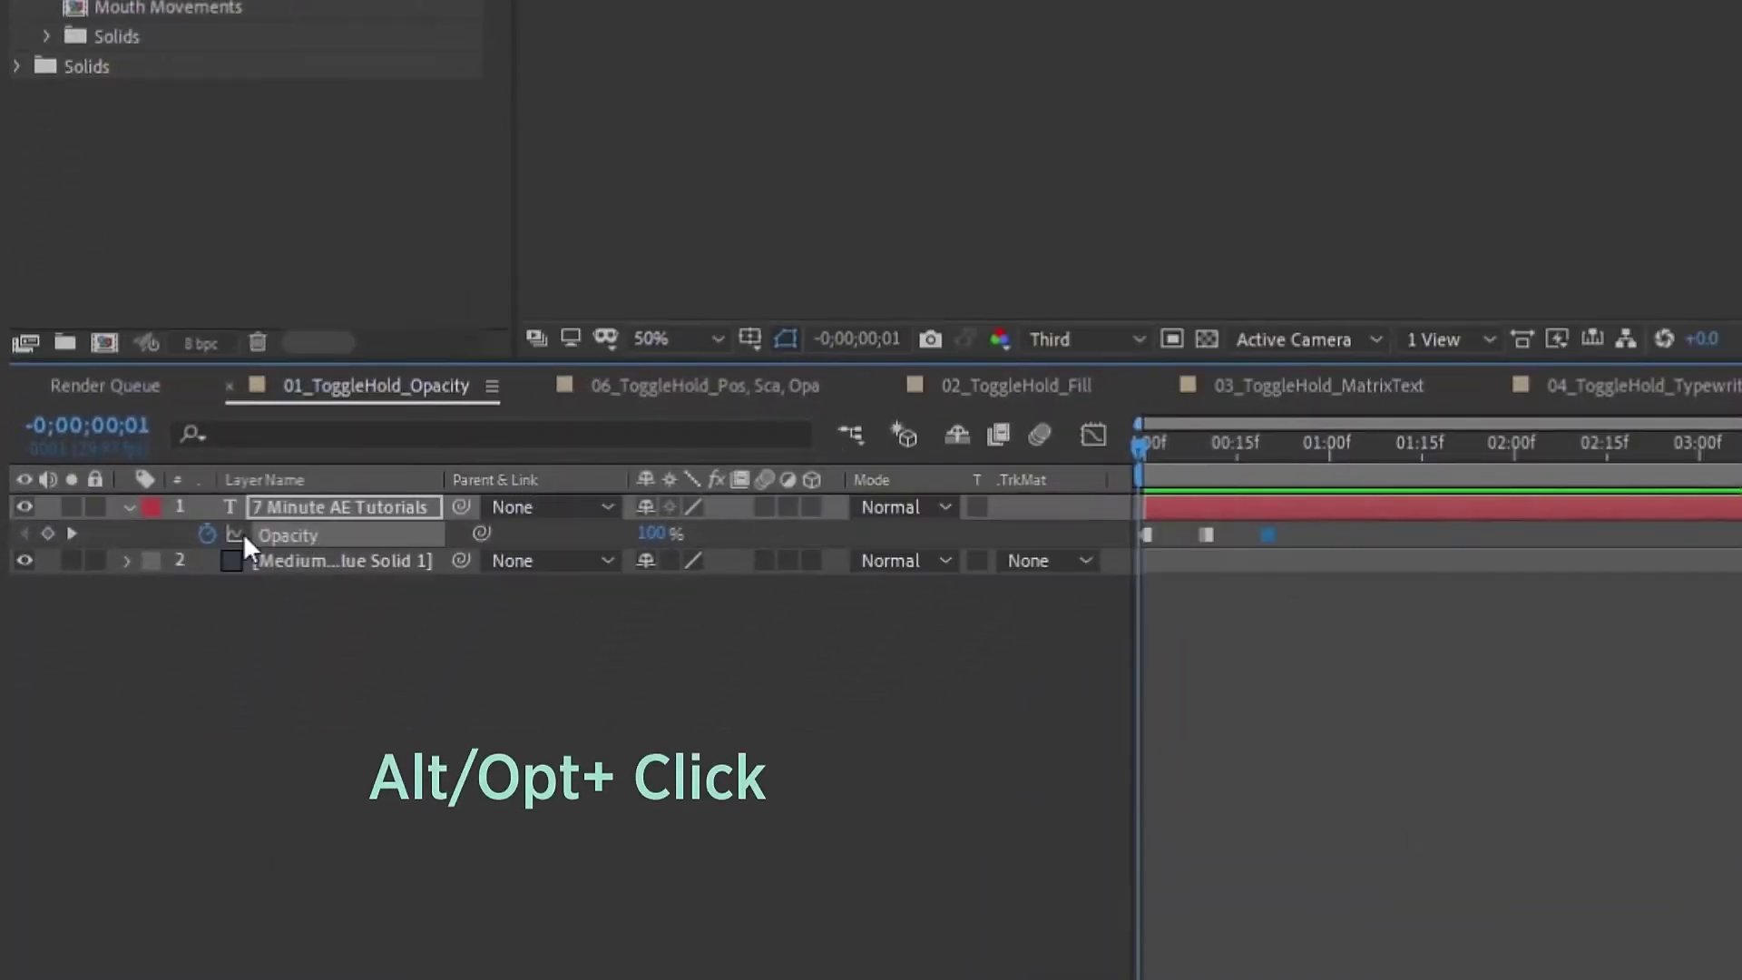
- Add a loopOut() expression to Opacity and preview the endless blink
left_click(207, 534, "alt")
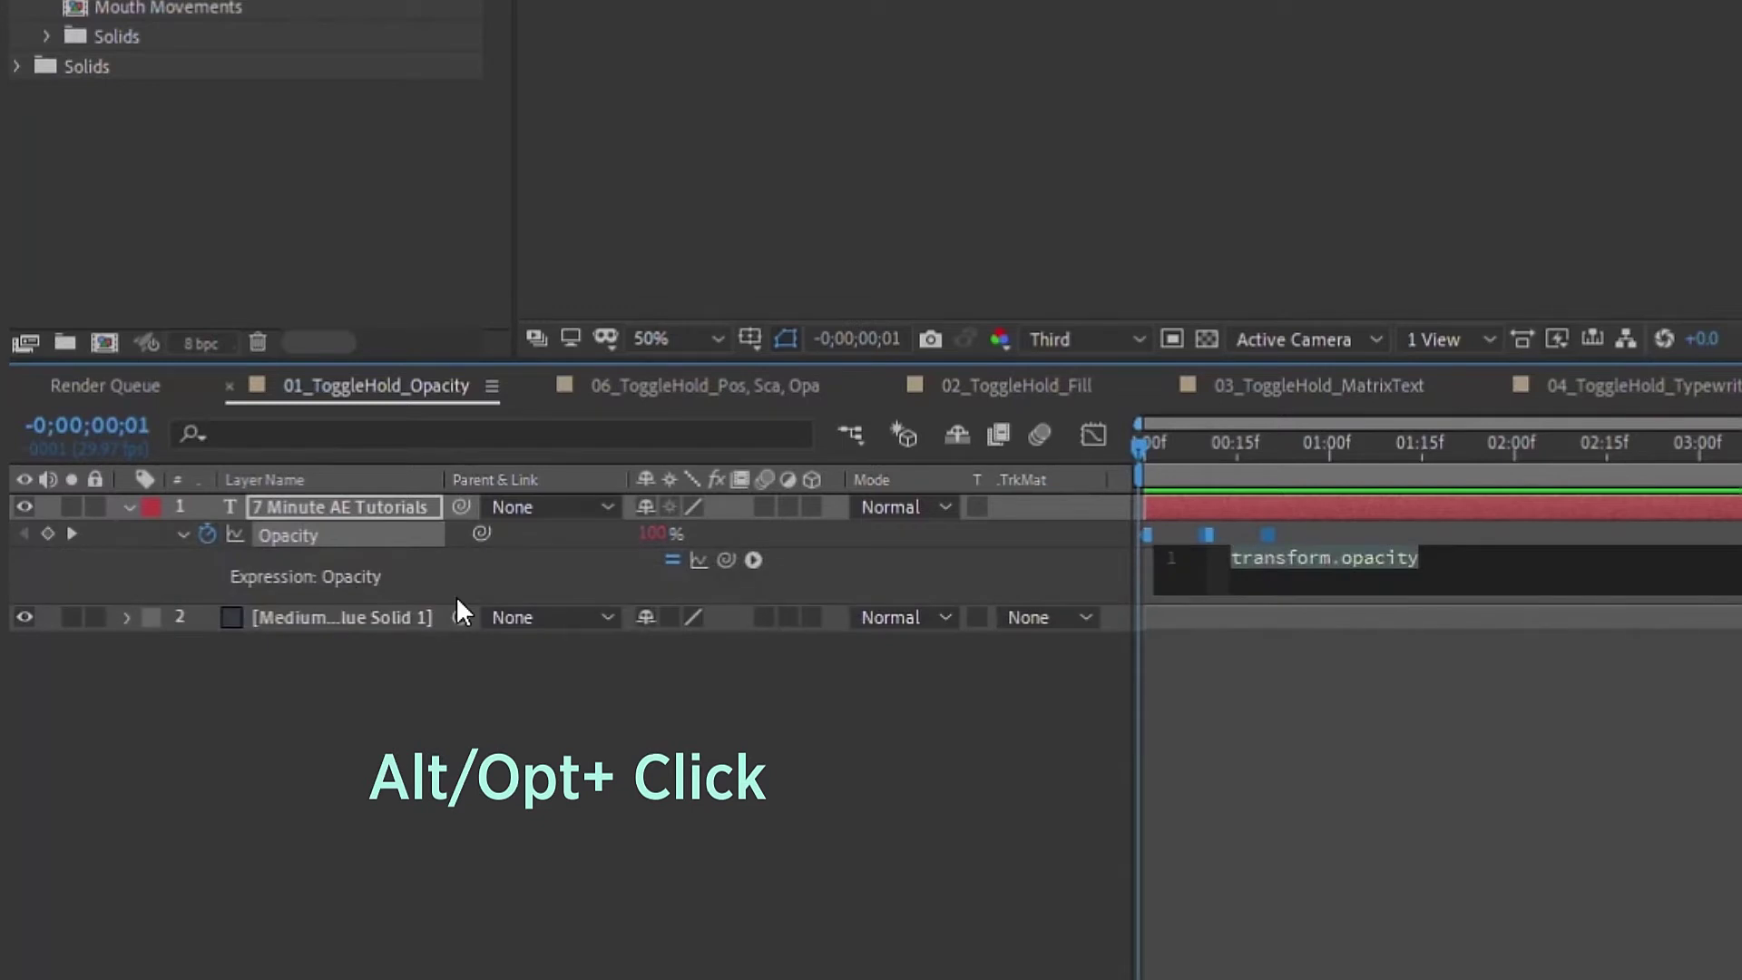
type("loopOut")
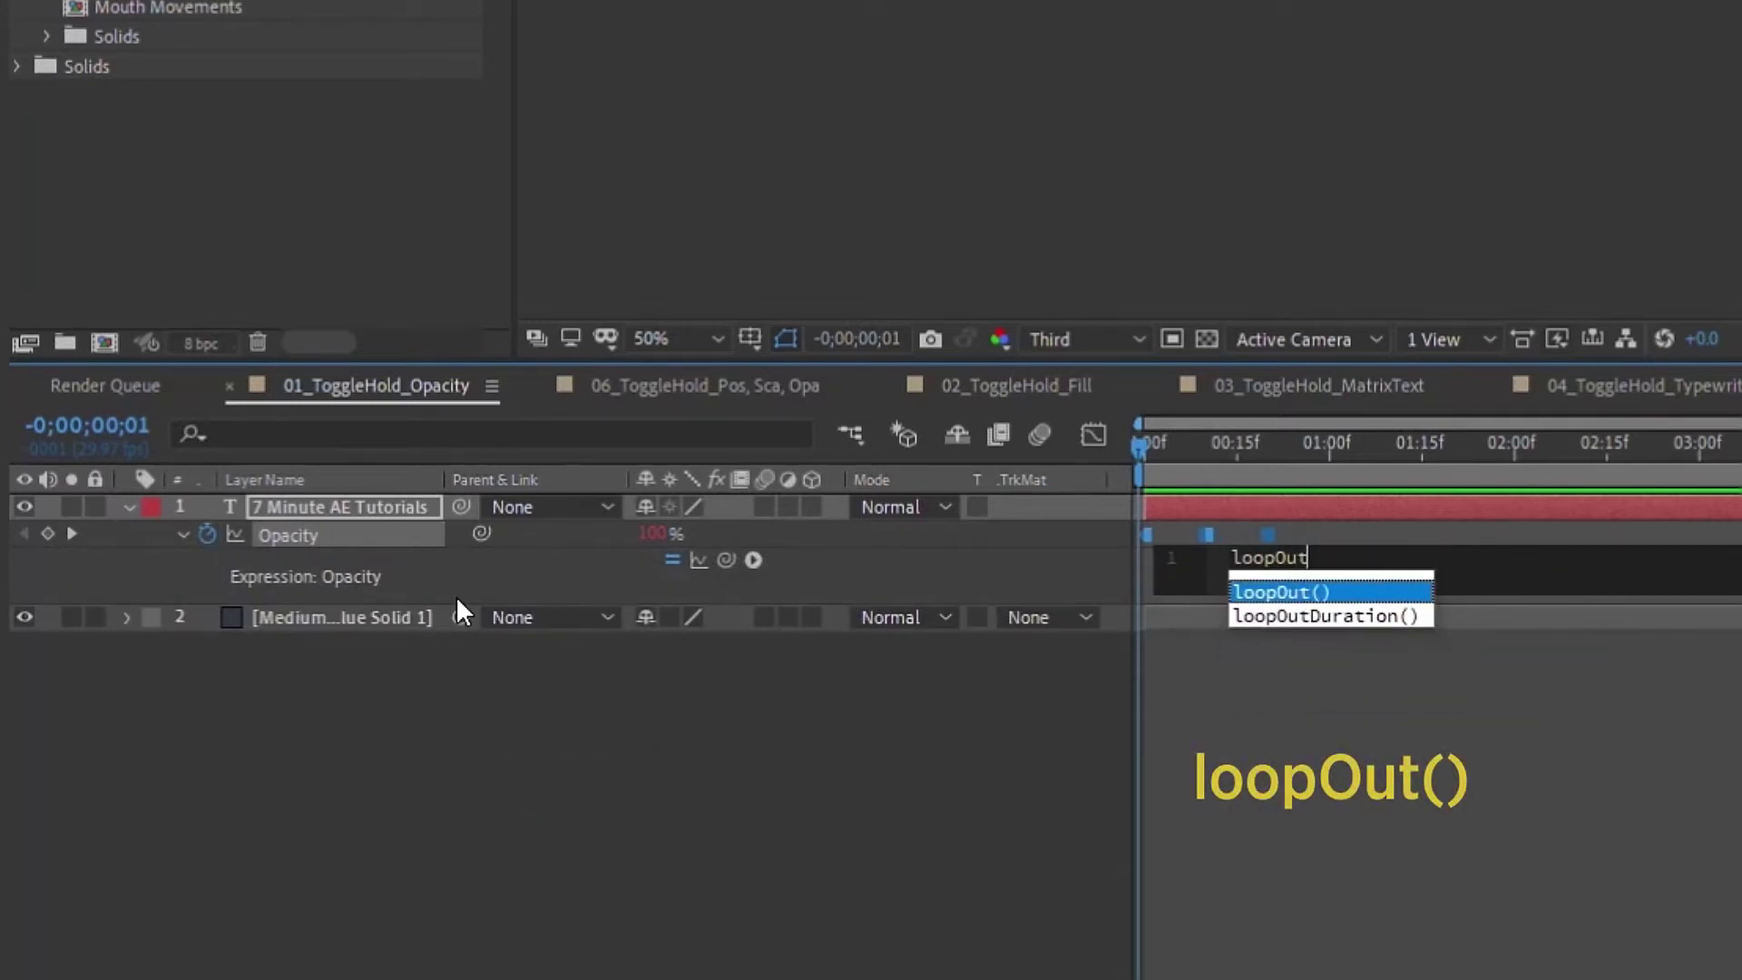
key("Return")
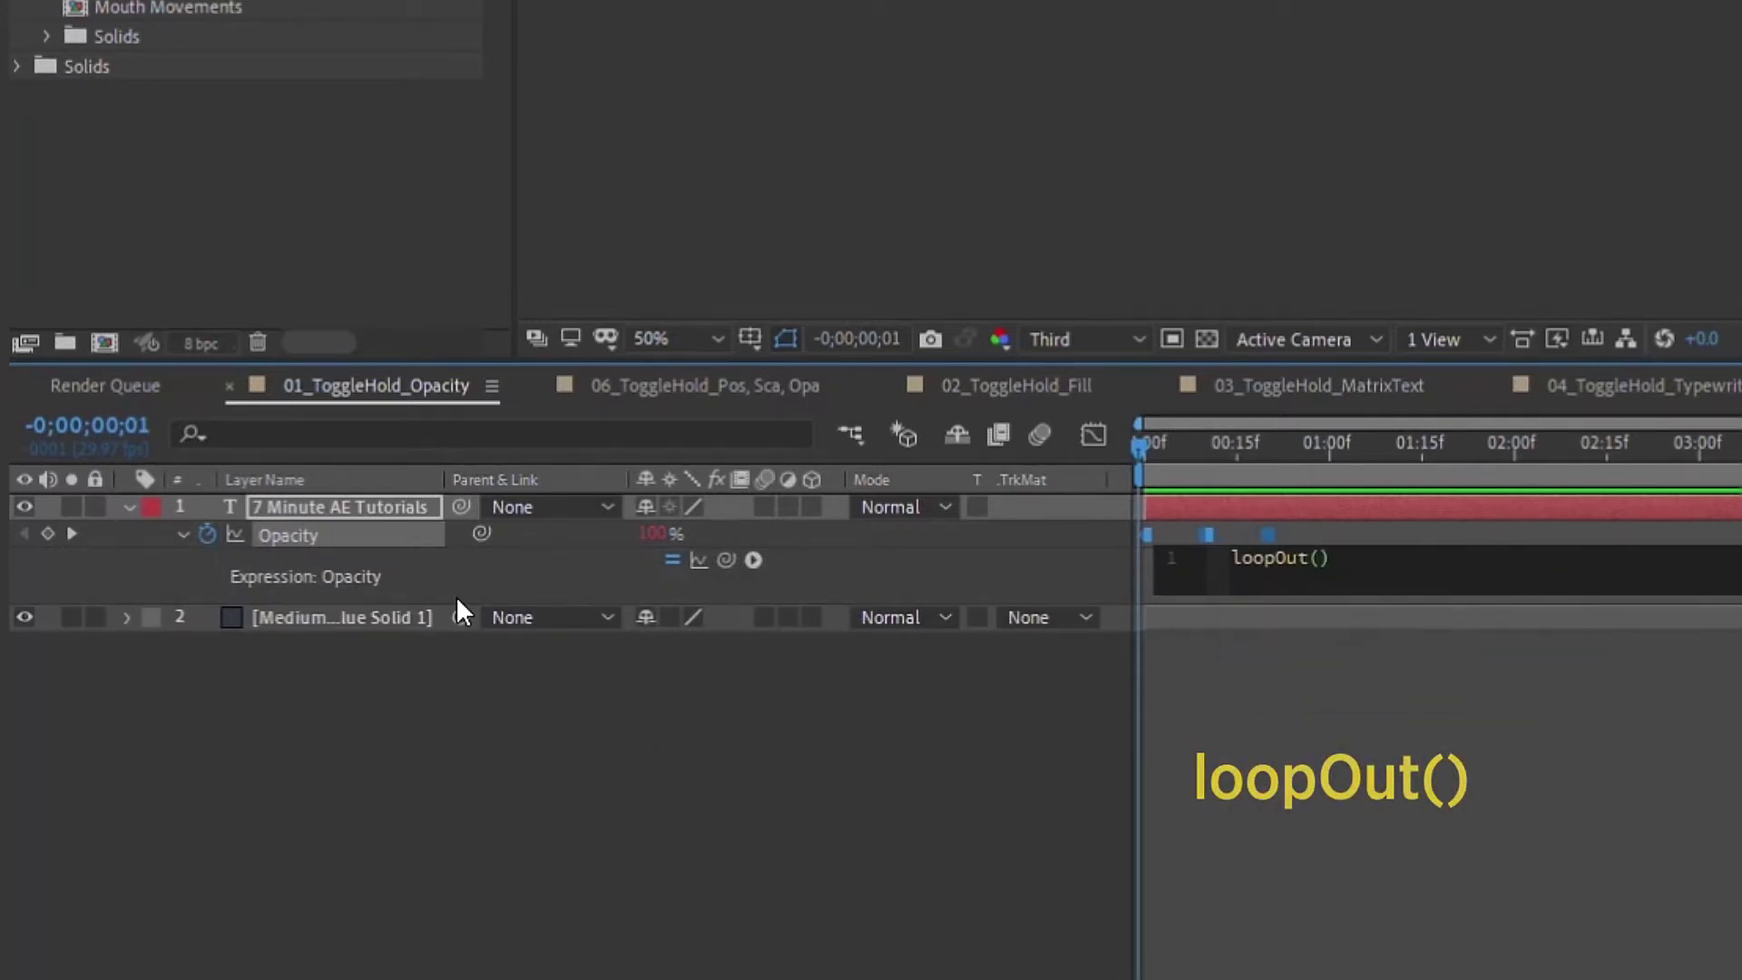
left_click(1216, 683)
key("space")
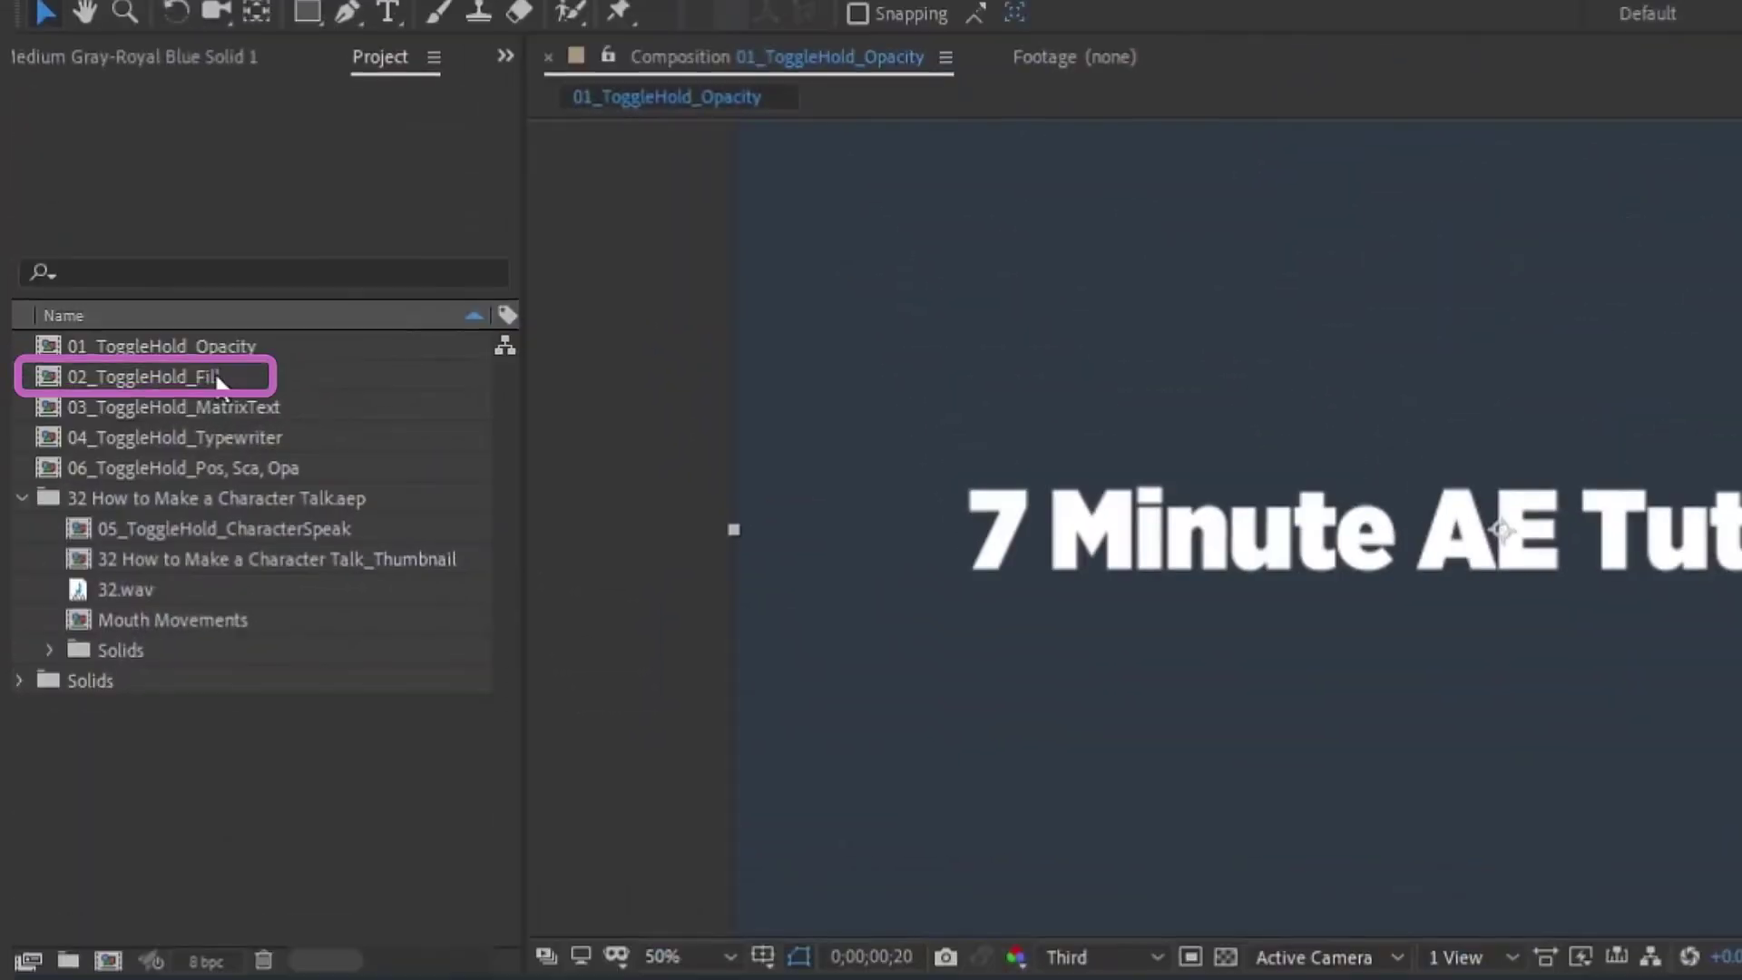
- Open 02_ToggleHold_Fill and give the title a Fill effect in soft pinkish red
double_click(218, 377)
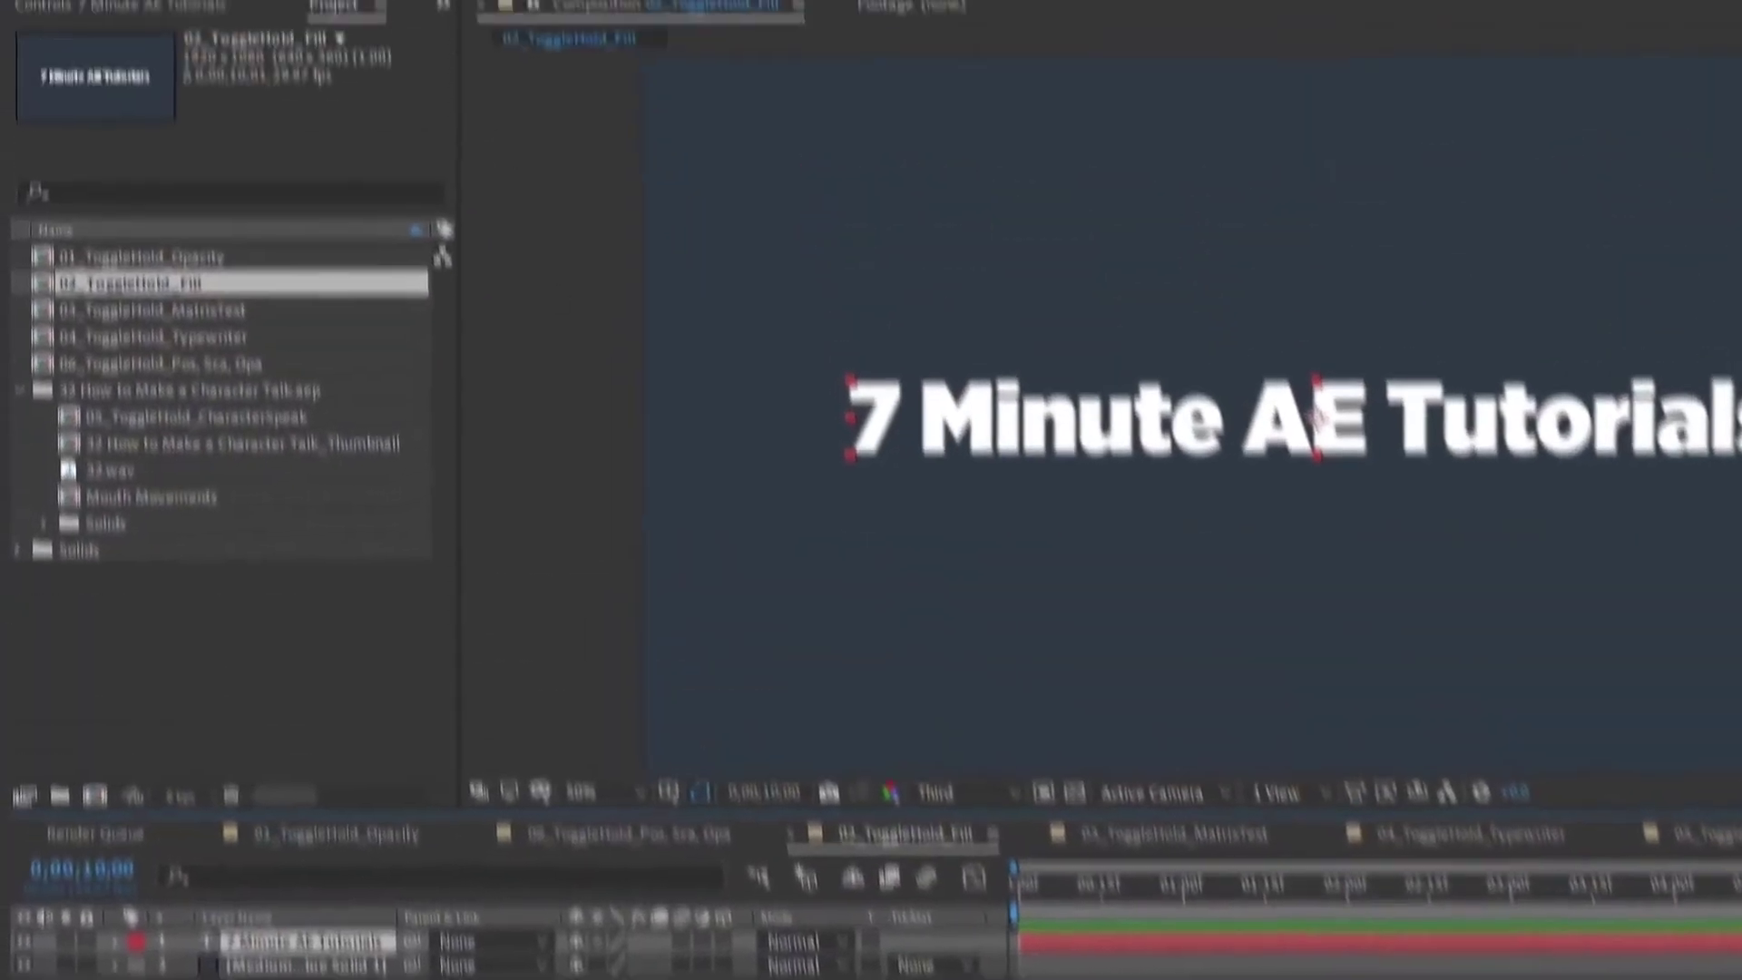
left_click(313, 24)
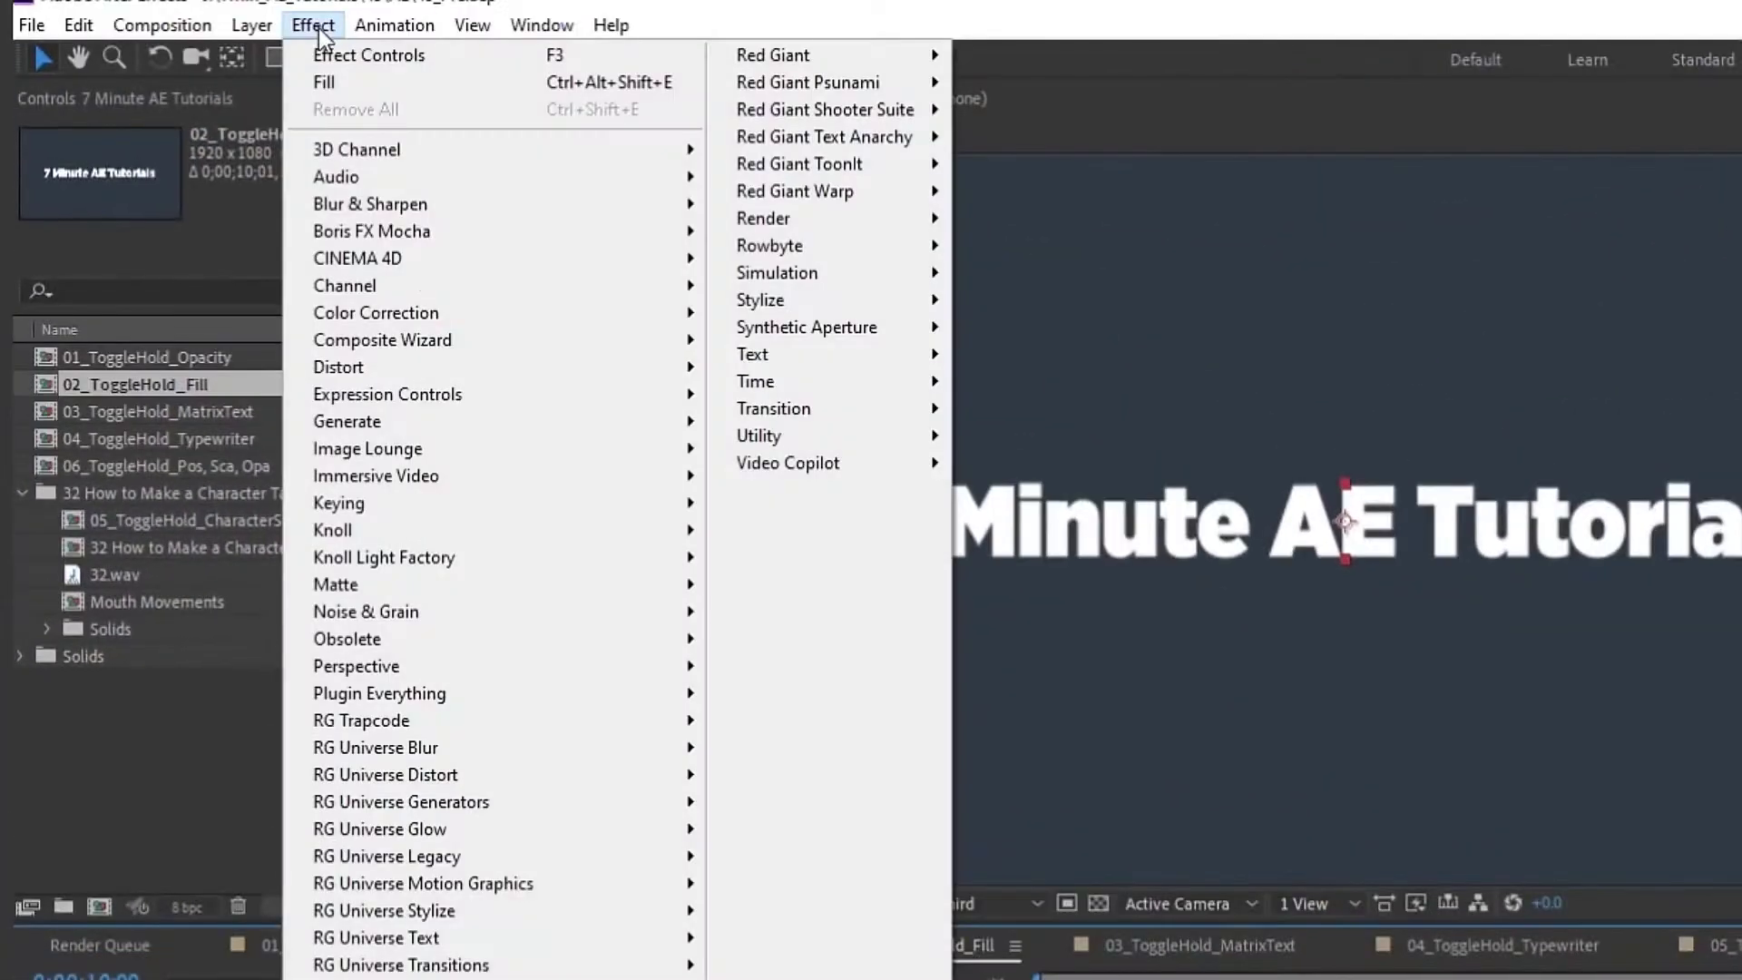
mouse_move(349, 422)
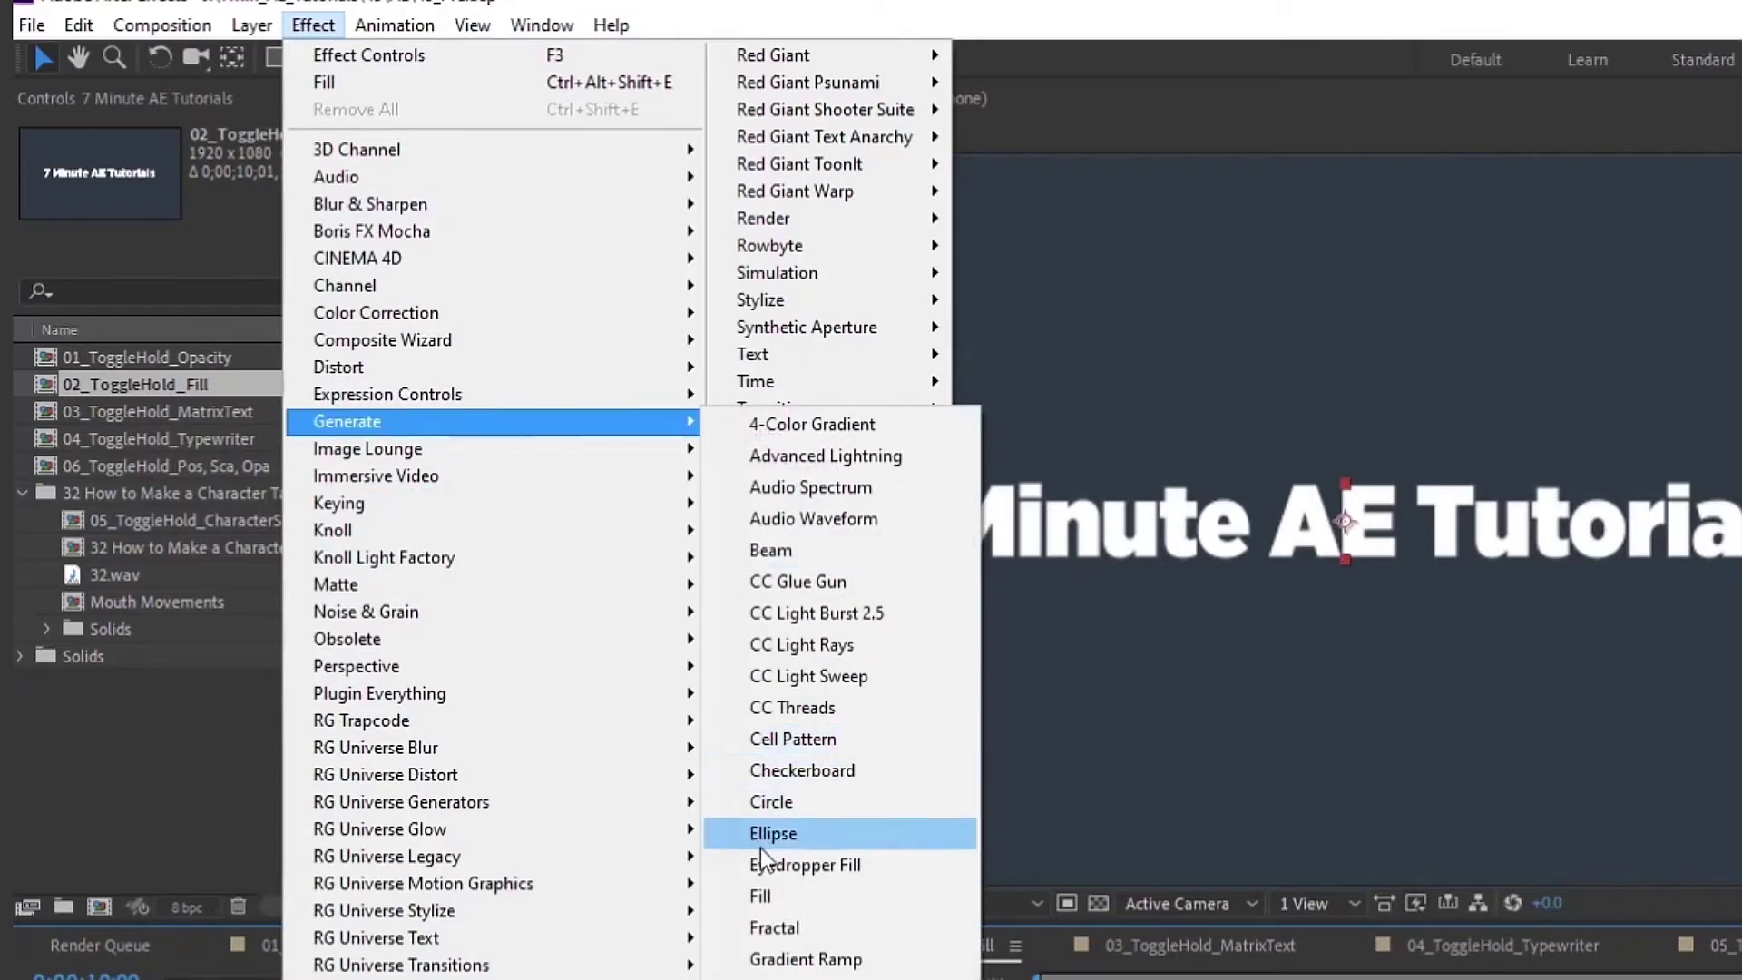
left_click(766, 898)
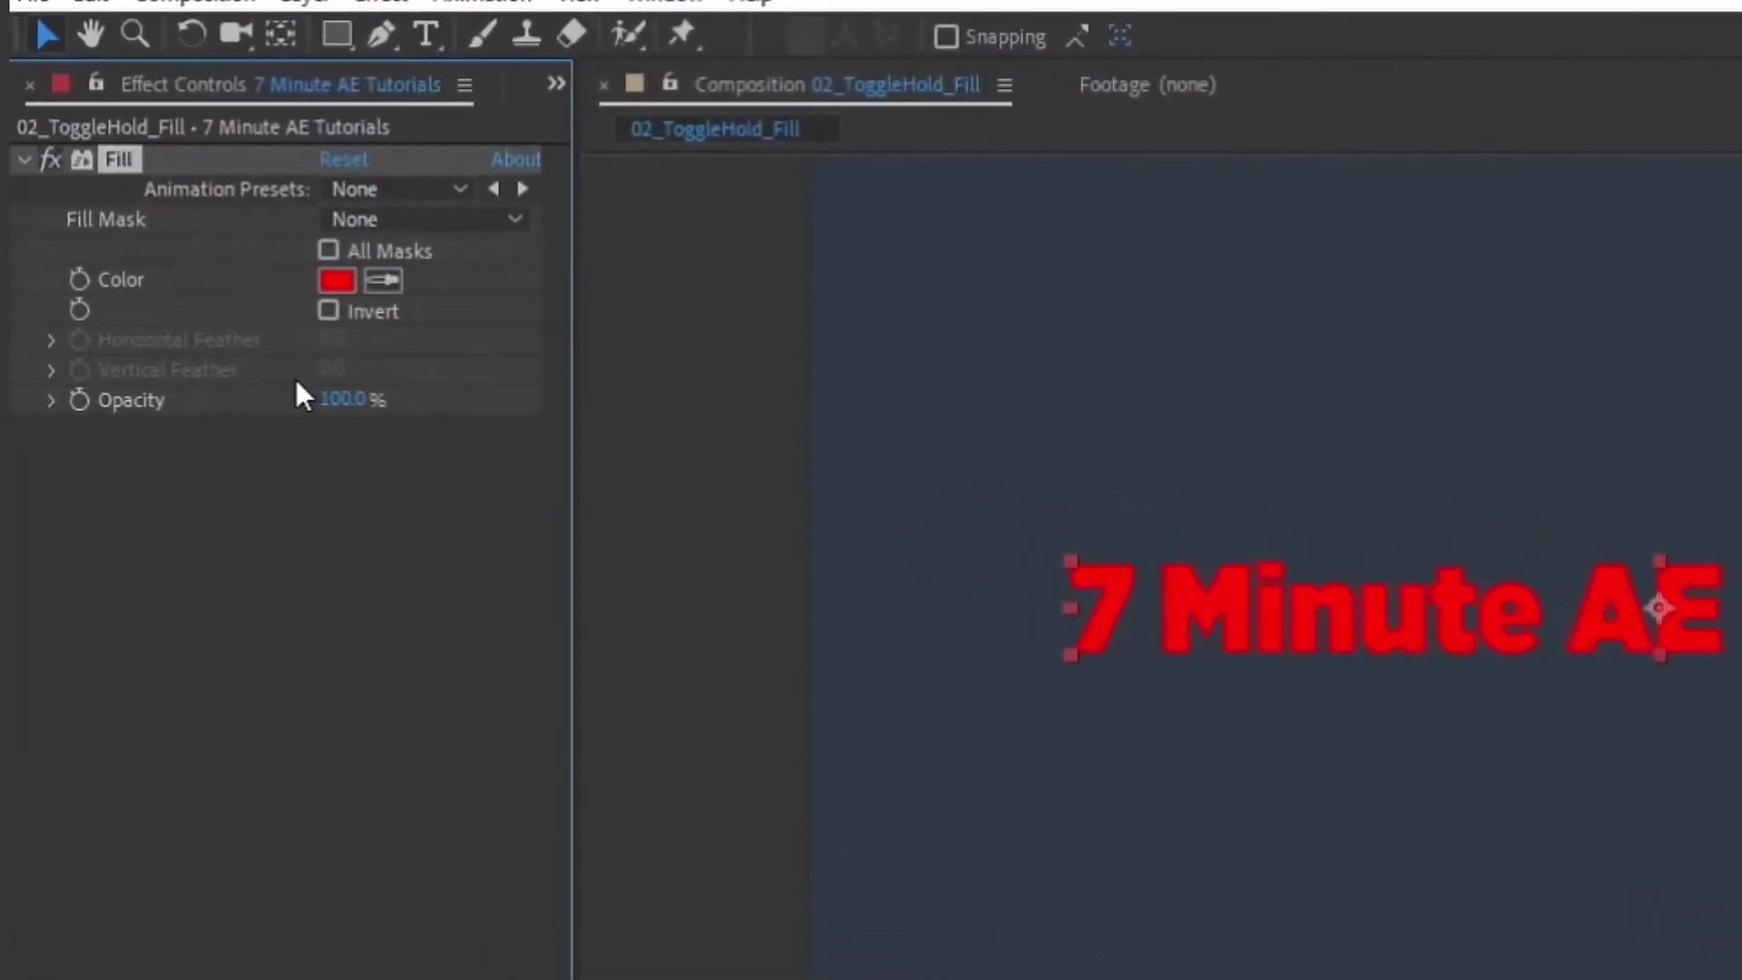
left_click(331, 272)
left_click_drag(719, 554, 579, 581)
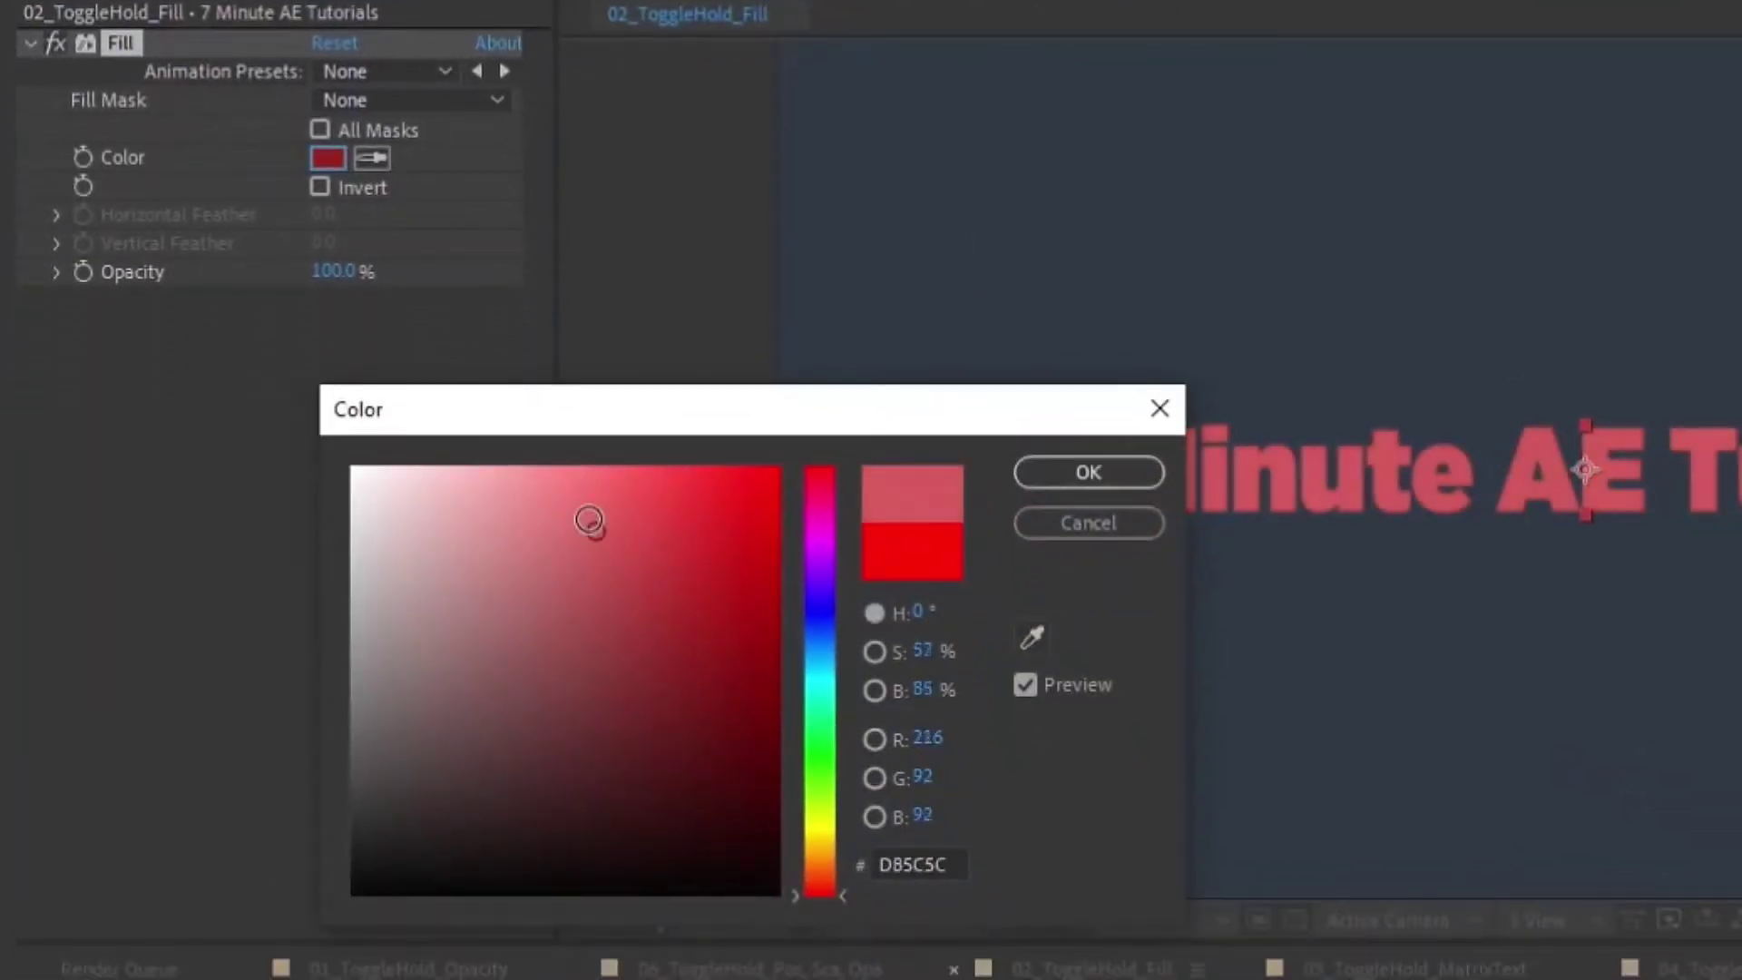
left_click(1087, 470)
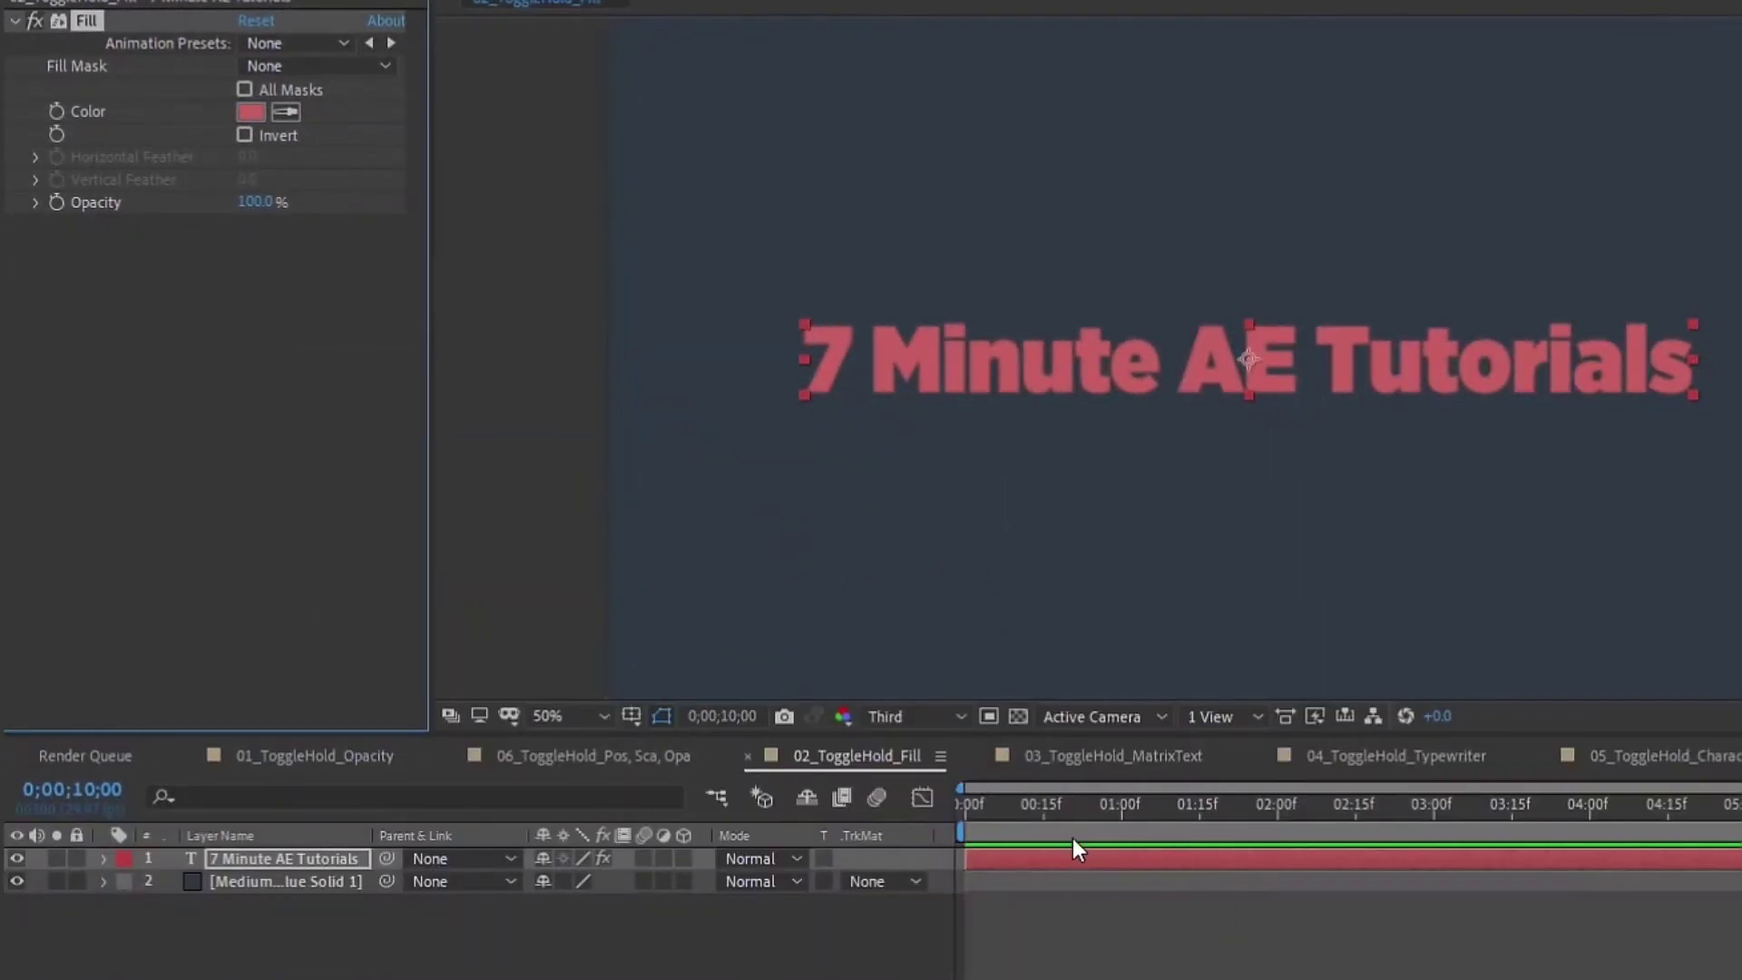
- Make the red Fill Color a hold keyframe, then key blue ten frames later
left_click(56, 111)
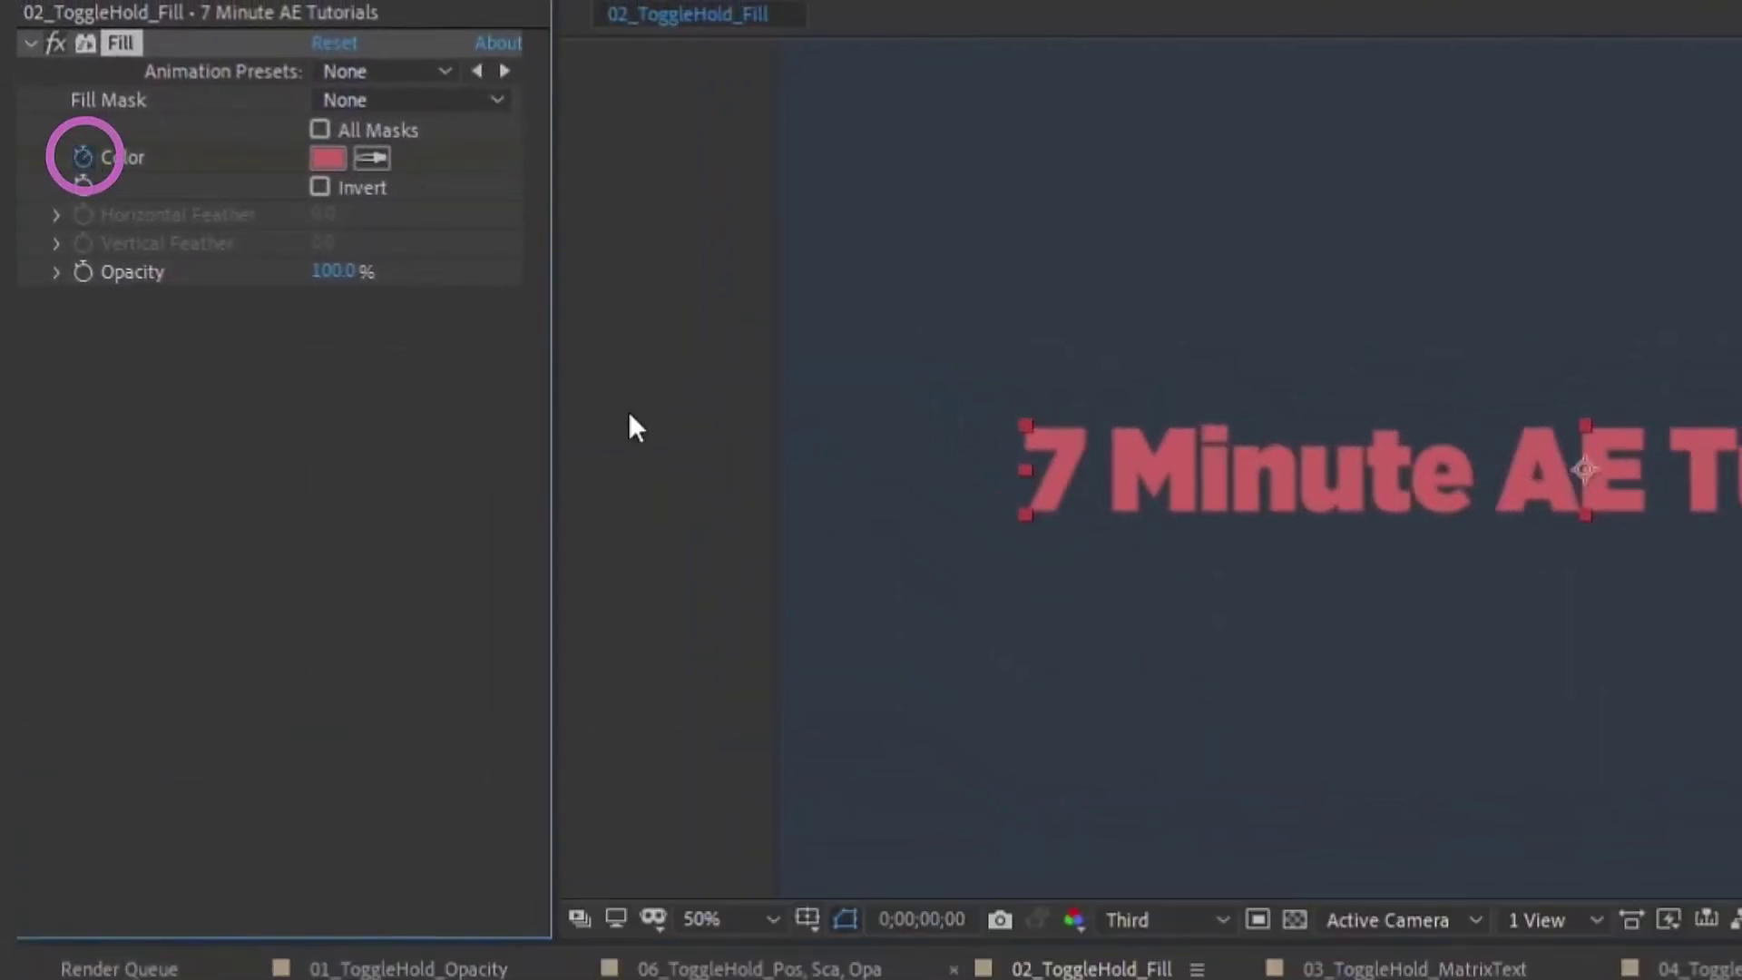
key("u")
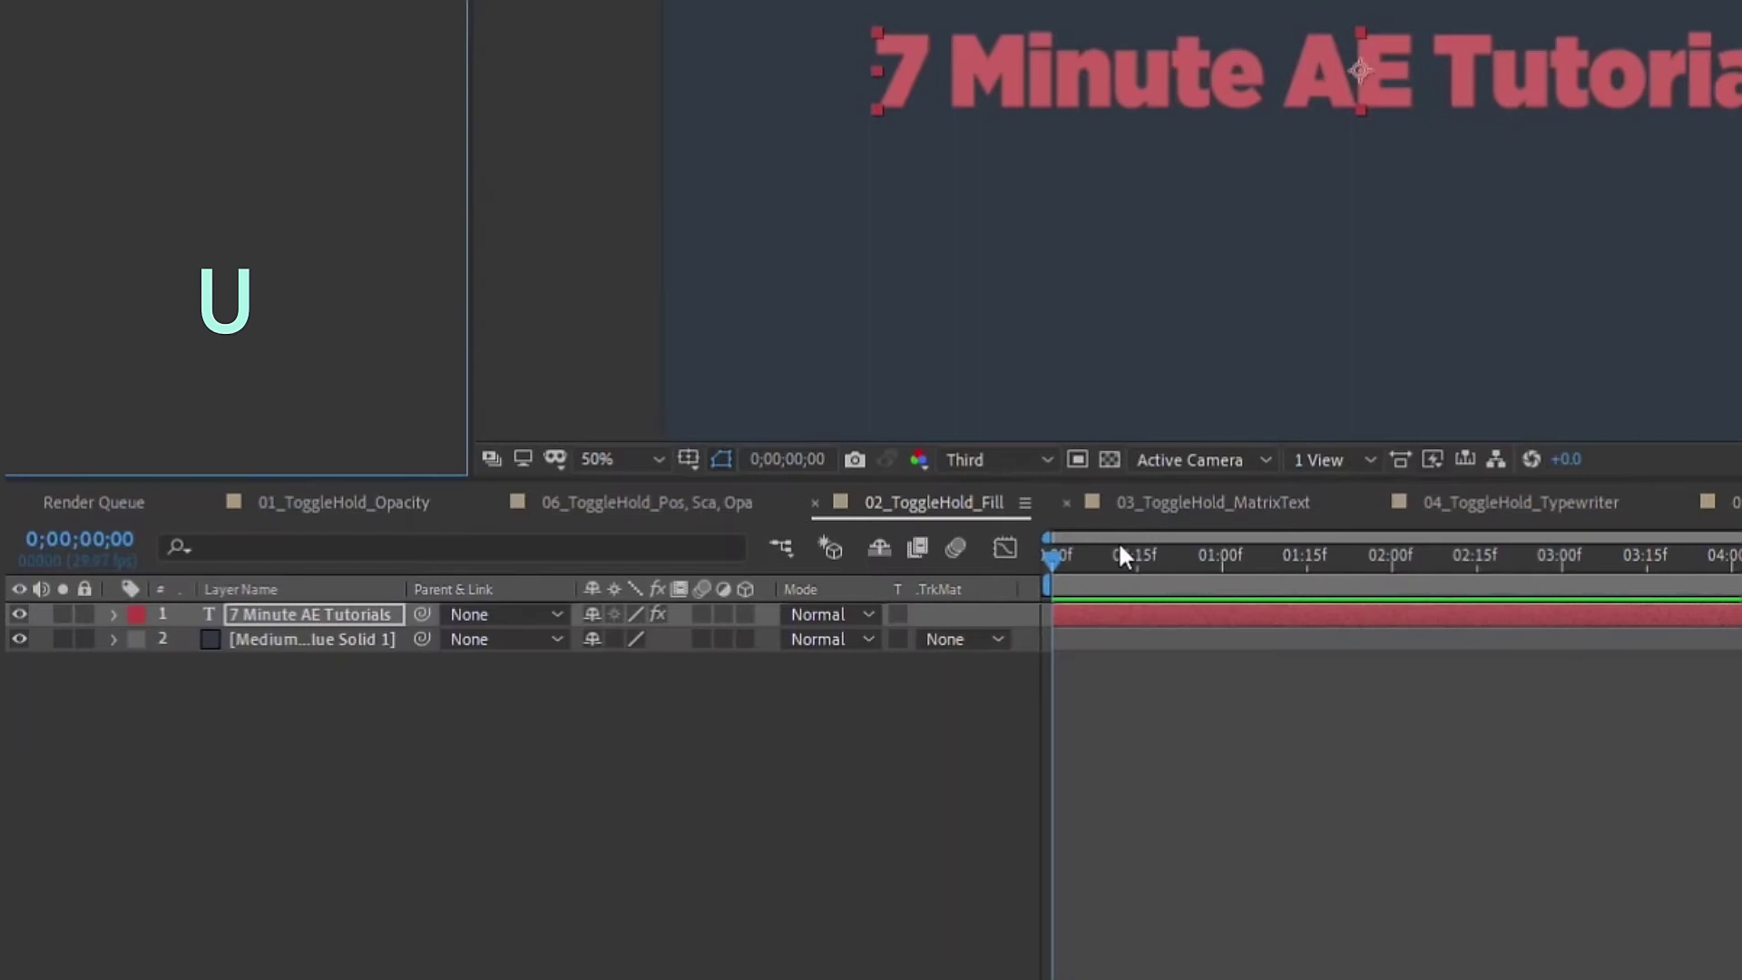
right_click(1051, 668)
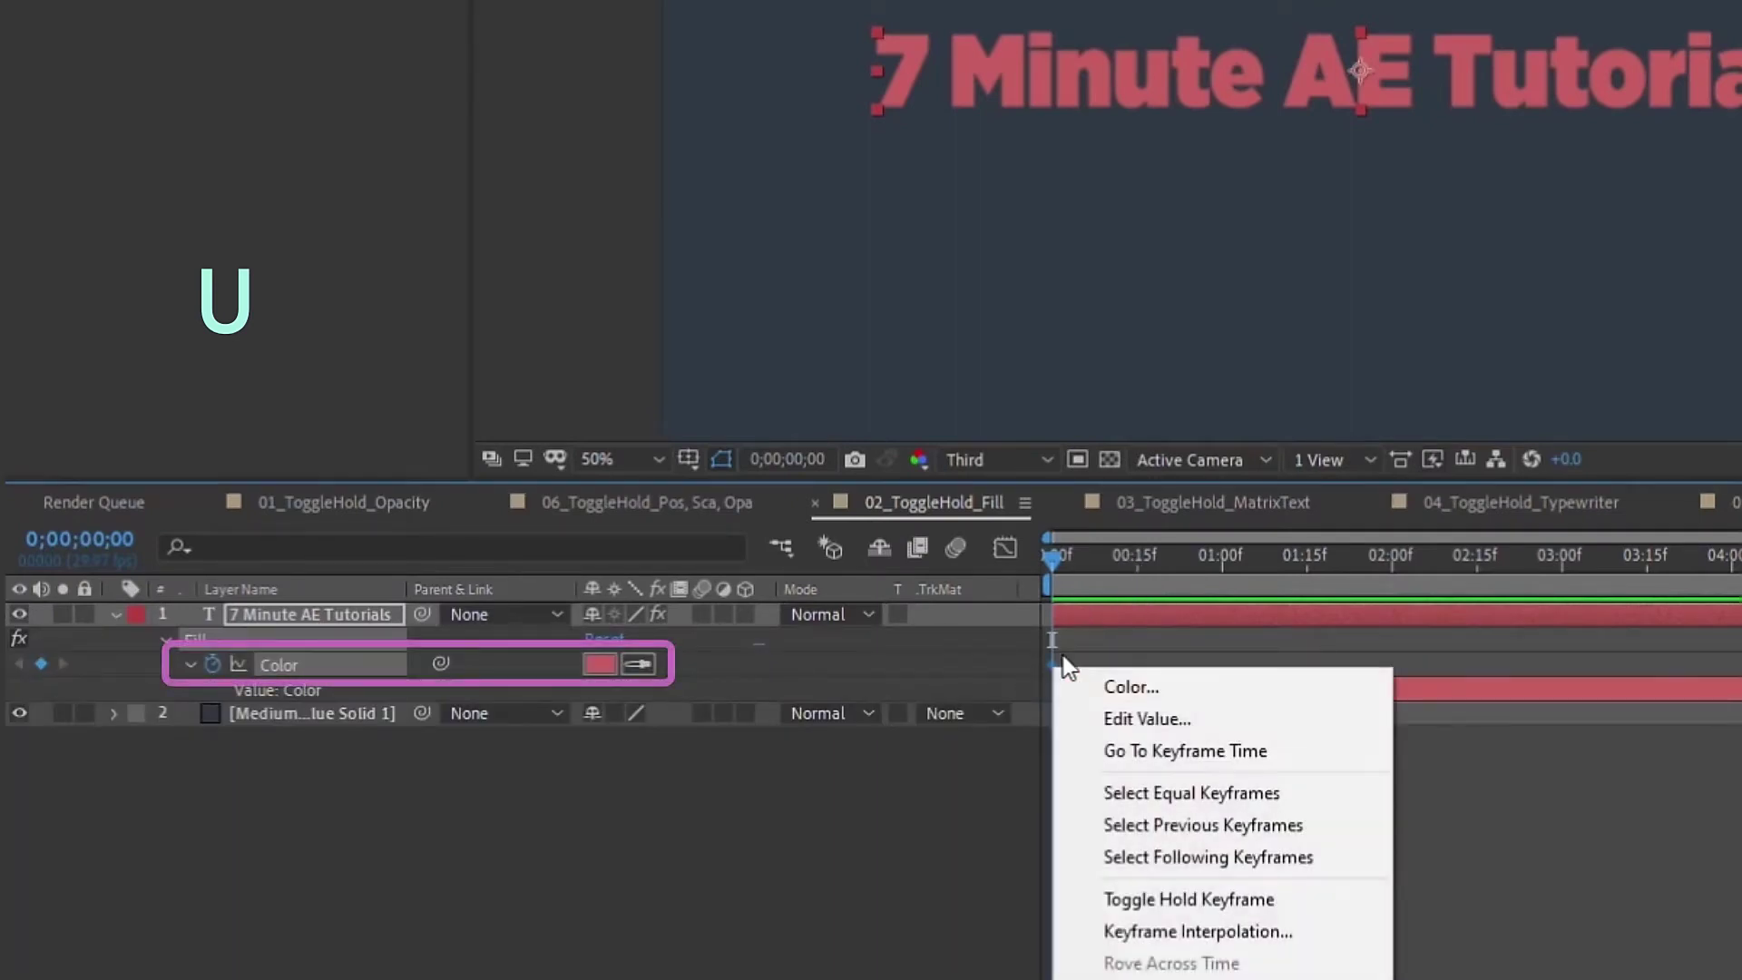
left_click(1176, 893)
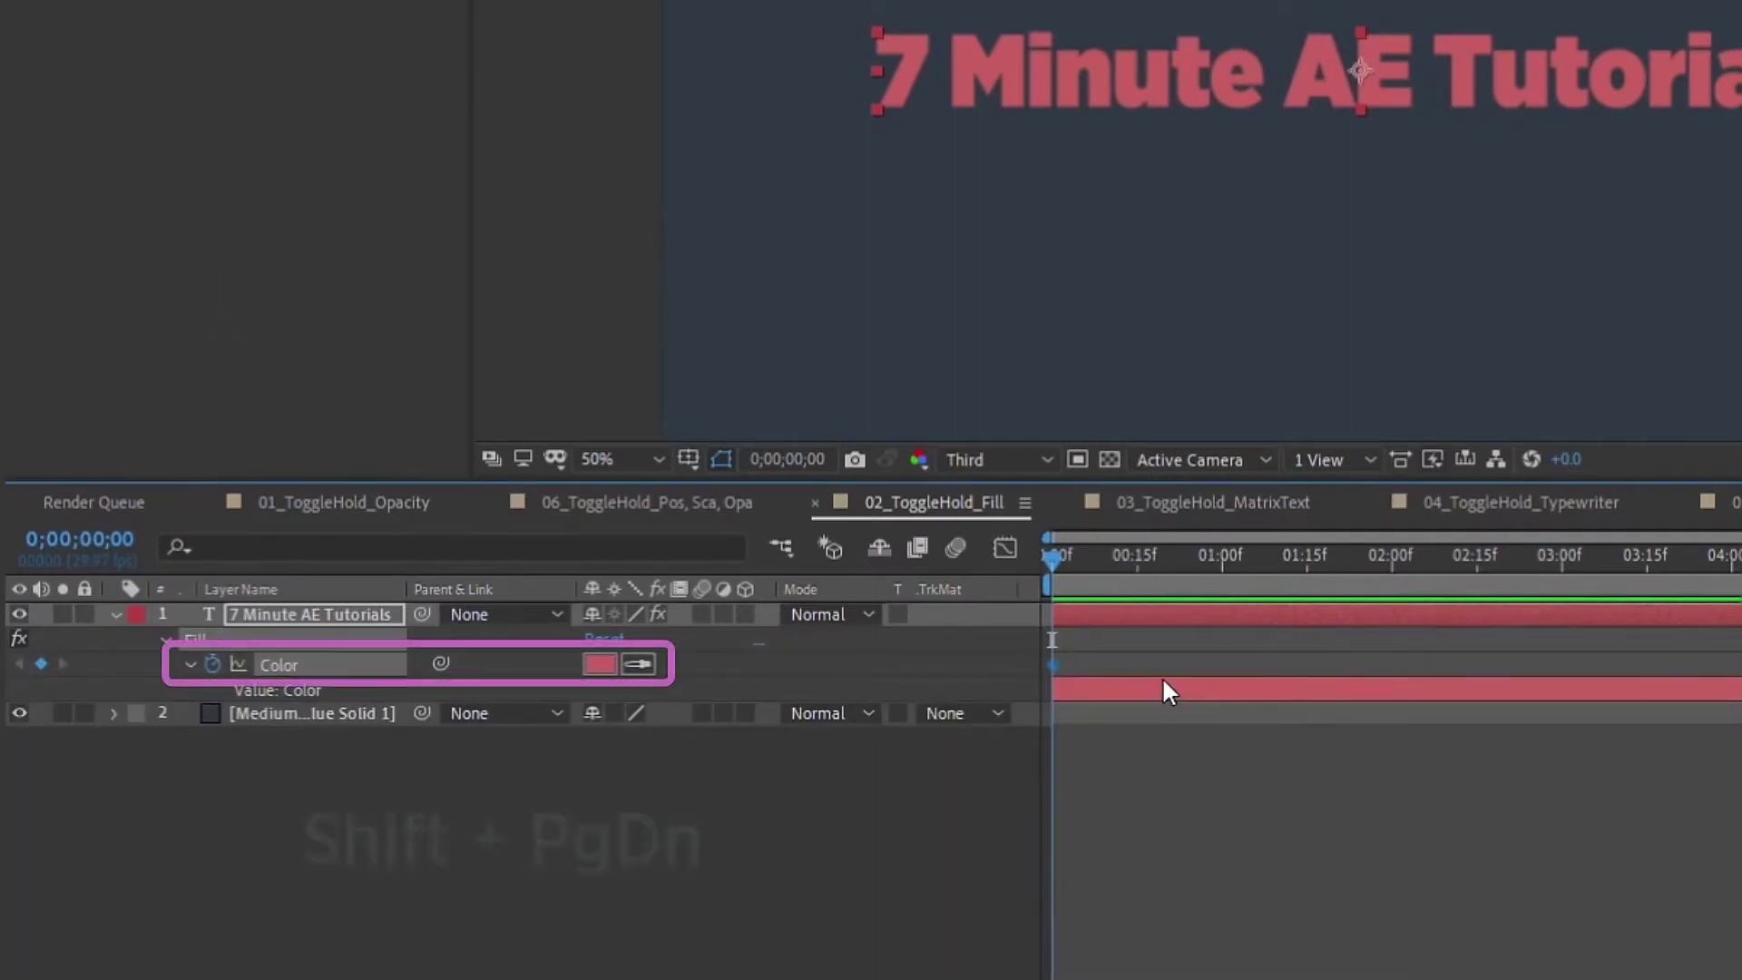
key("shift+Page_Down")
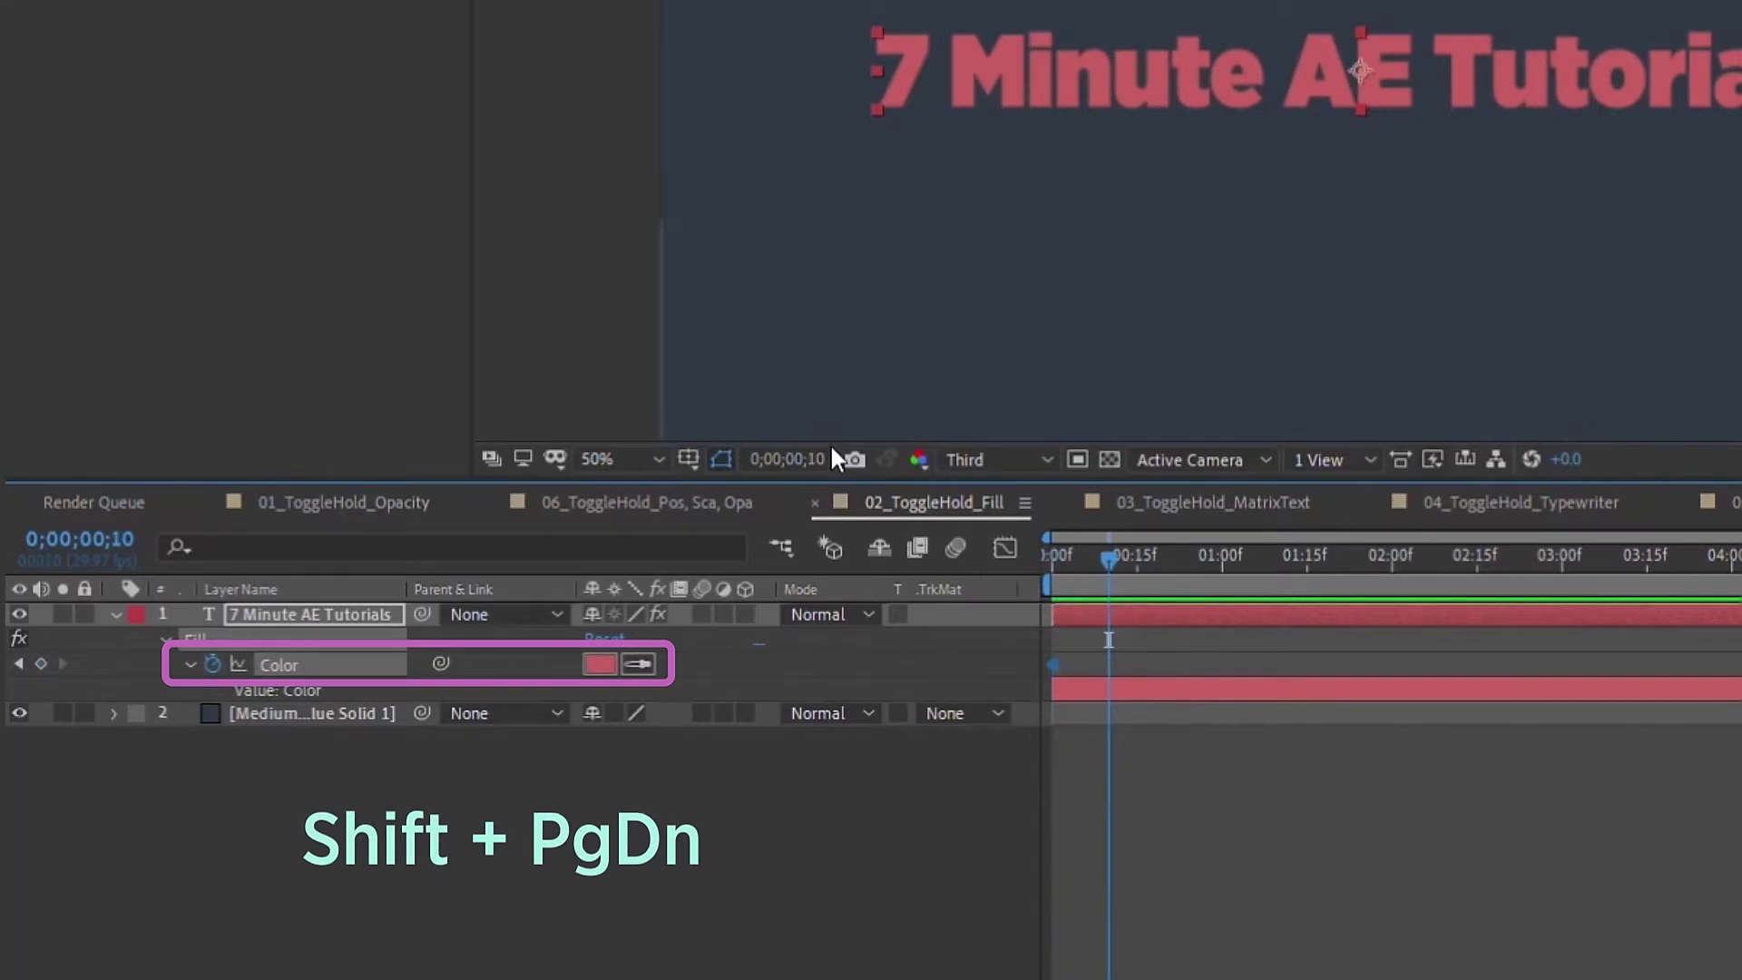
left_click(599, 664)
left_click(637, 130)
left_click_drag(701, 188, 699, 216)
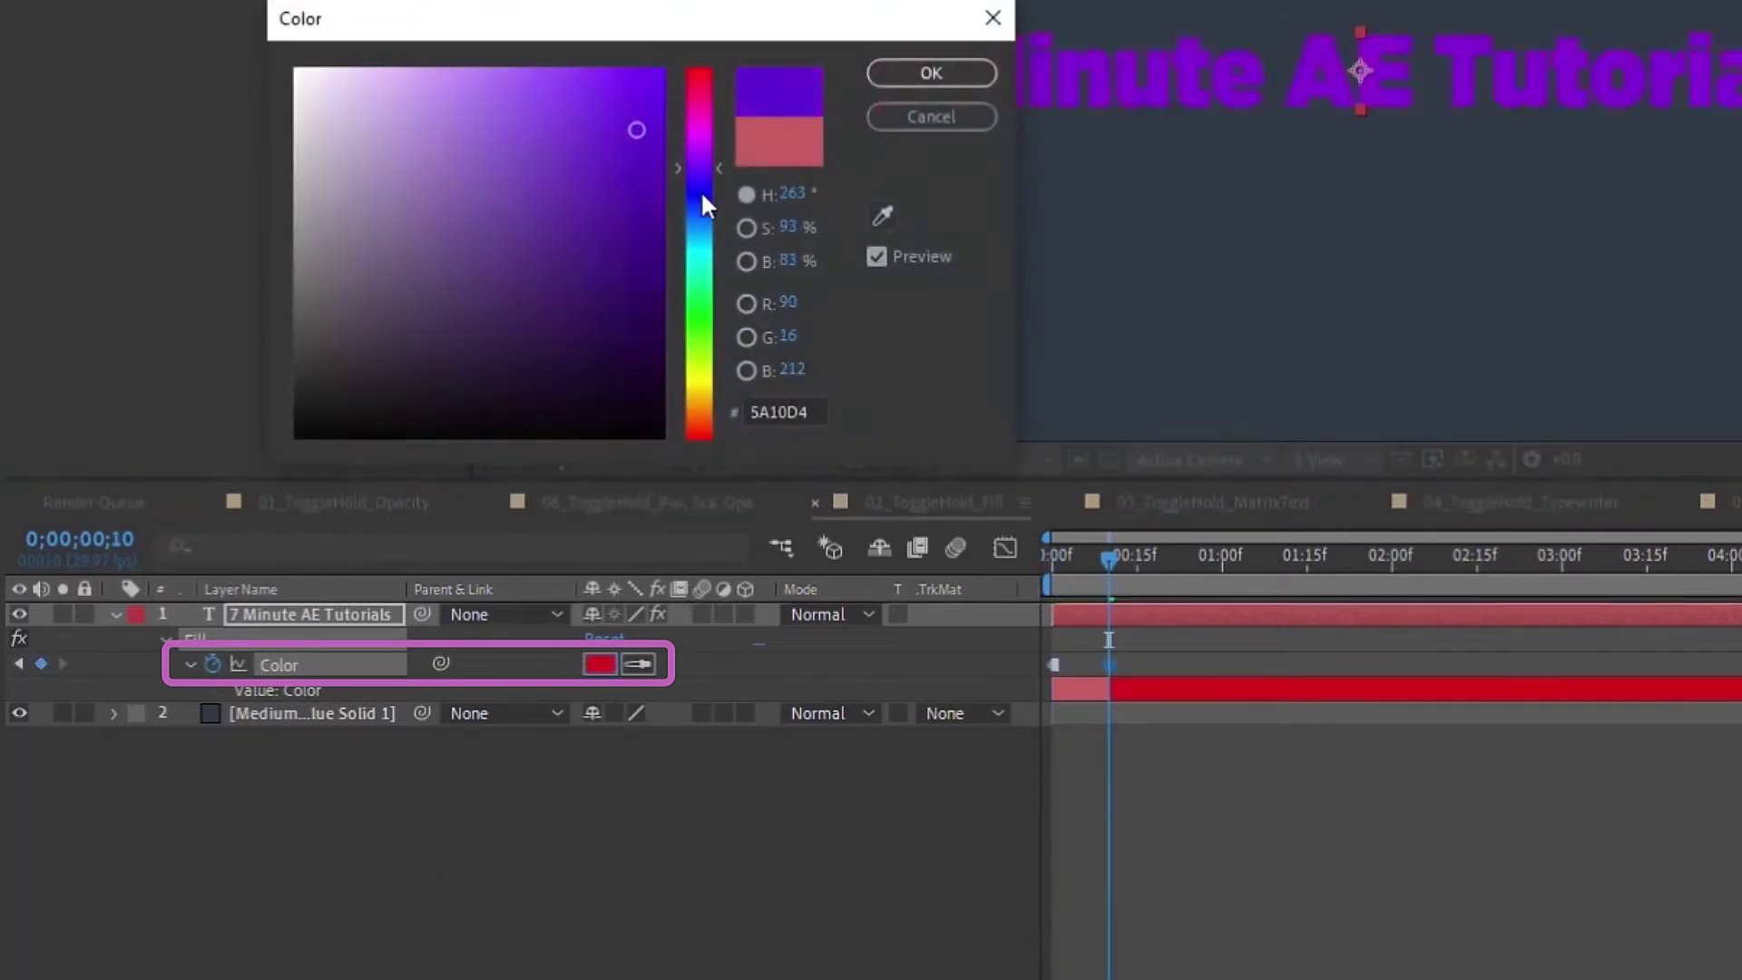
left_click(889, 74)
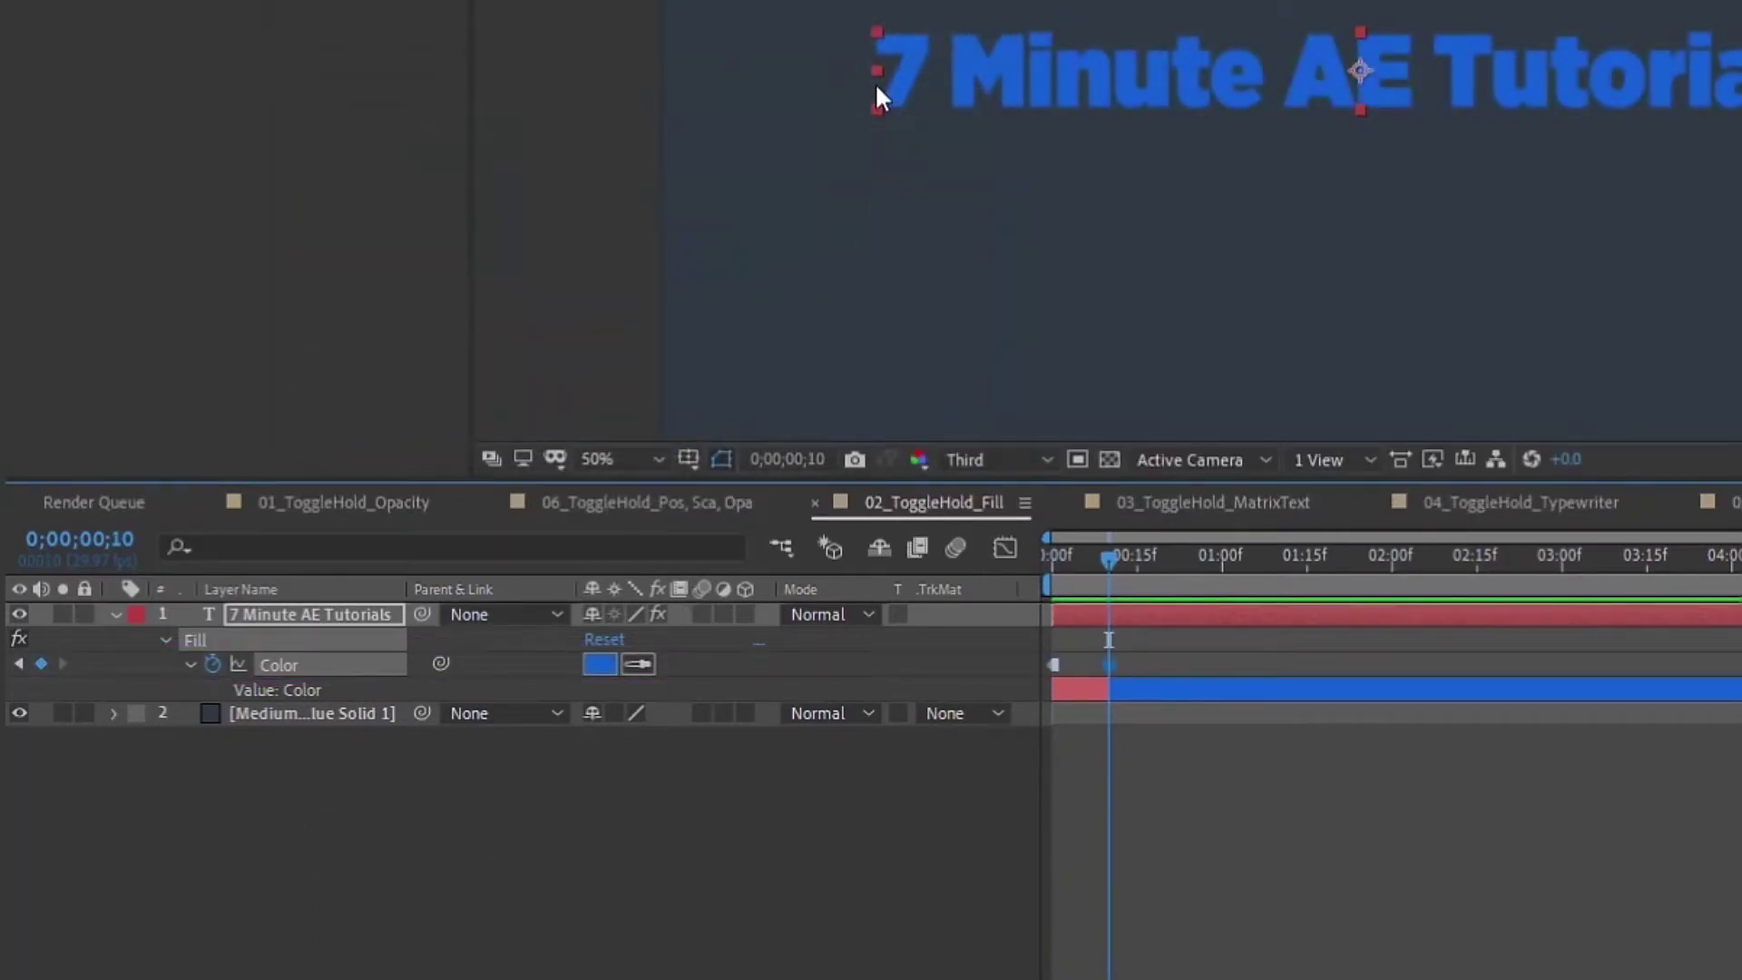
- Key the fill colour to green, orange and teal in turn
left_click(599, 665)
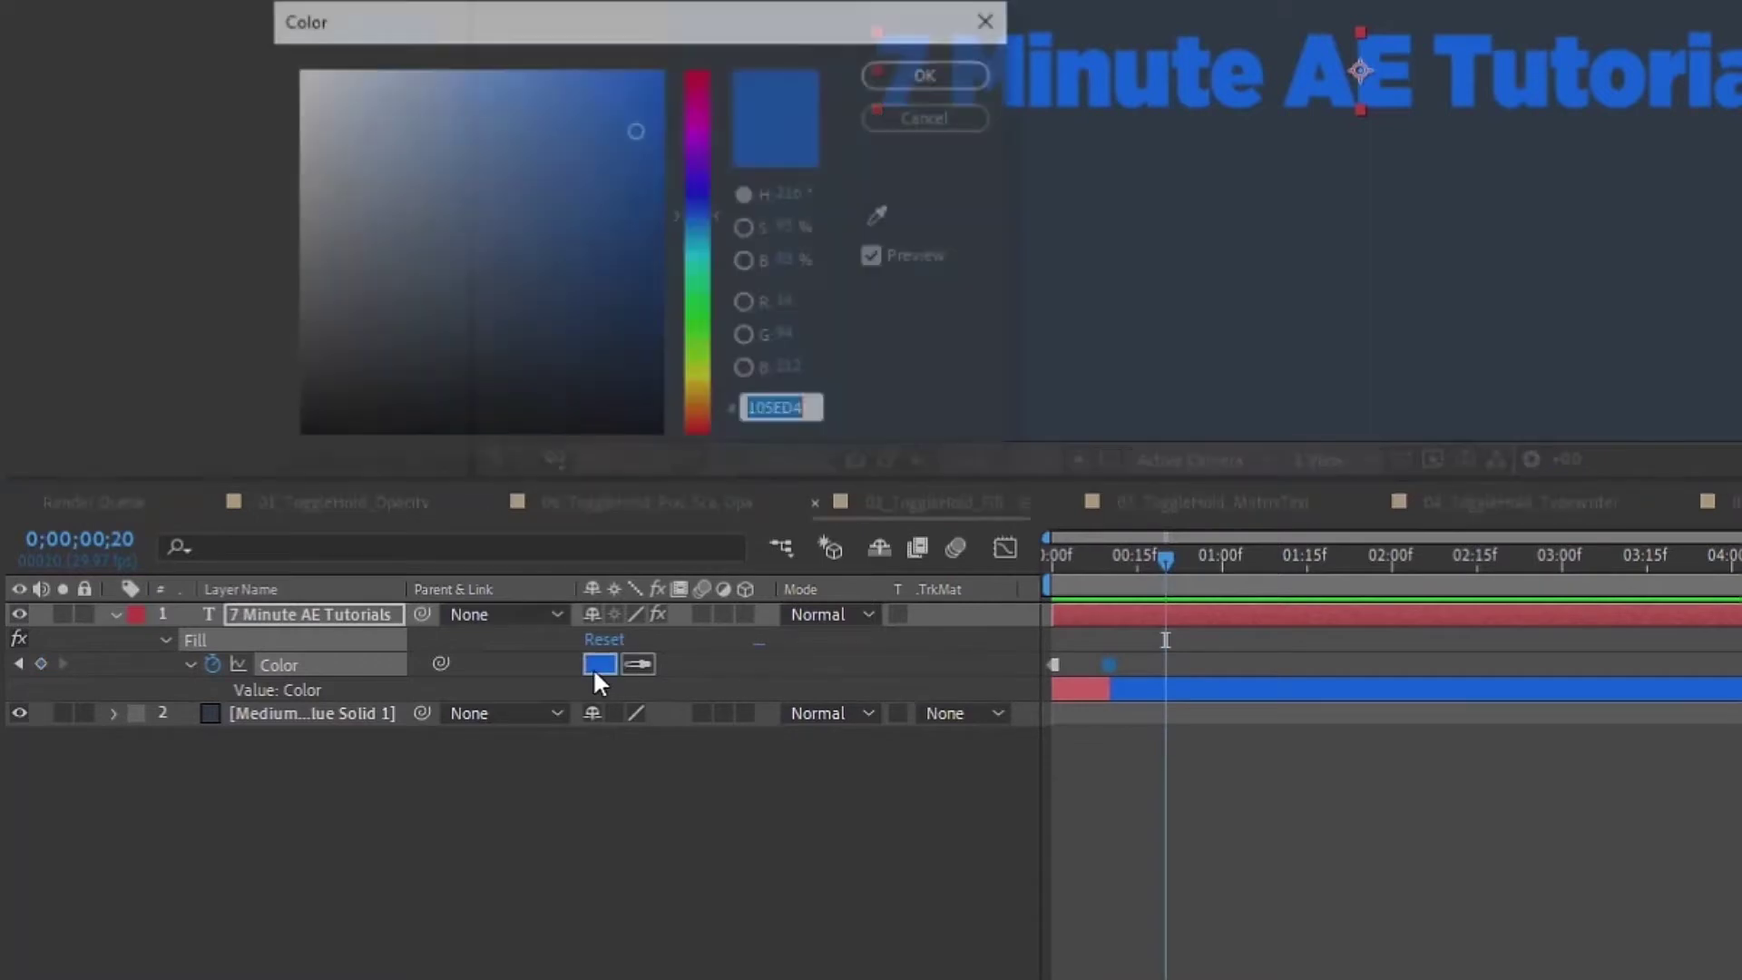
left_click(701, 311)
left_click(931, 73)
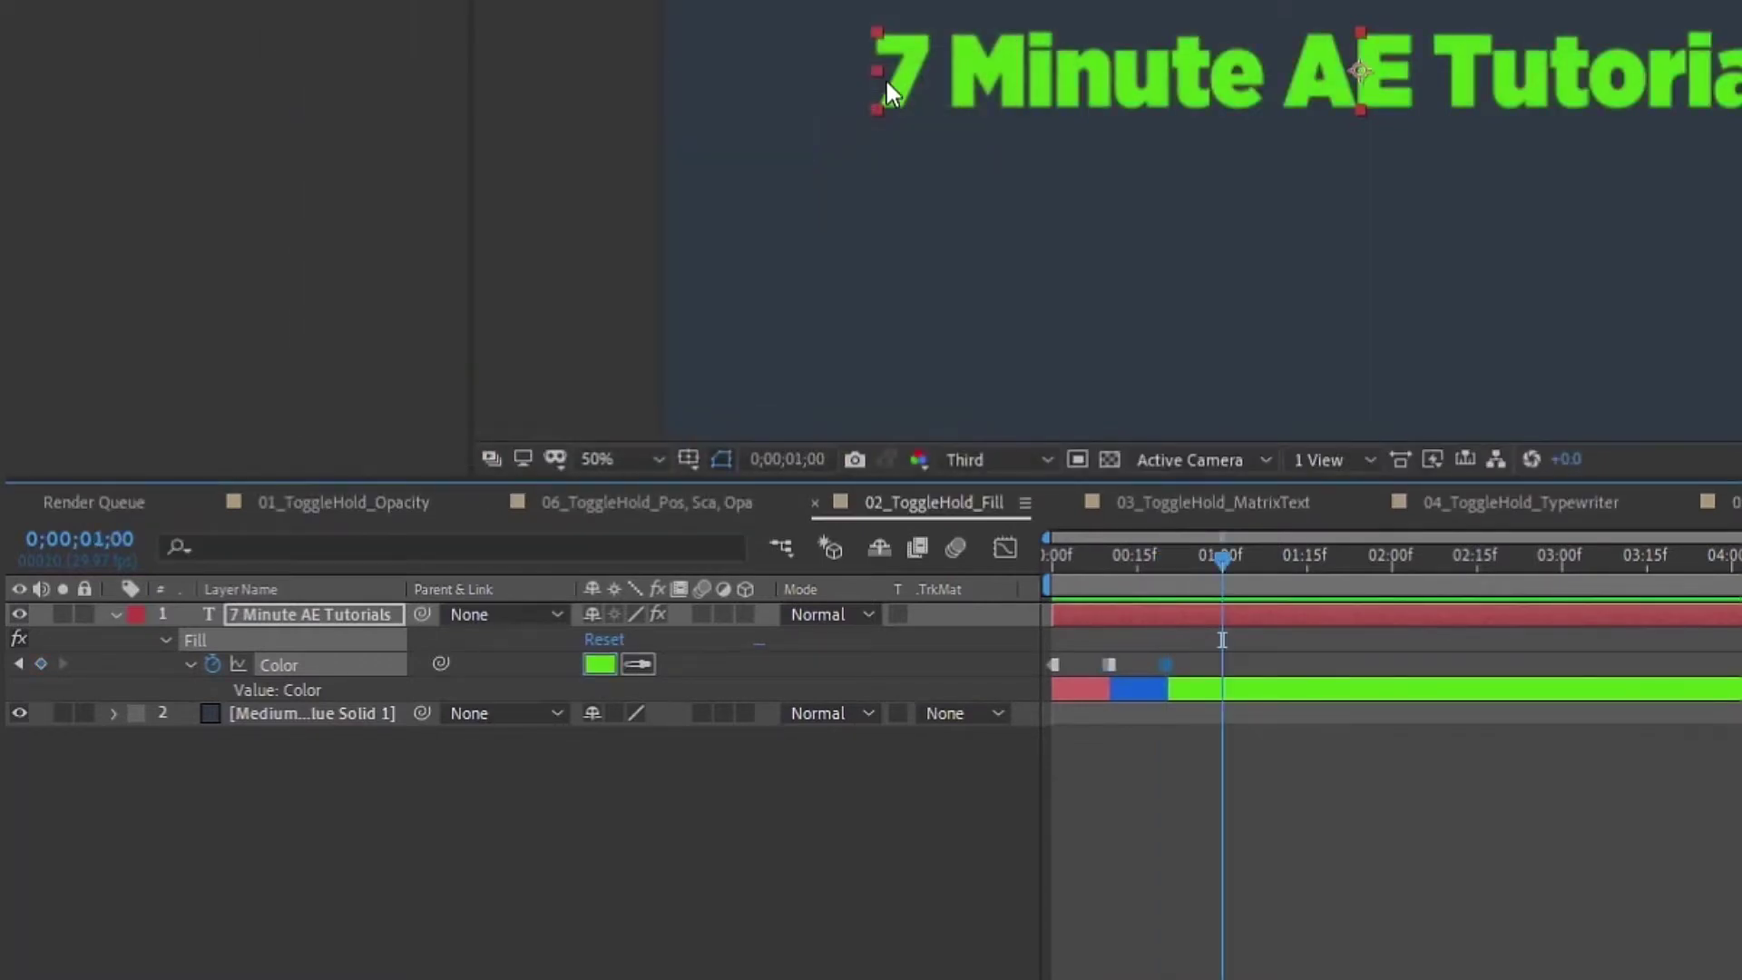
left_click(613, 663)
left_click(706, 406)
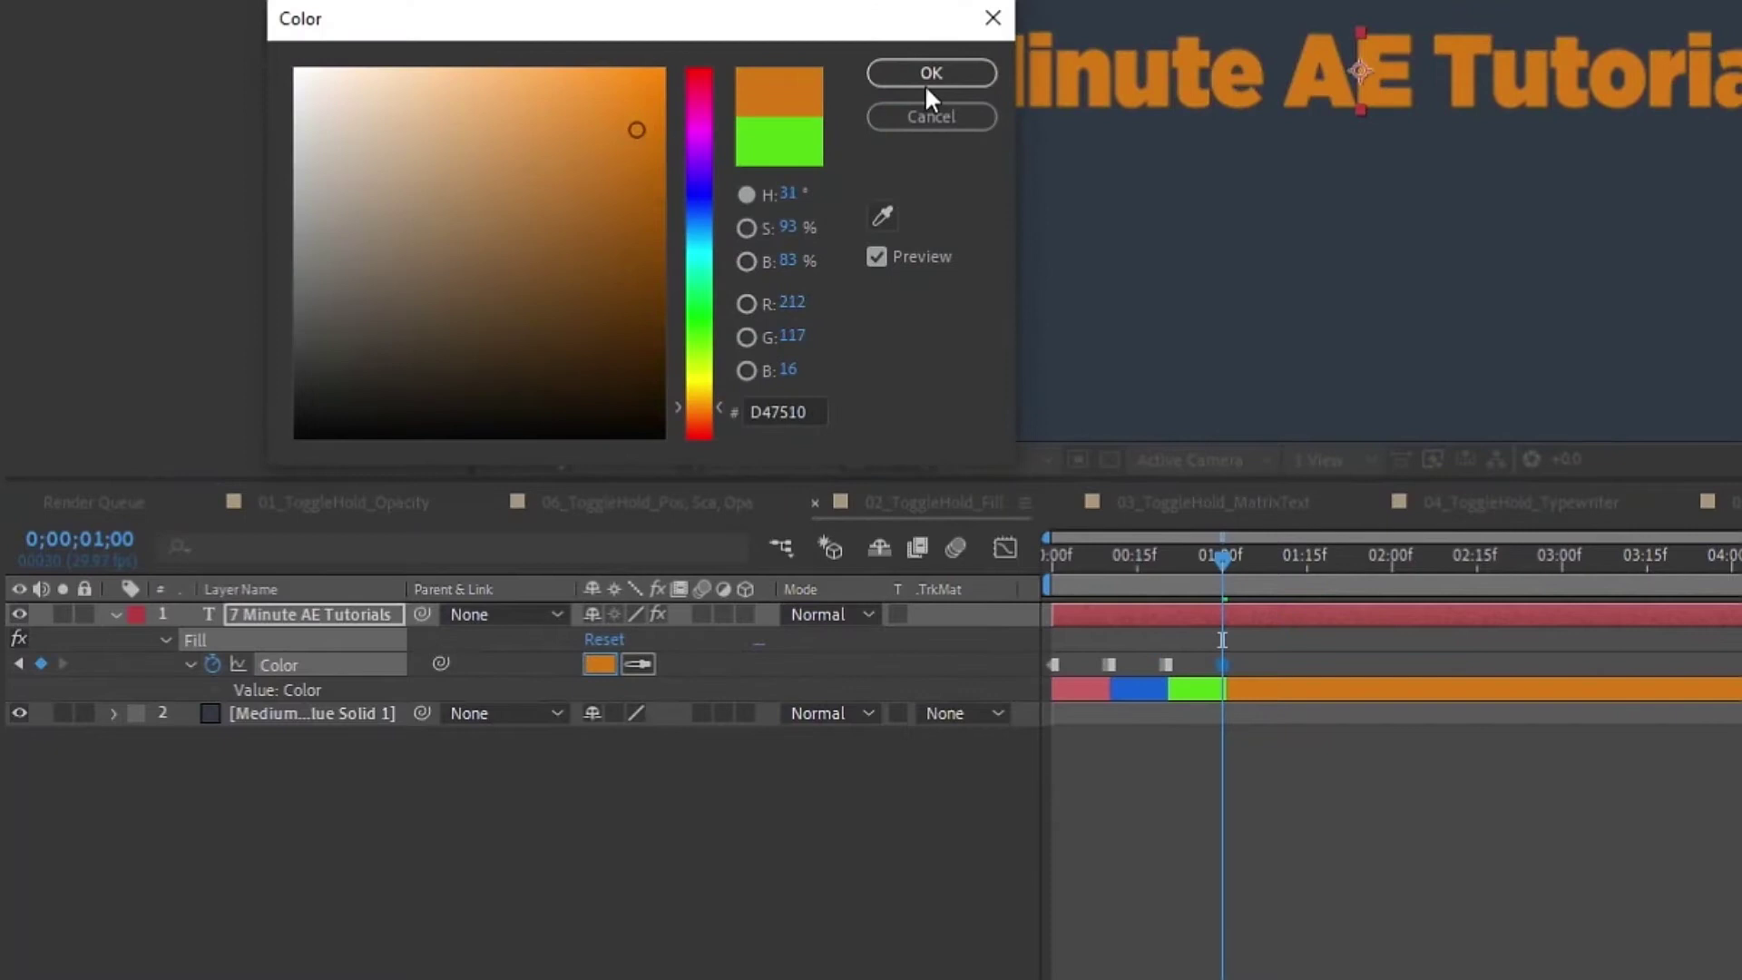
left_click(929, 73)
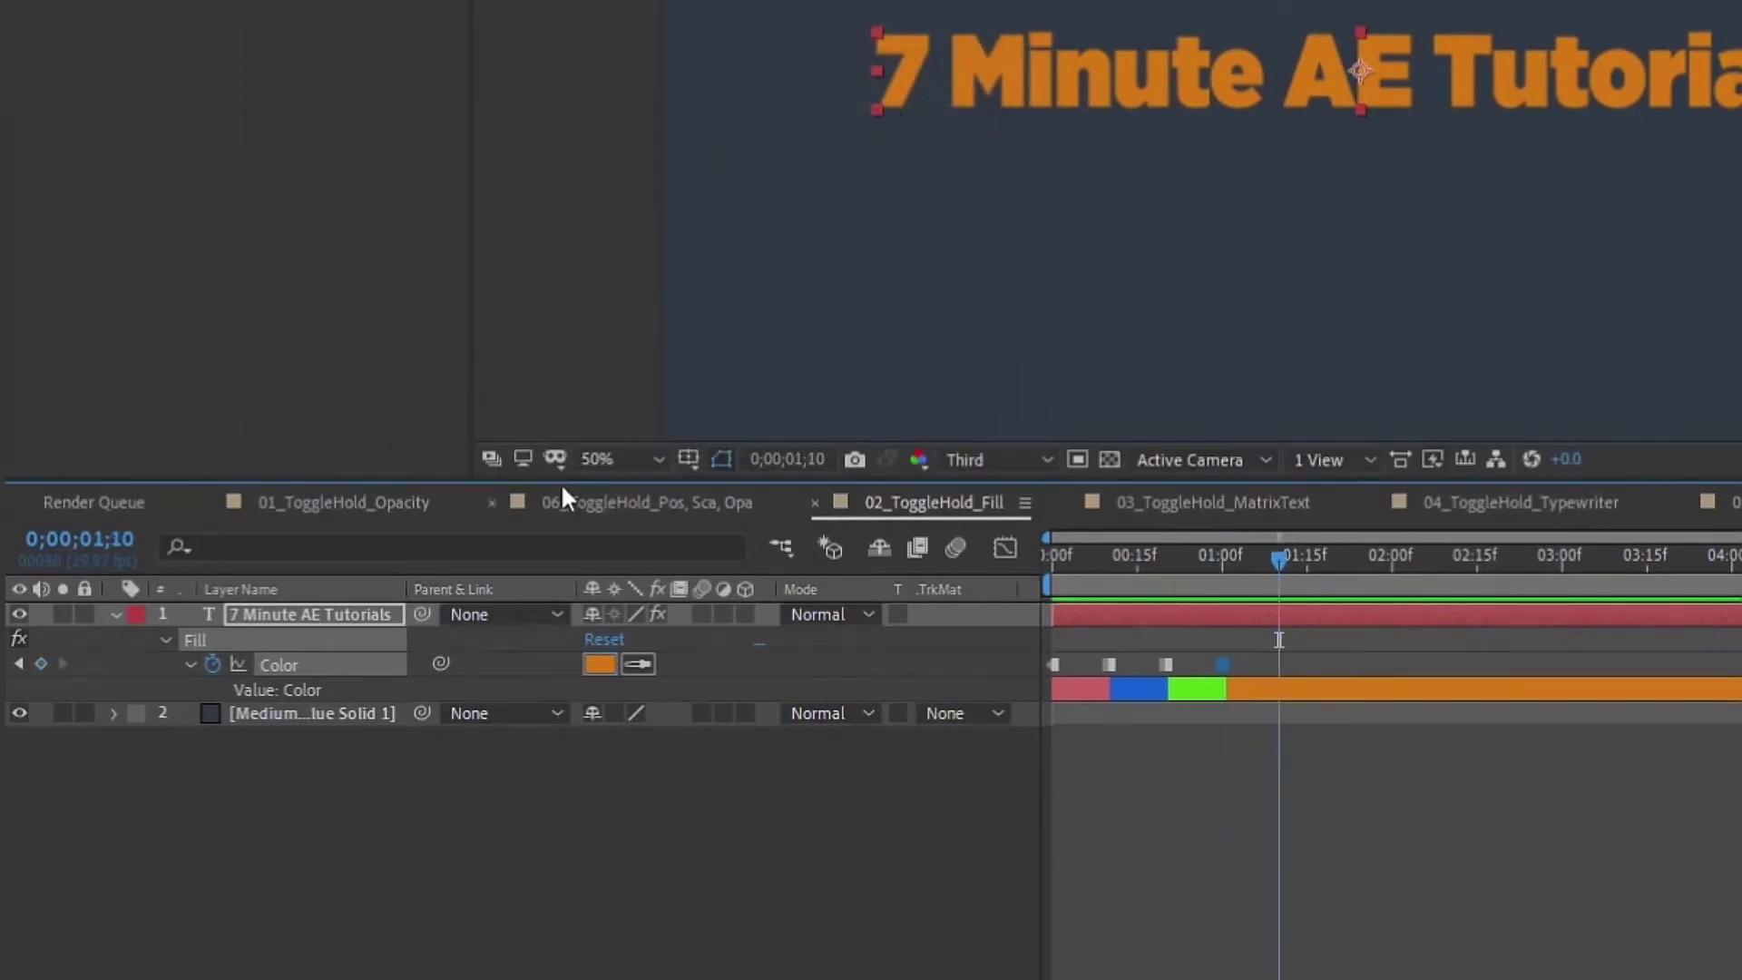
left_click(602, 663)
left_click(705, 261)
left_click(929, 73)
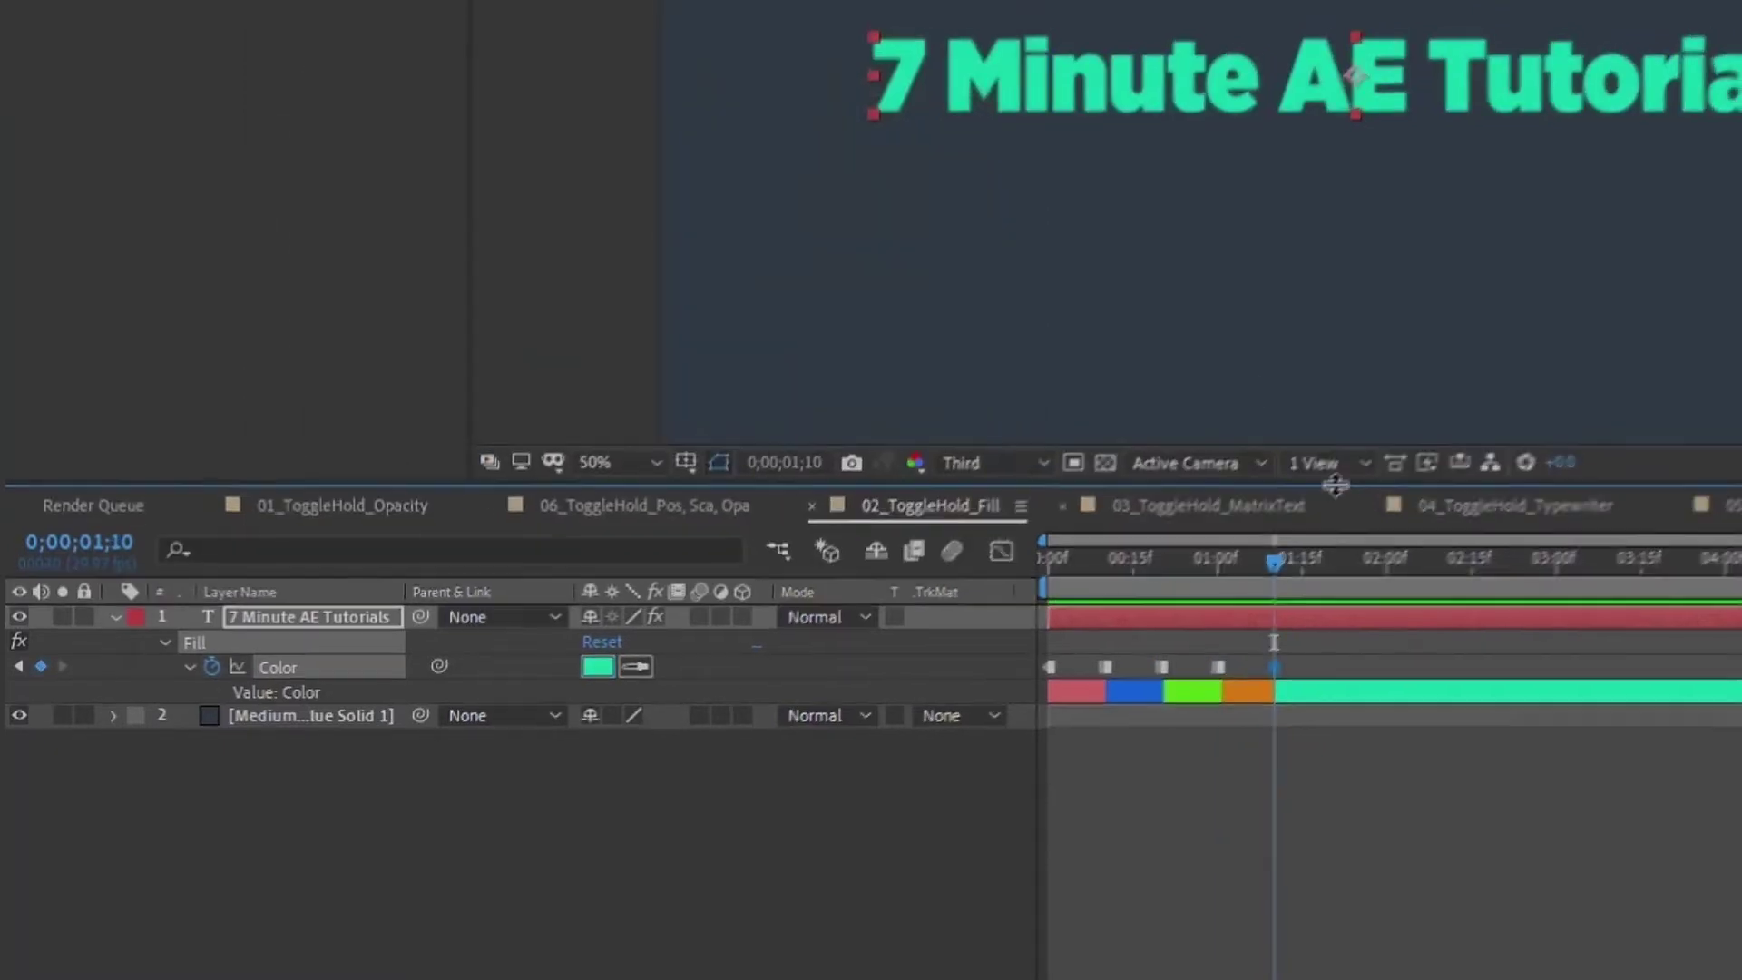
- End the work area at 01:20 and preview the colour changes
left_click(1226, 617)
key("n")
key("space")
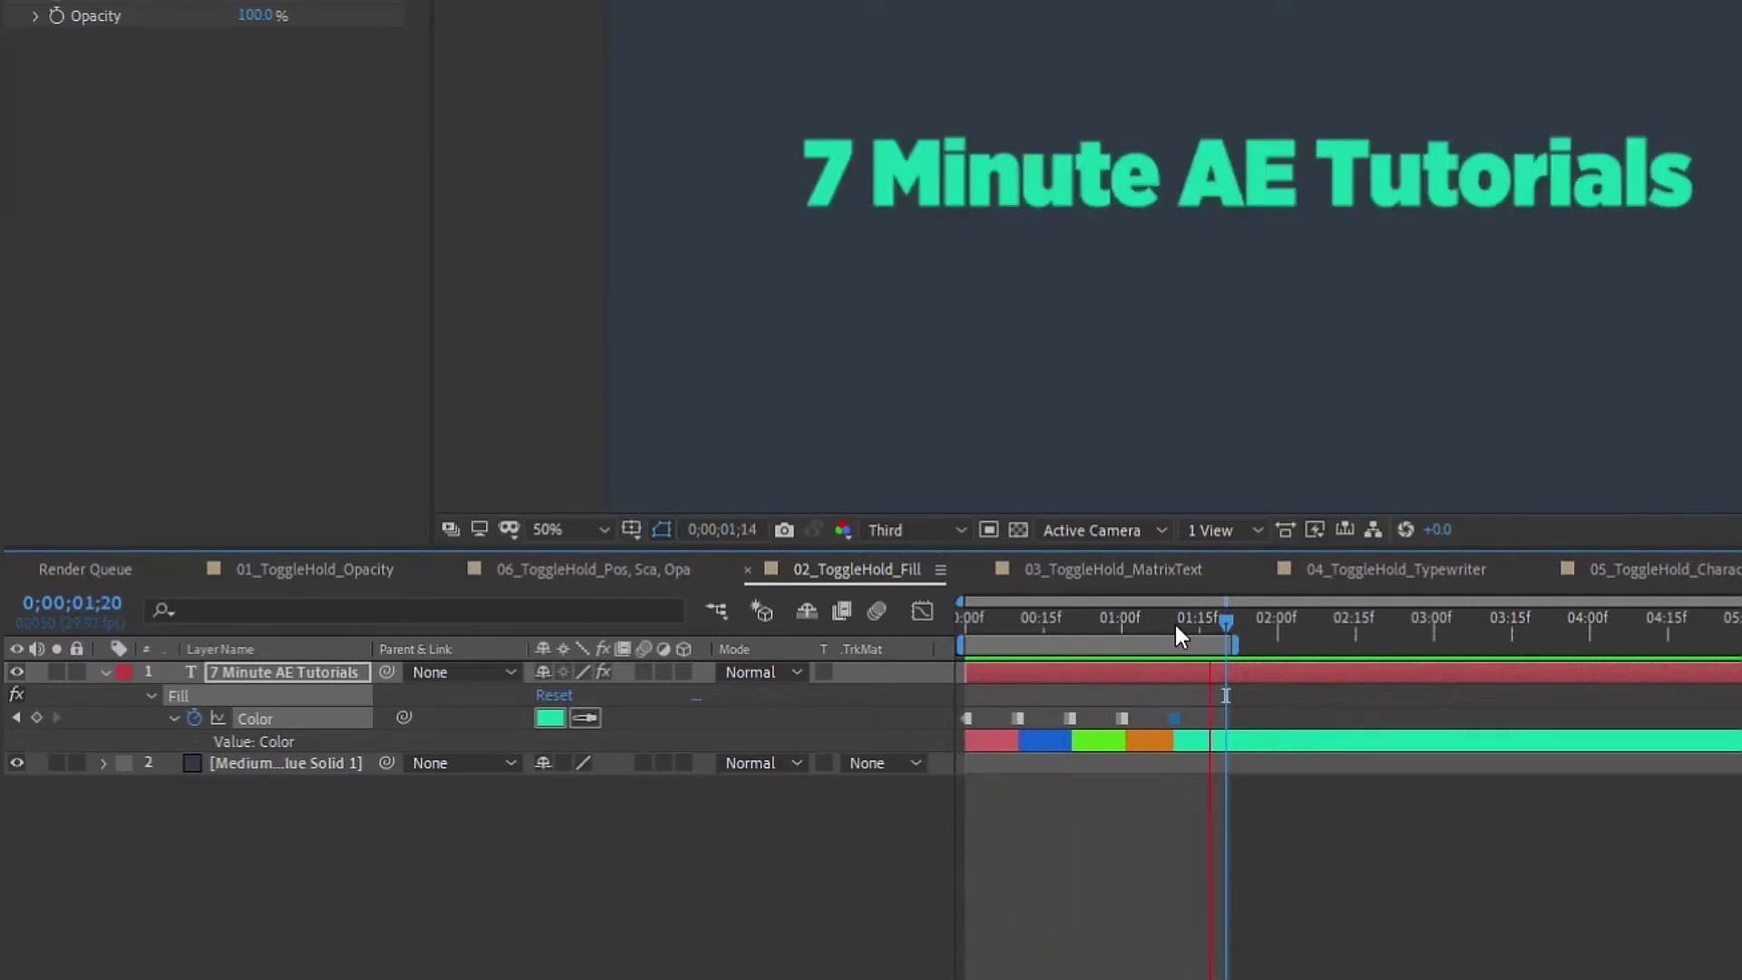
- Put a loopOut() expression on the fill Color and preview the repeating colour cycle
left_click(775, 742)
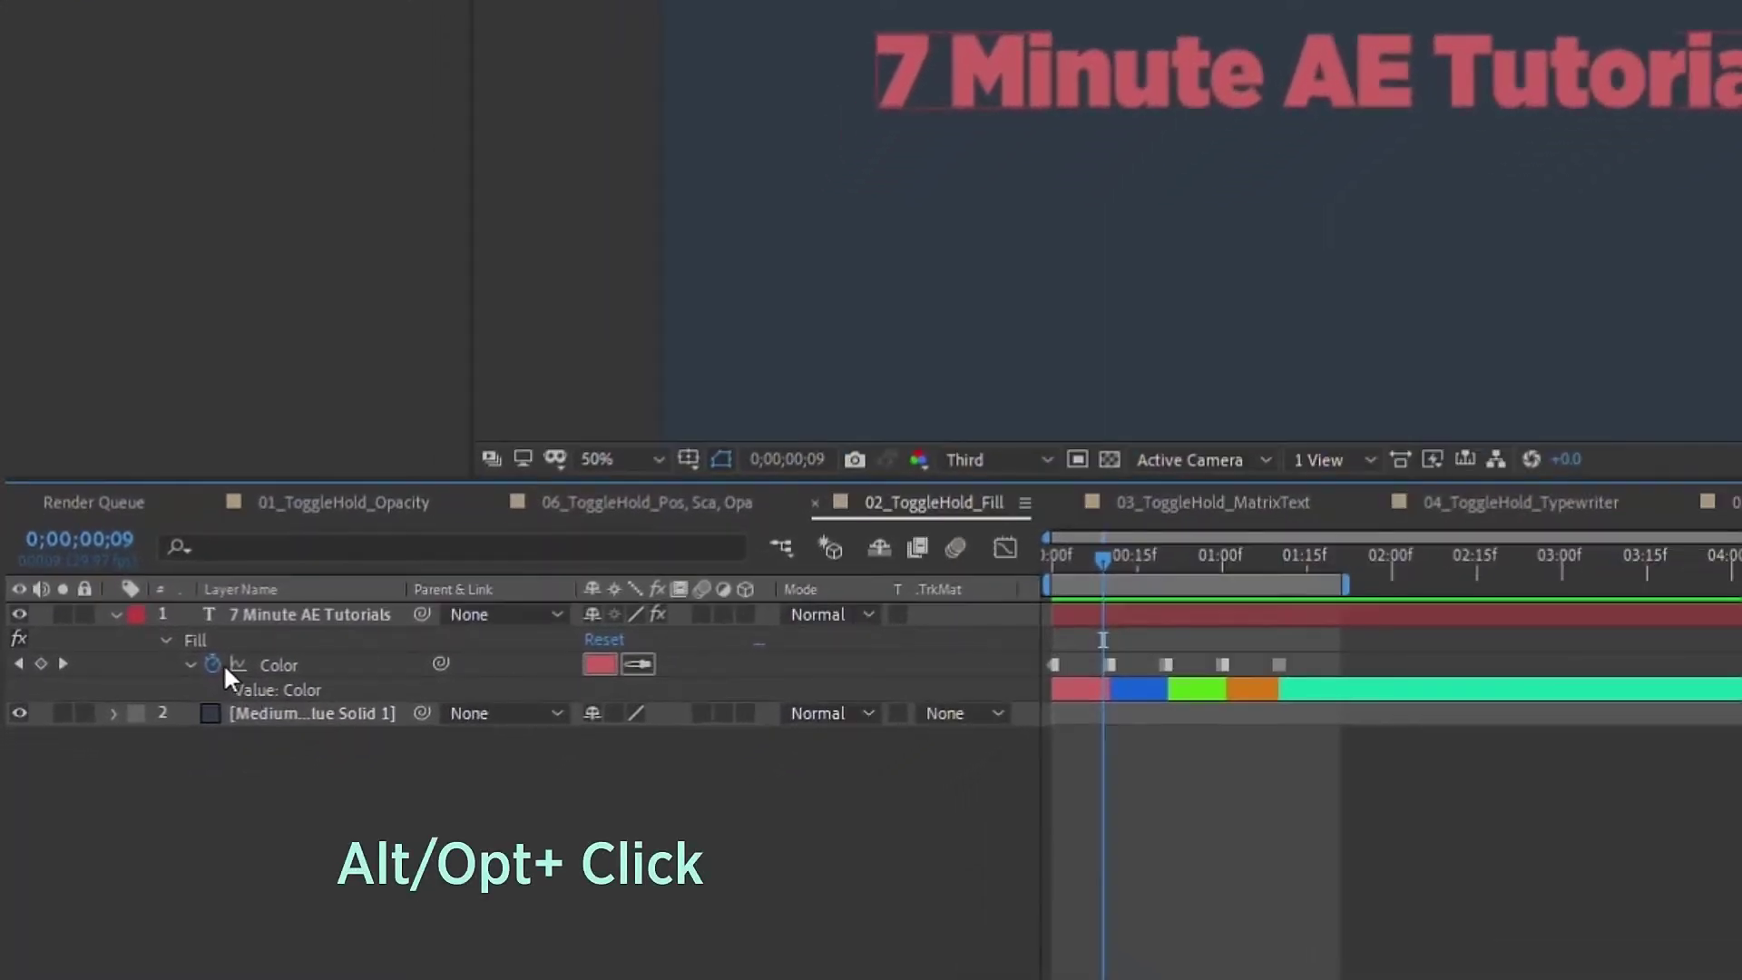
left_click(214, 663, "alt")
type("loop")
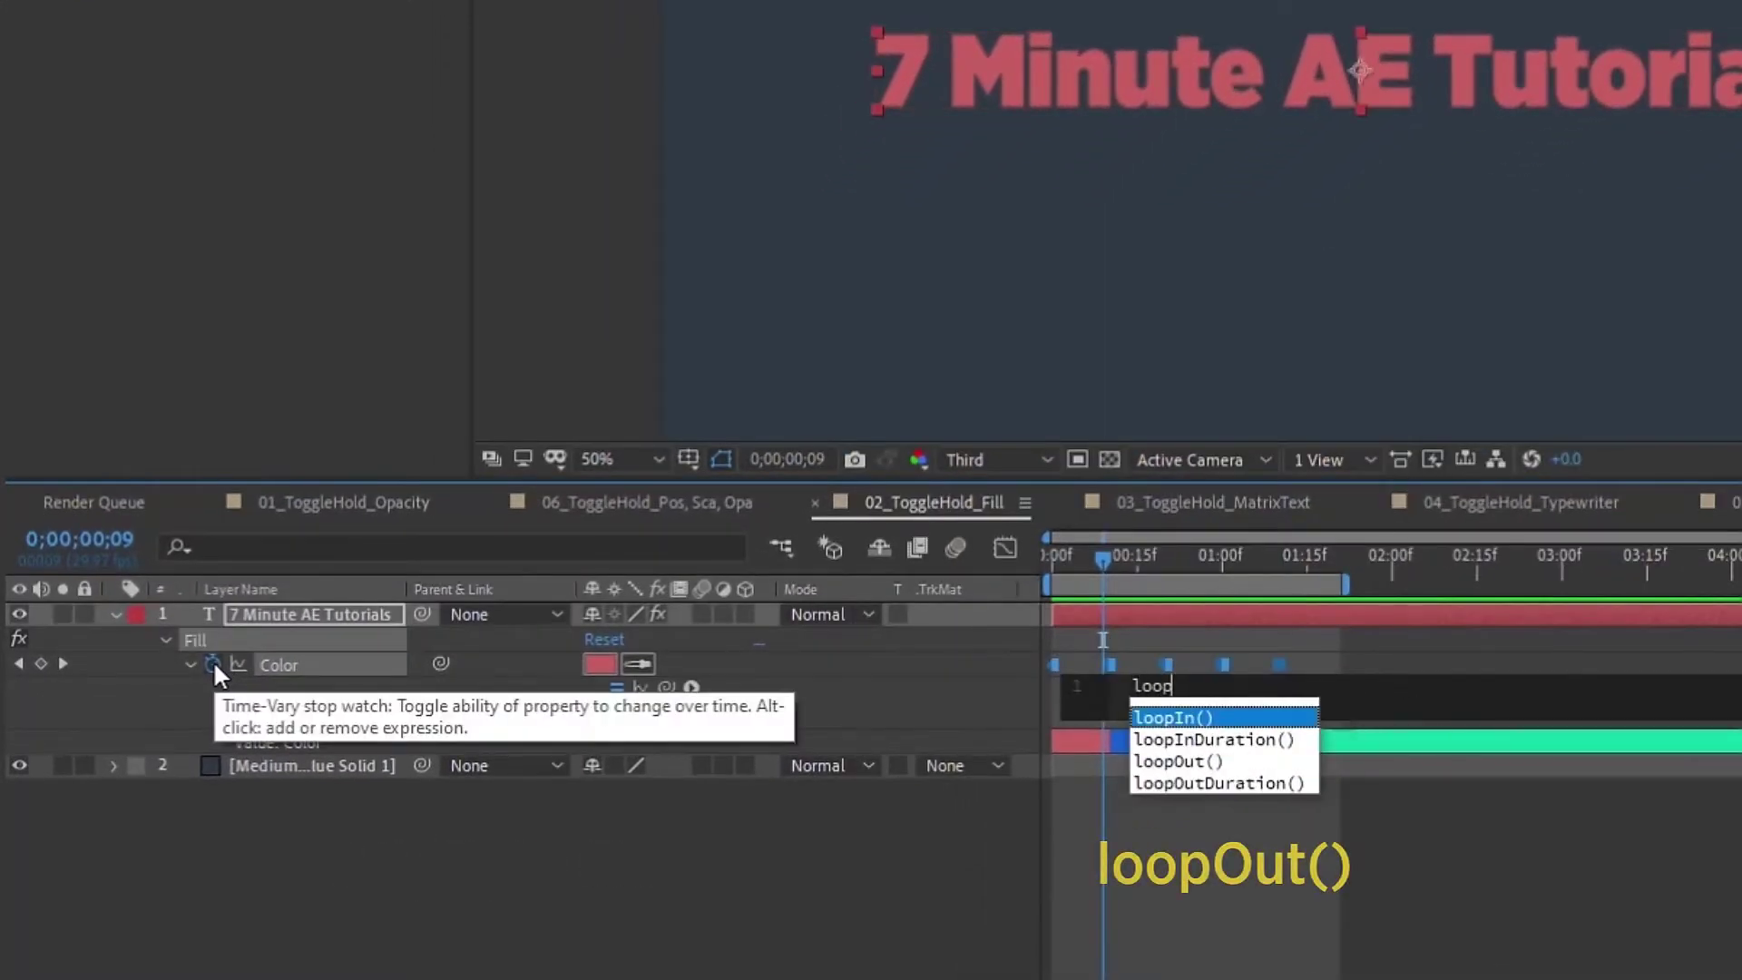
type("Out")
key("Return")
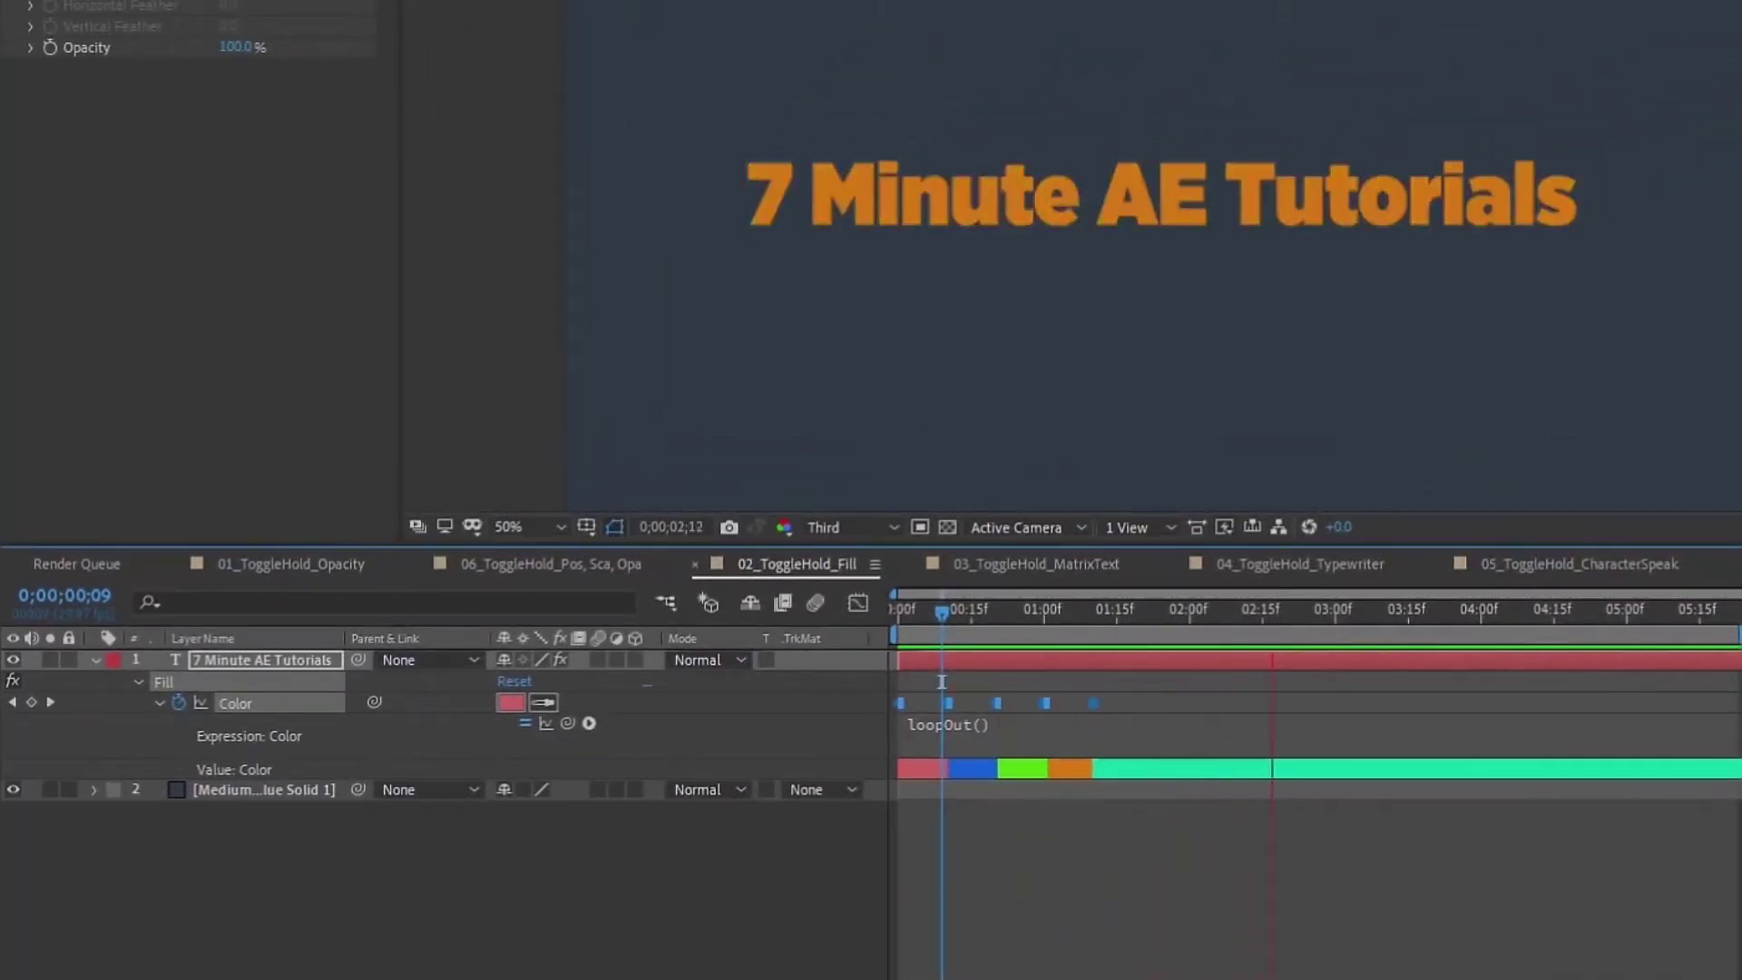
key("space")
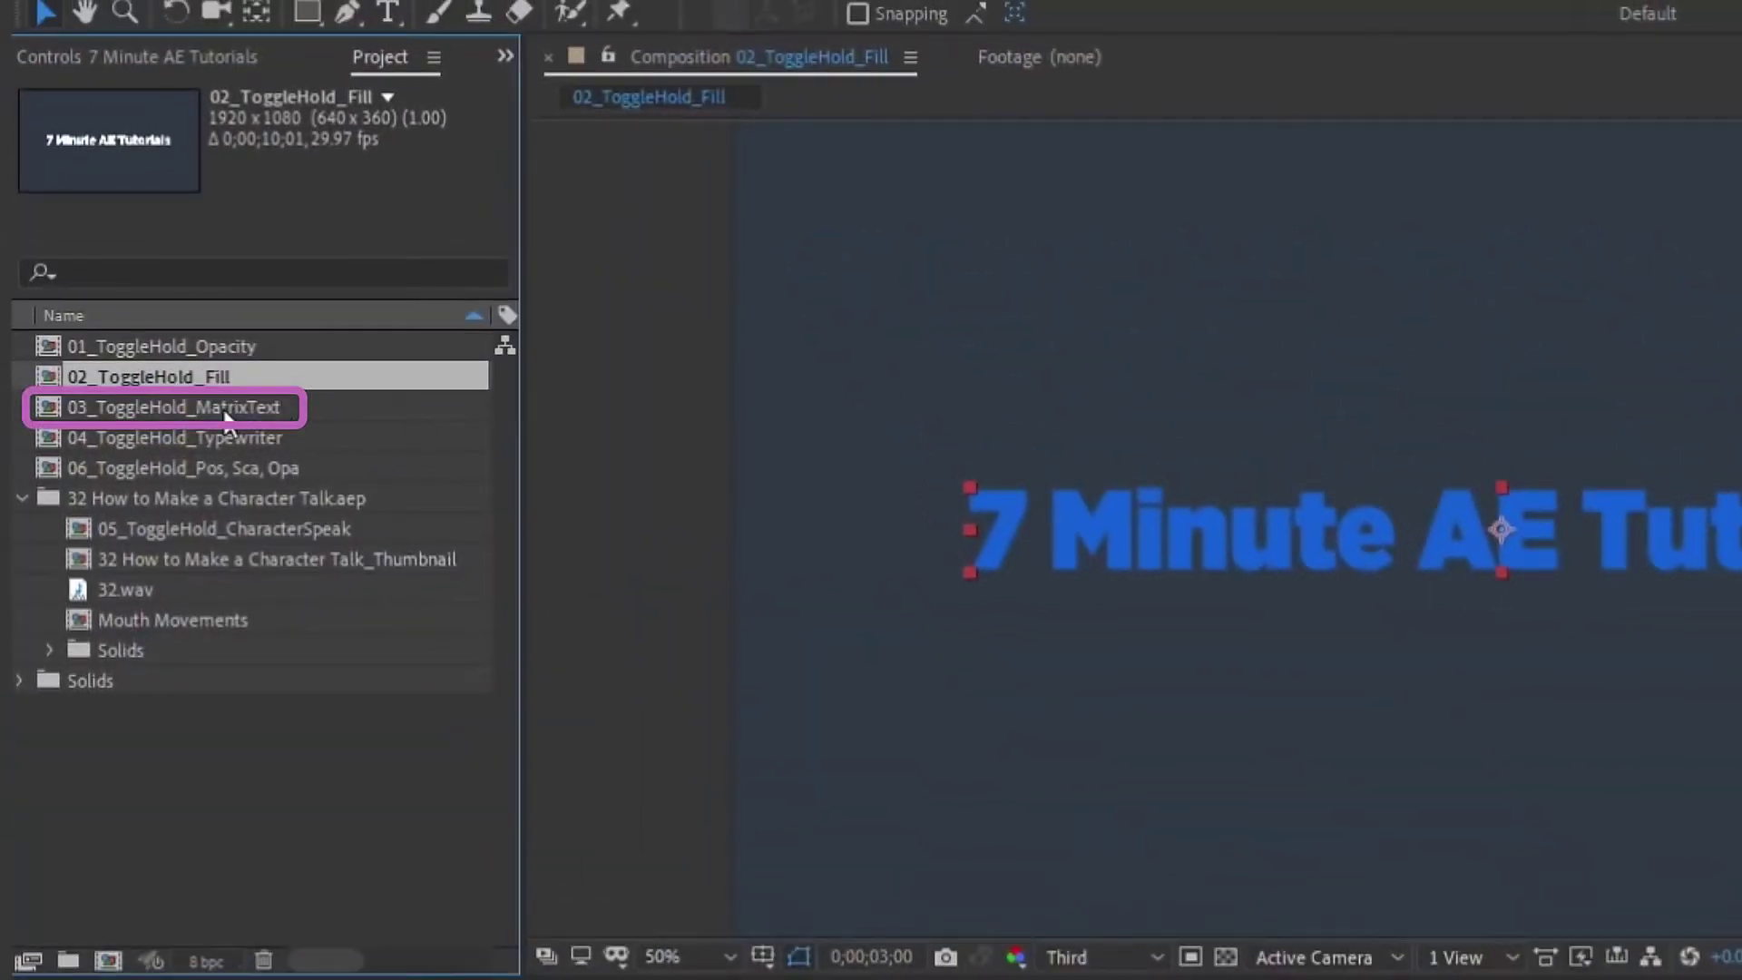
- Open 03_ToggleHold_MatrixText, create shapes from the title, and select every letter group from 7 to s
left_click(224, 411)
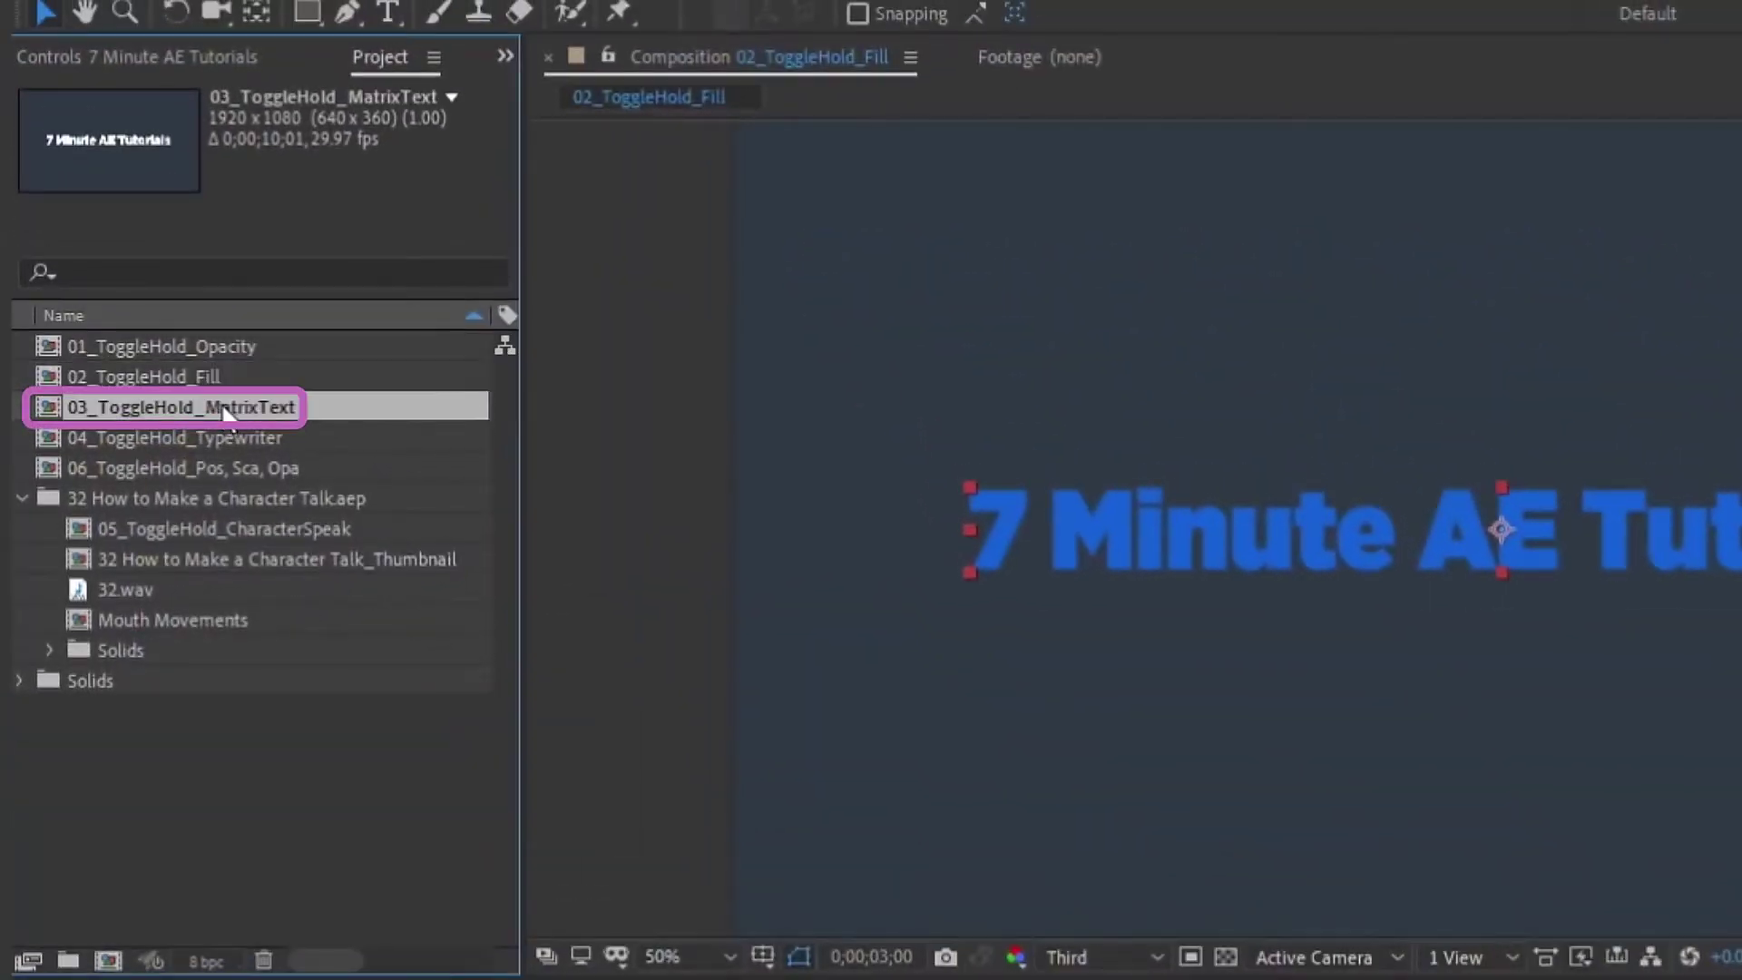
double_click(224, 410)
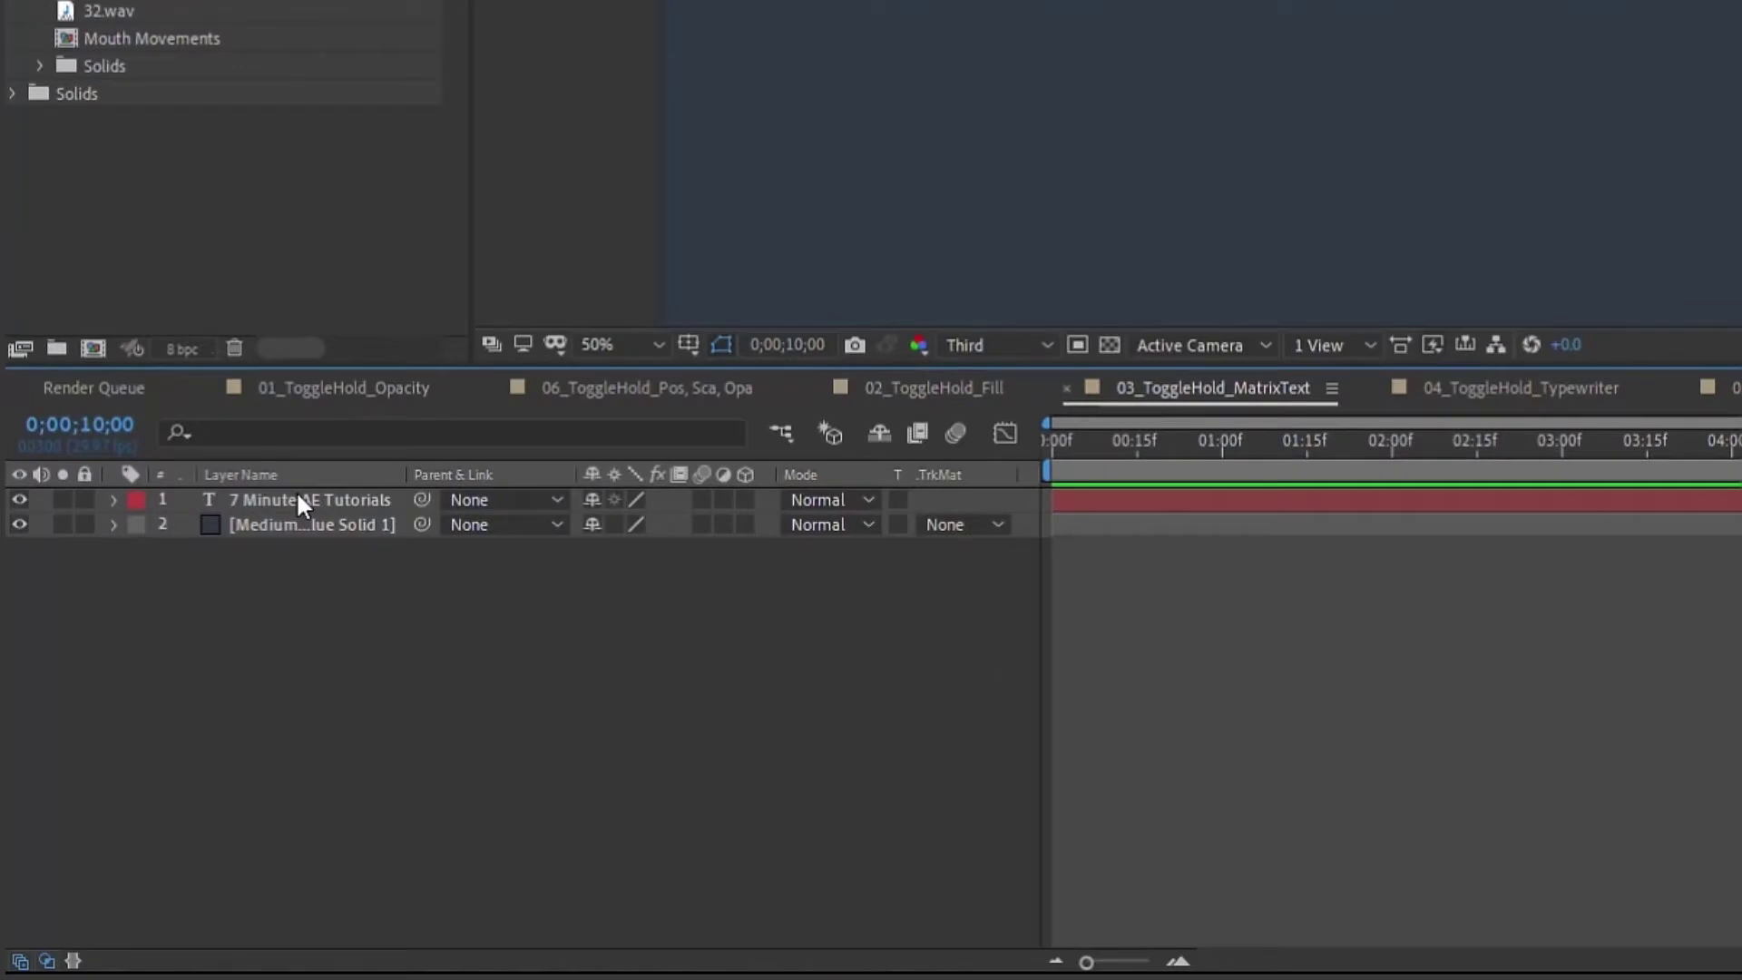
right_click(300, 502)
mouse_move(409, 291)
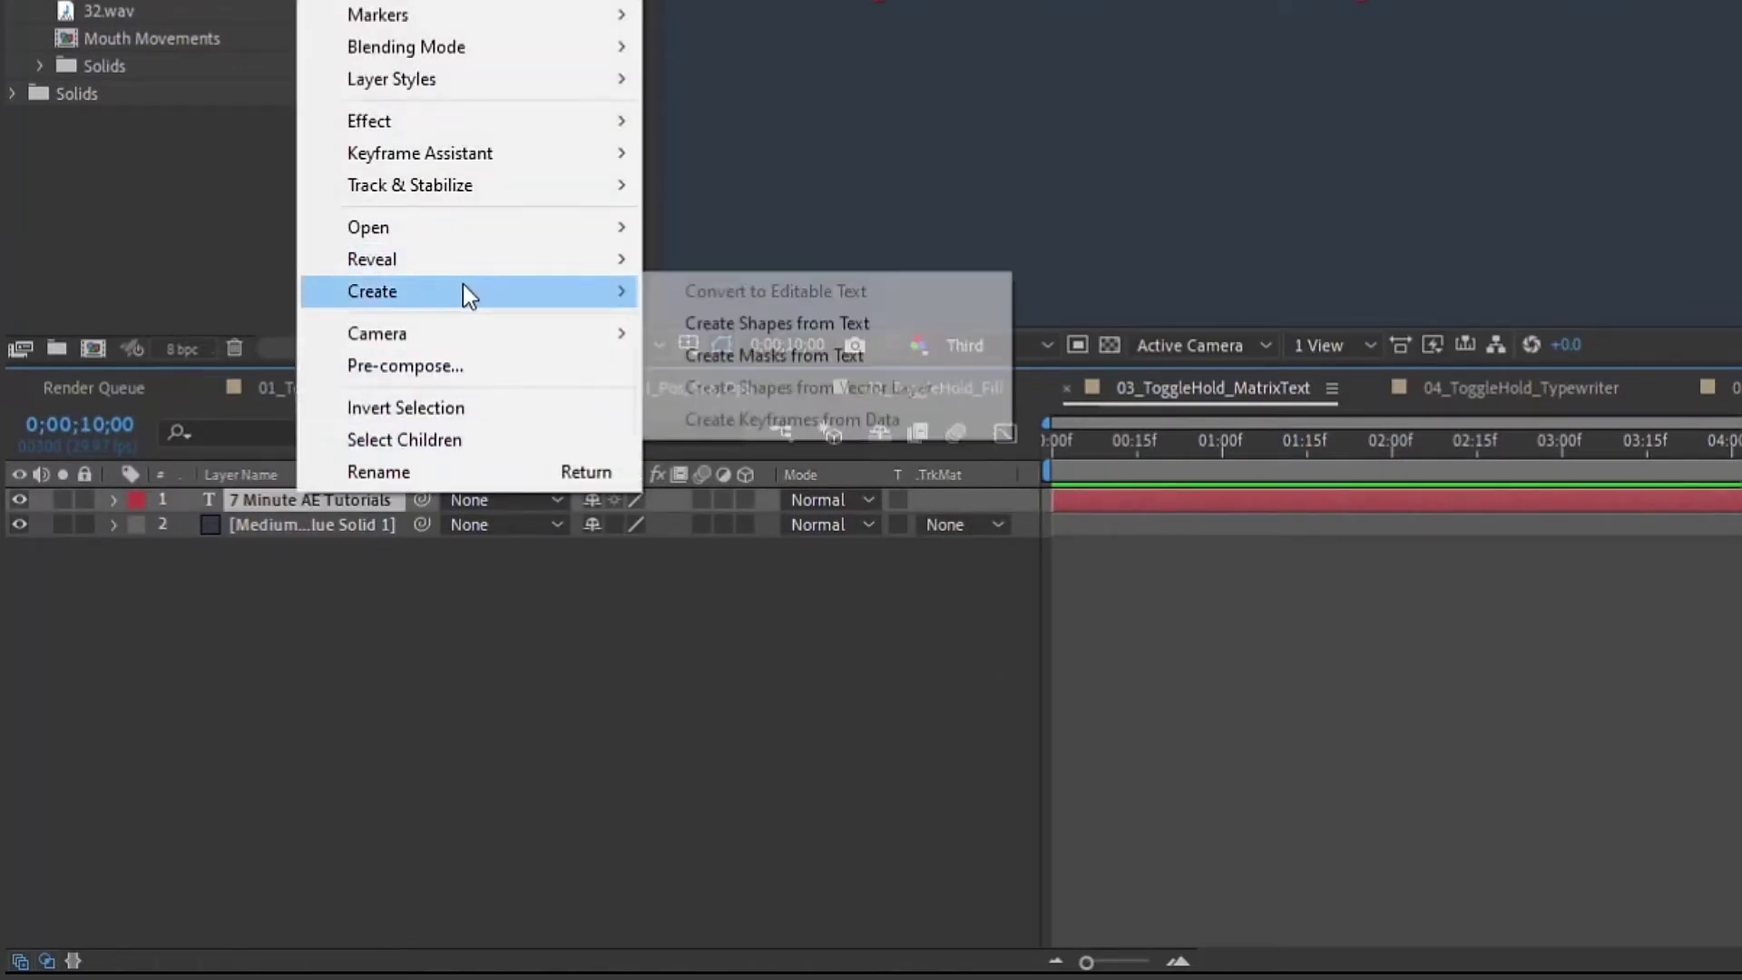
left_click(844, 323)
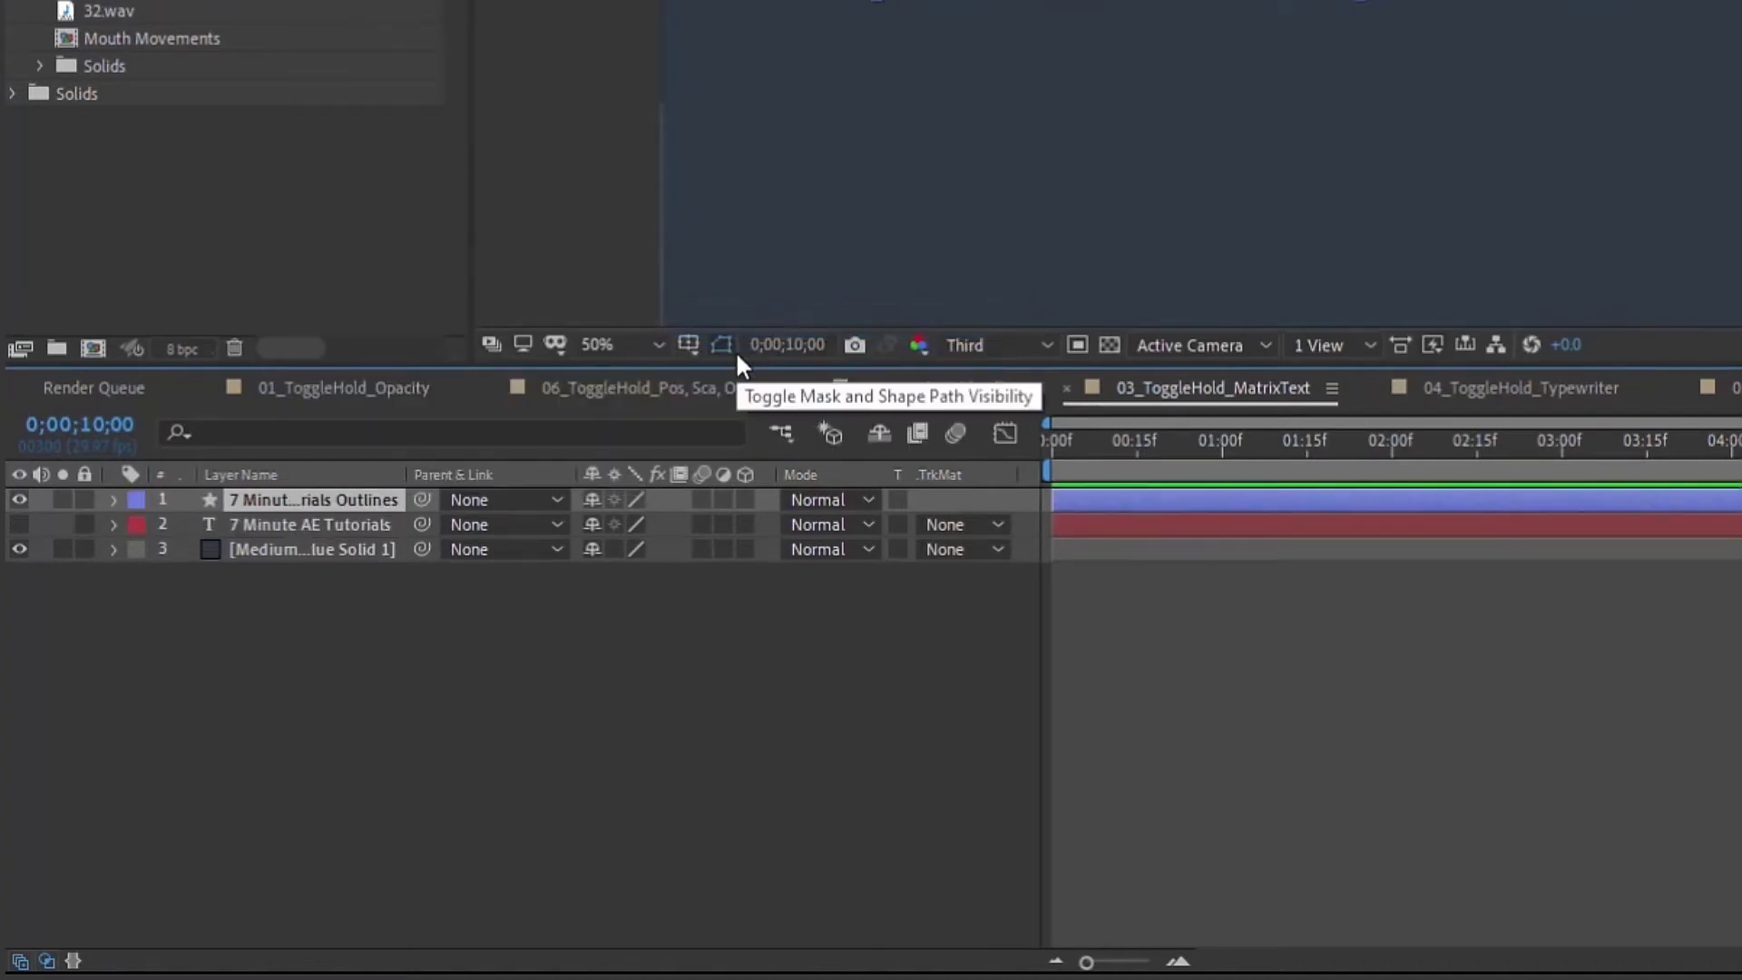
left_click(113, 500)
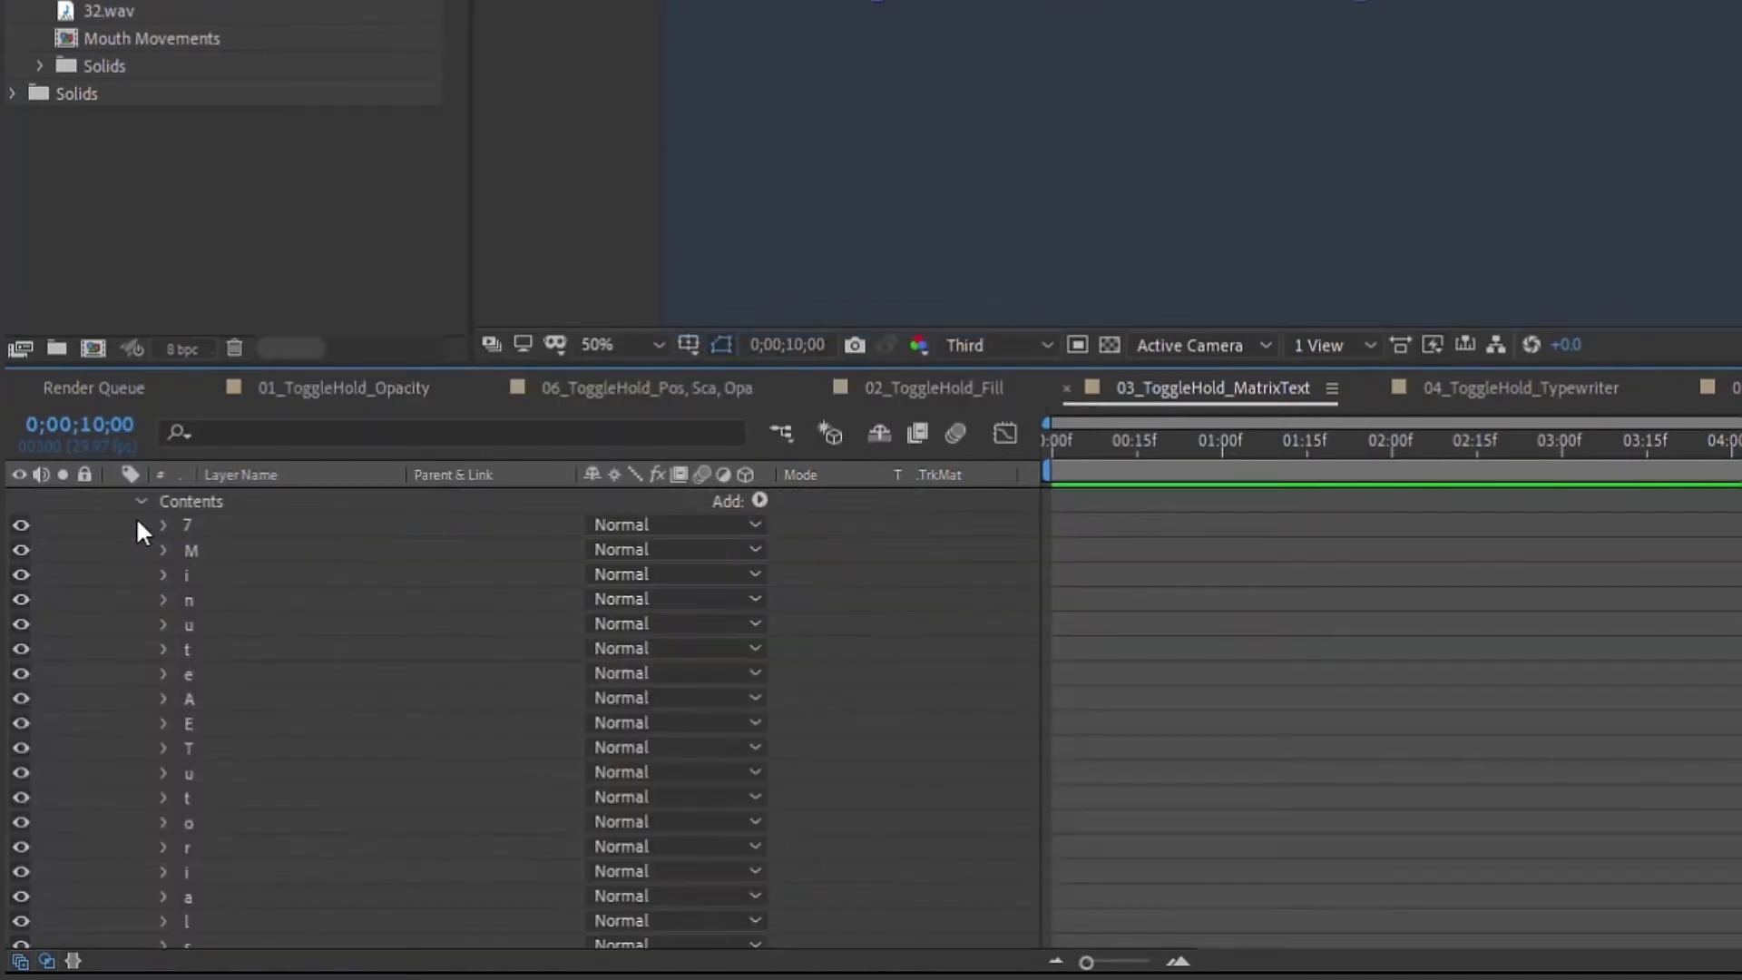
left_click(192, 534)
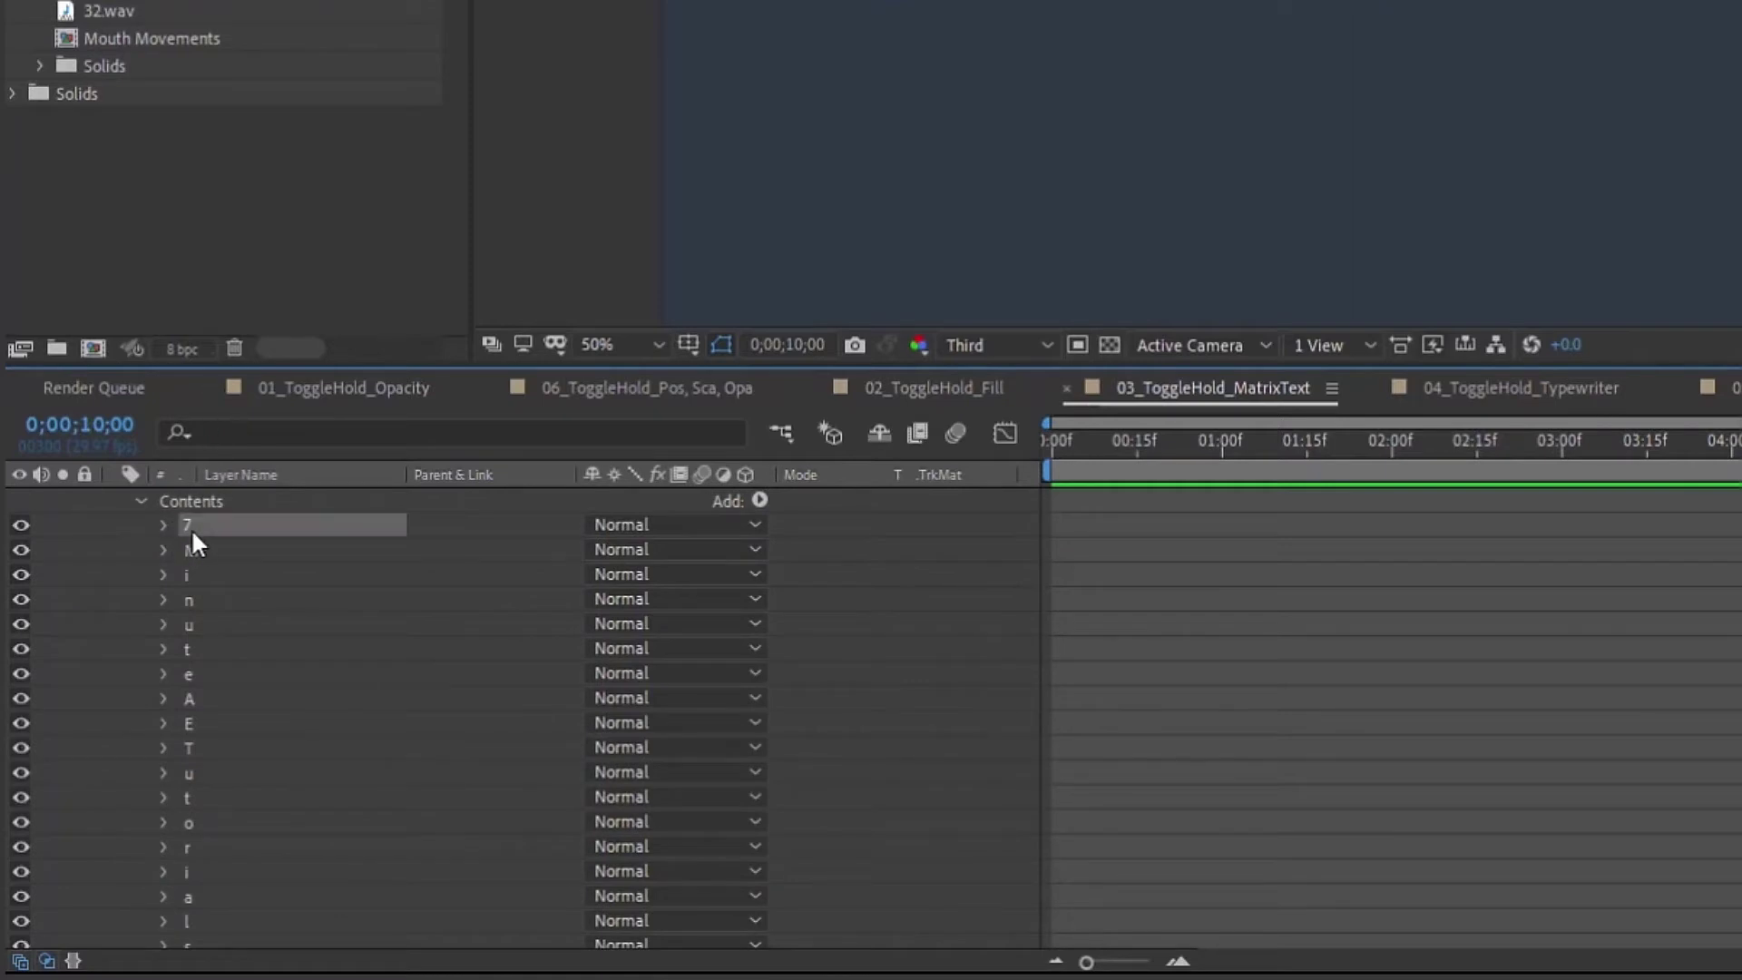
scroll(204, 816, "down", 1)
left_click(195, 869, "shift")
- Show the letters' Position, make its keyframes hold, move them to the start, and key frame 16
left_click(260, 432)
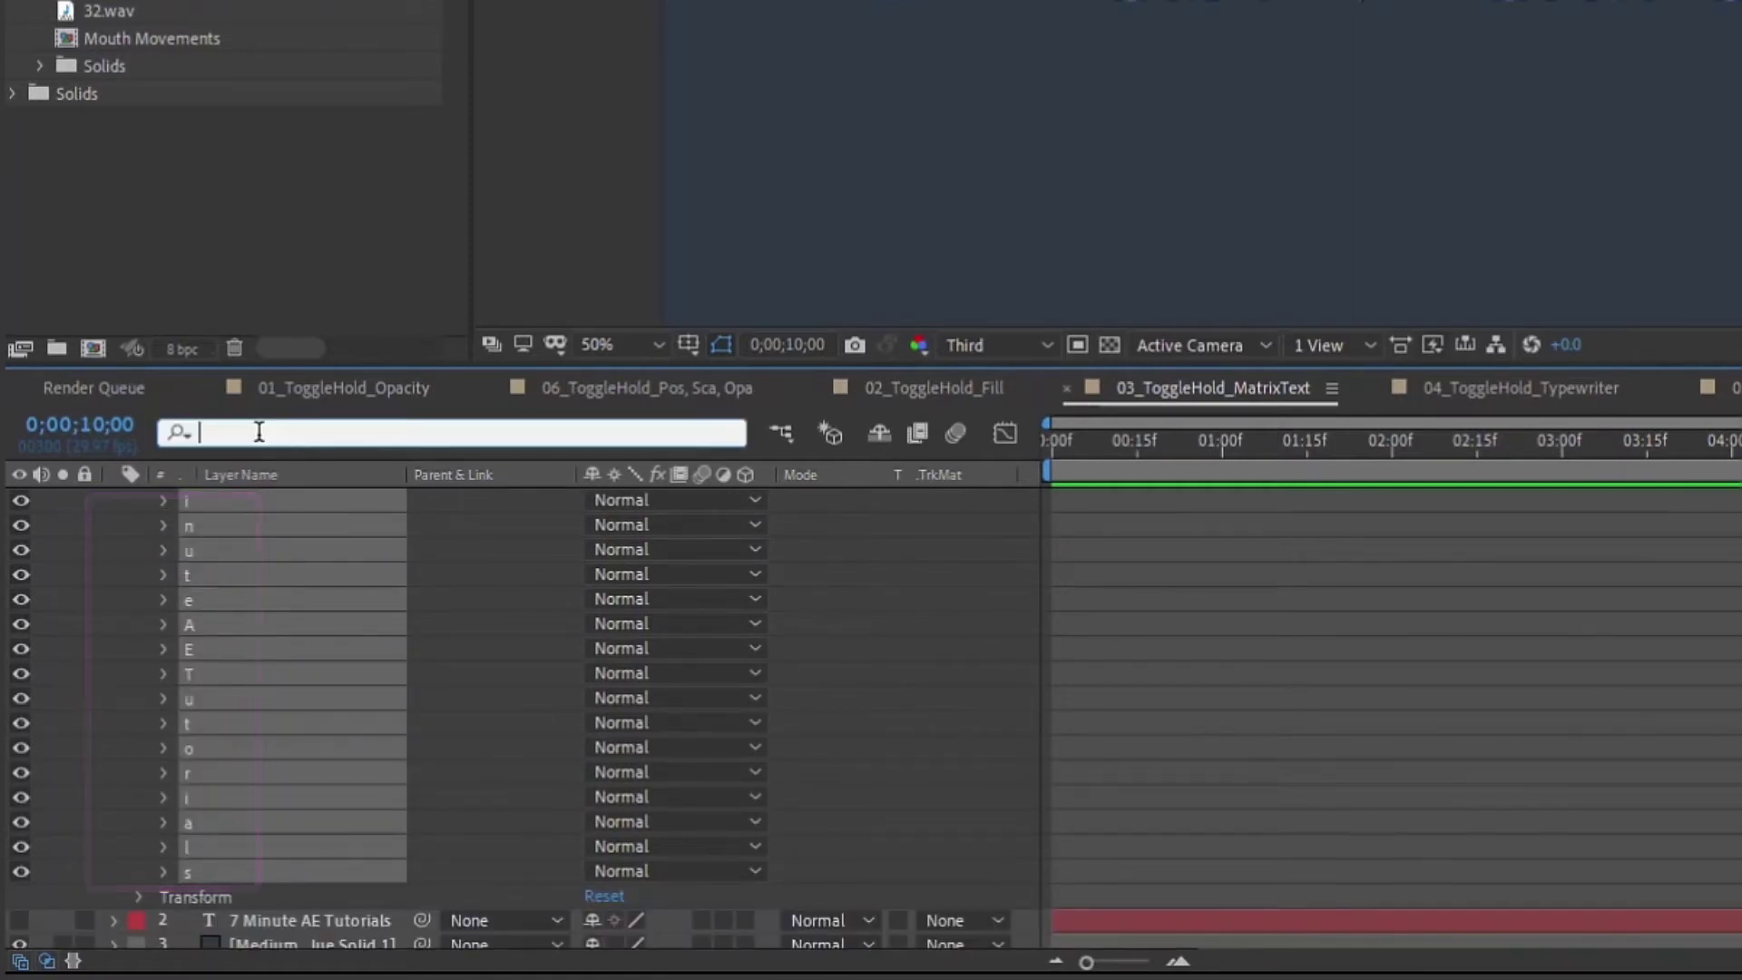
type("position")
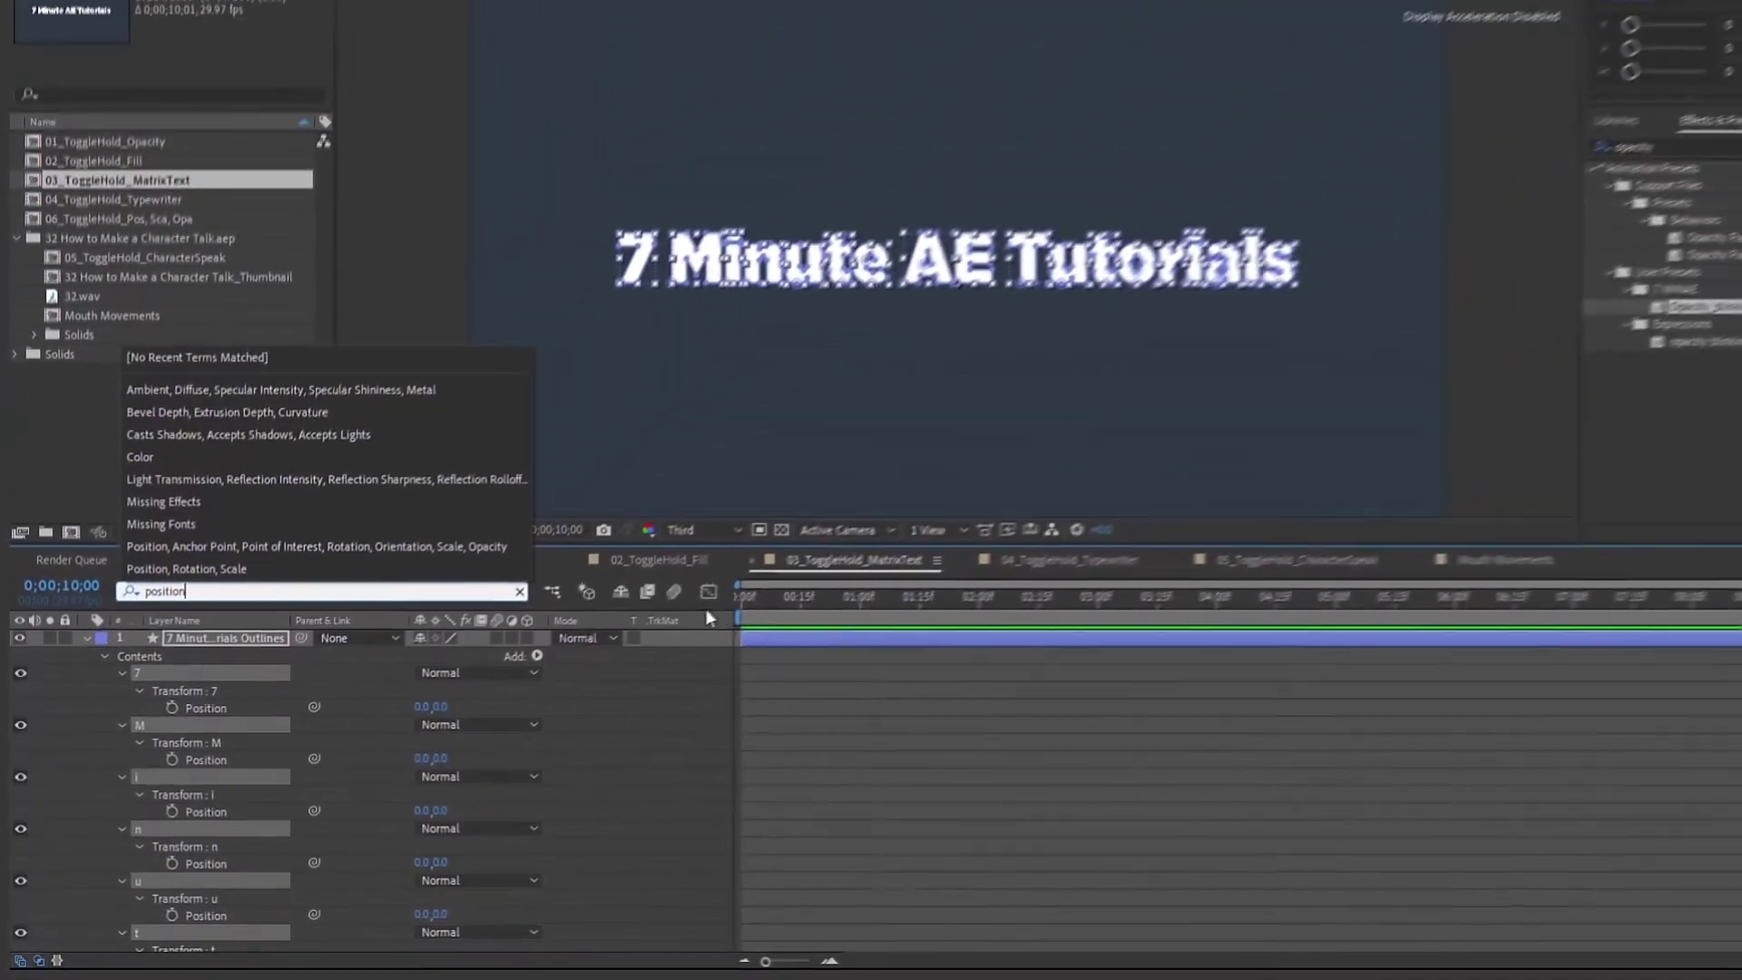
left_click_drag(759, 595, 970, 600)
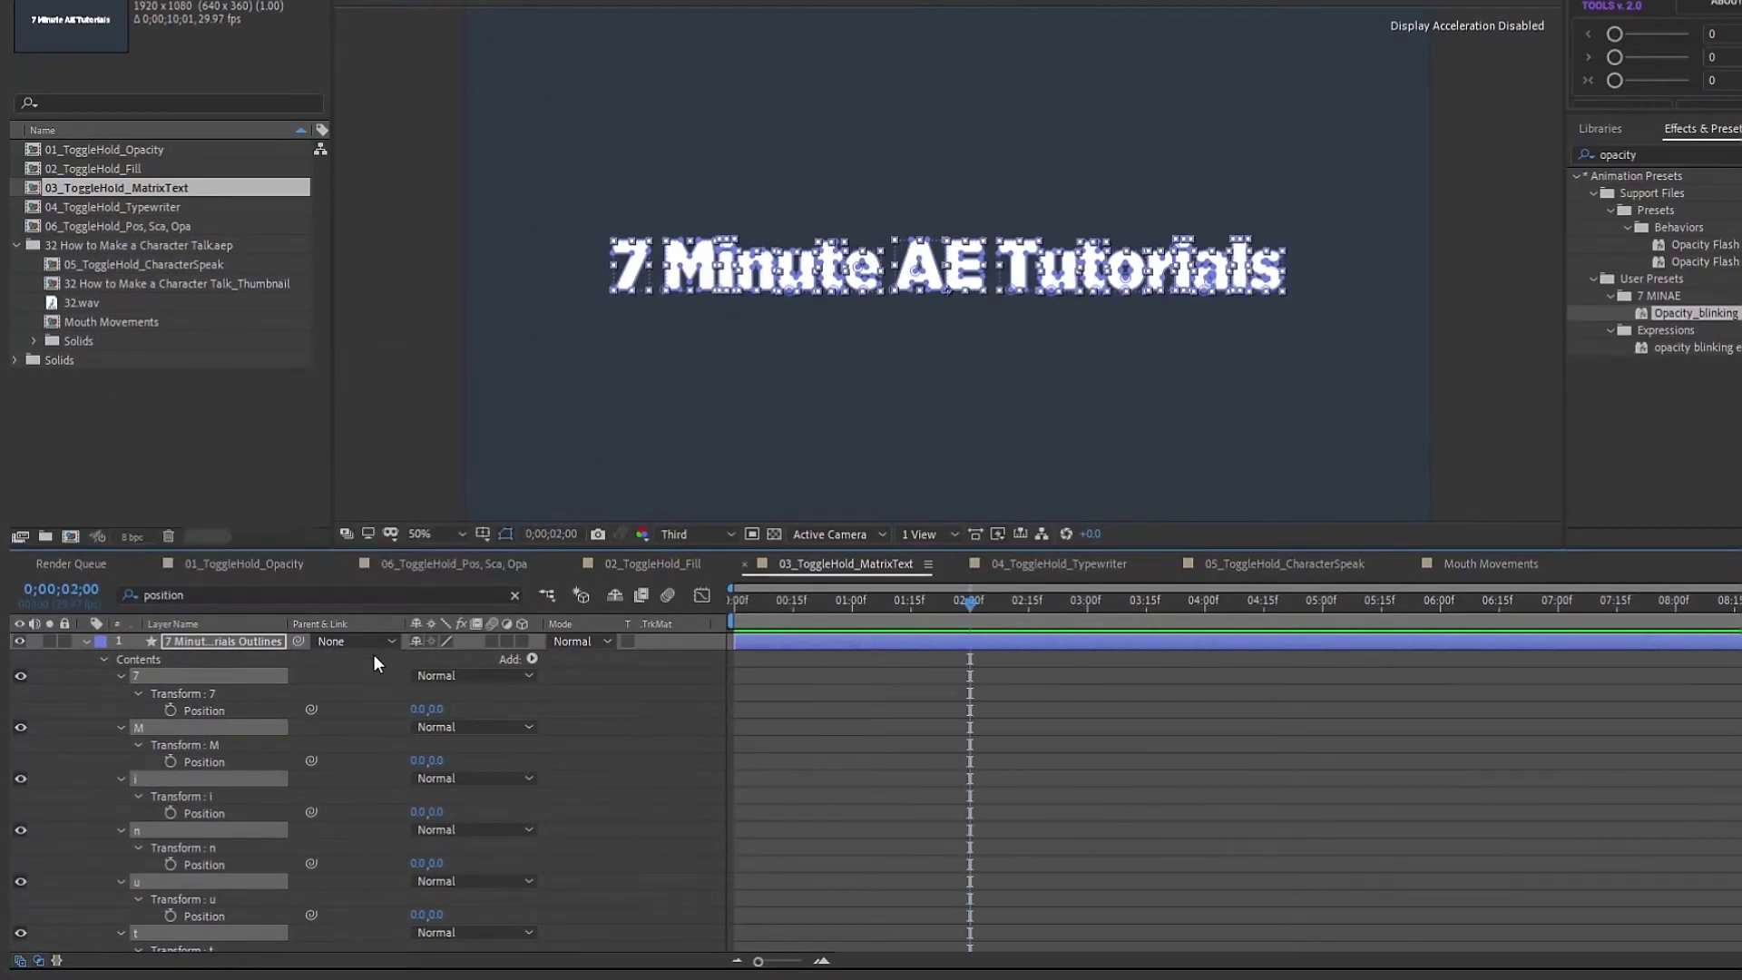
right_click(967, 714)
left_click(1044, 604)
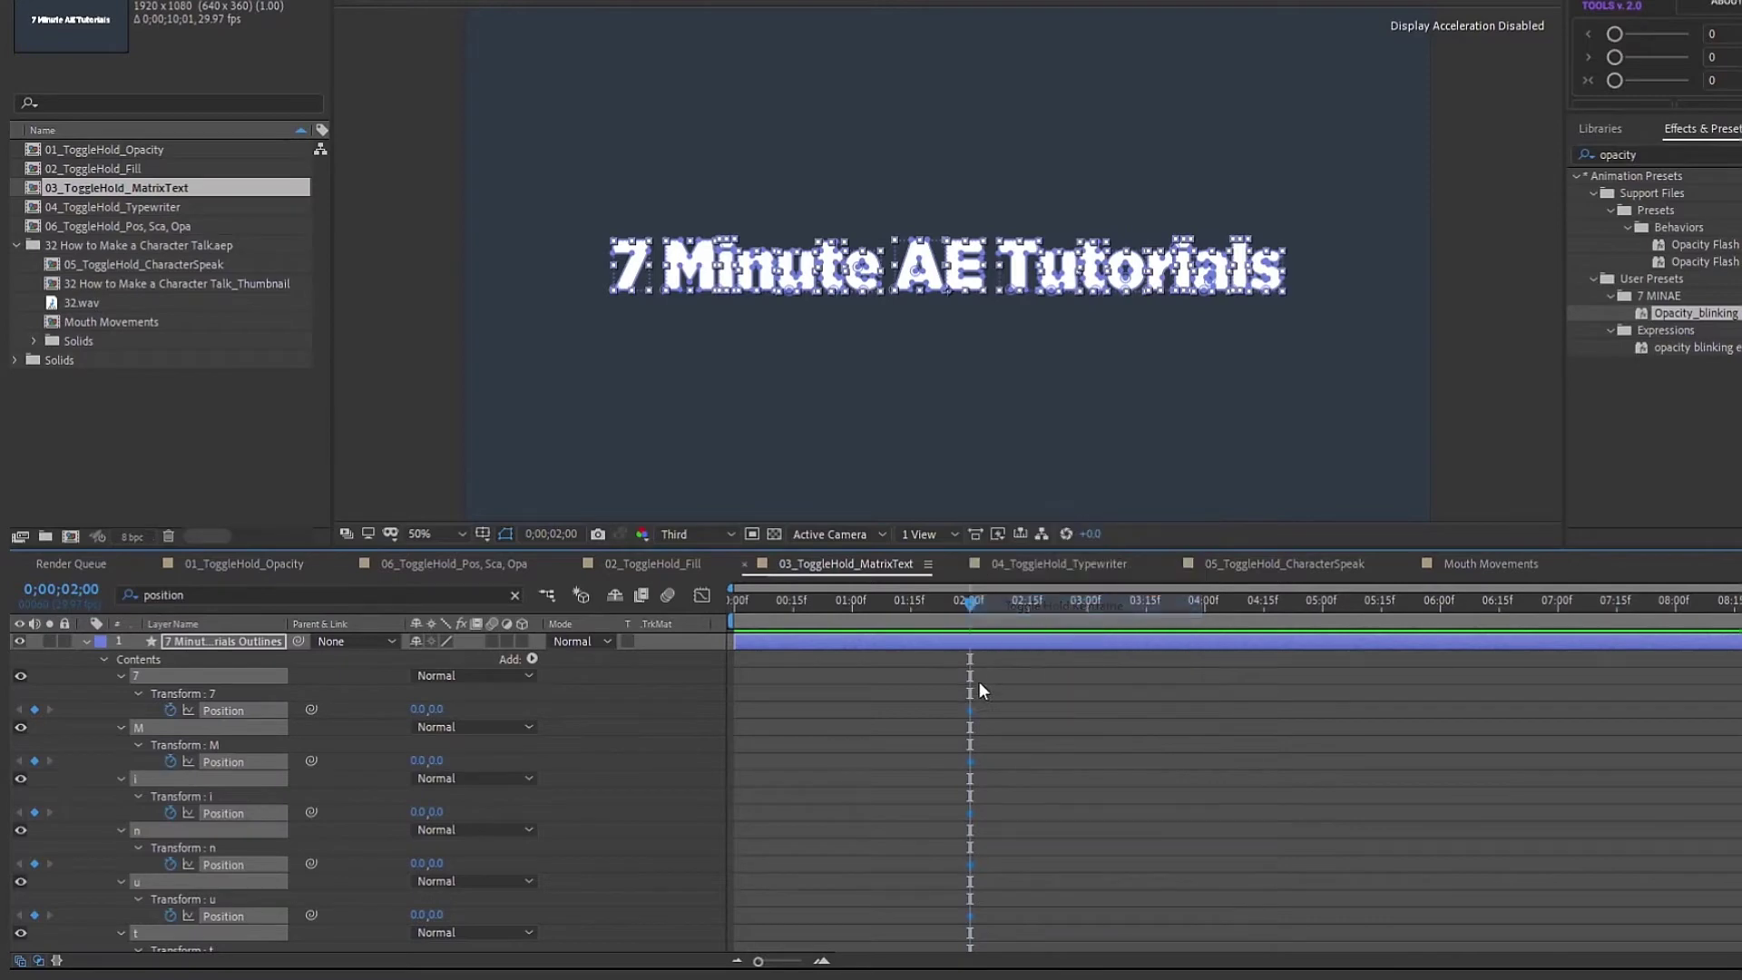
left_click_drag(968, 715, 737, 754)
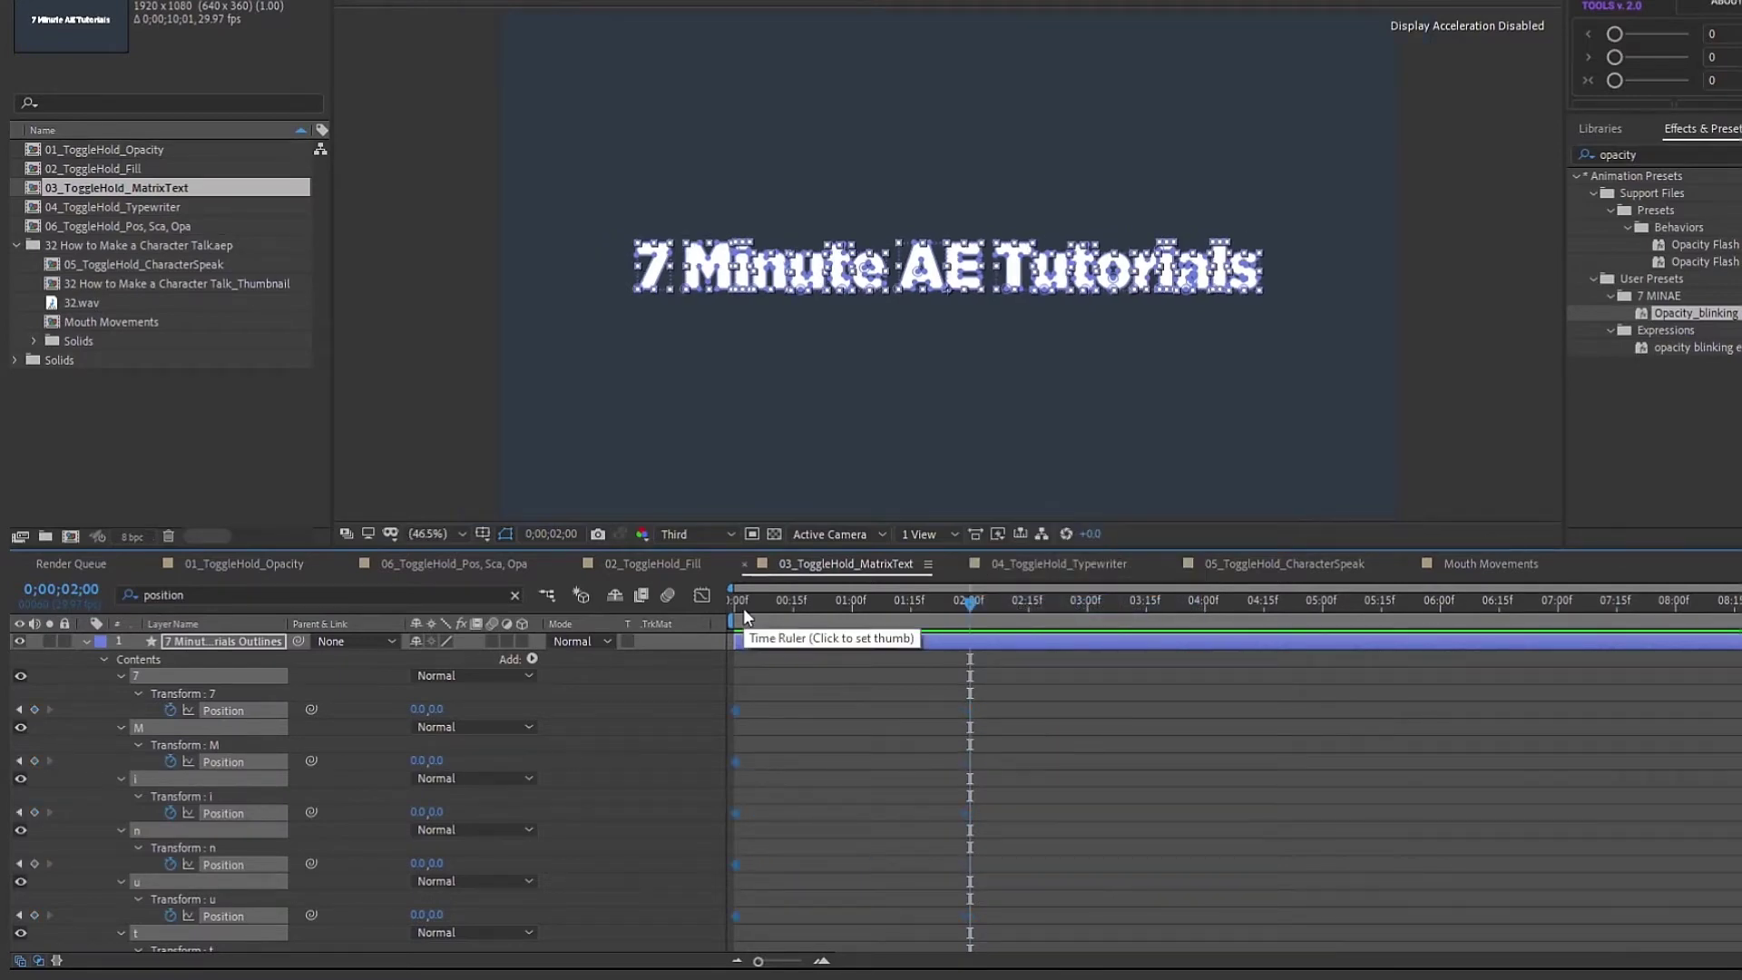
left_click(797, 601)
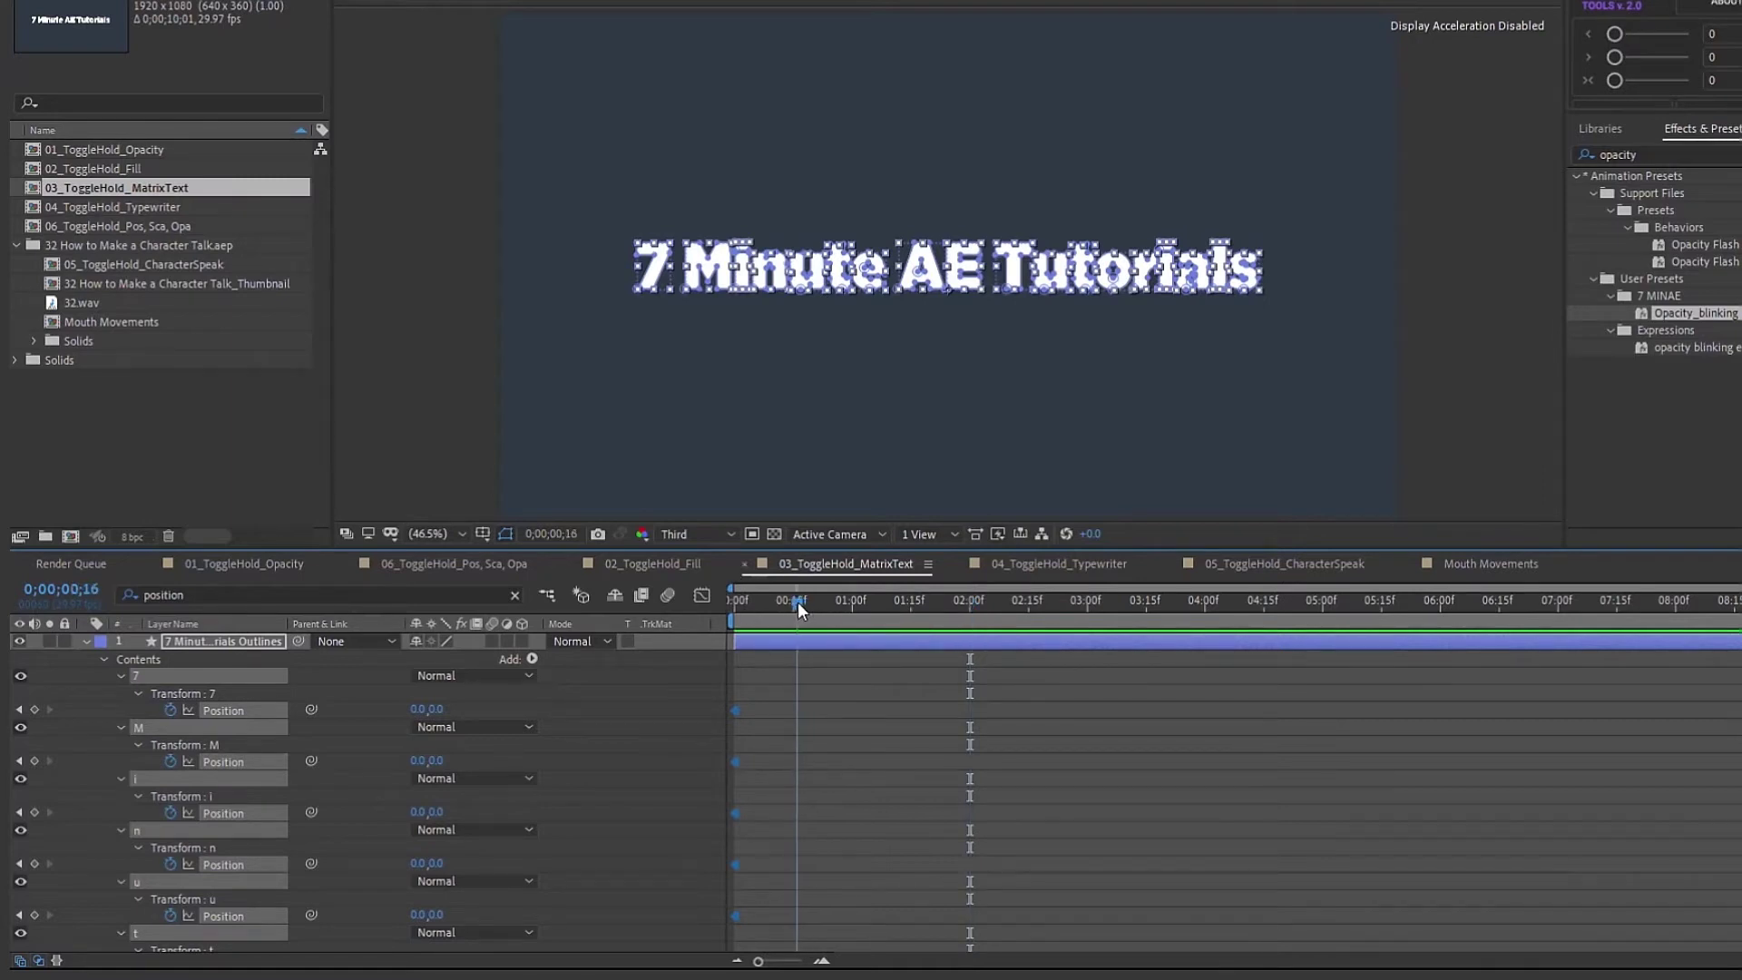
left_click(34, 709)
- Key all letters progressively higher above the frame at frames 12, 8 (-191) and 4
key("Page_Up")
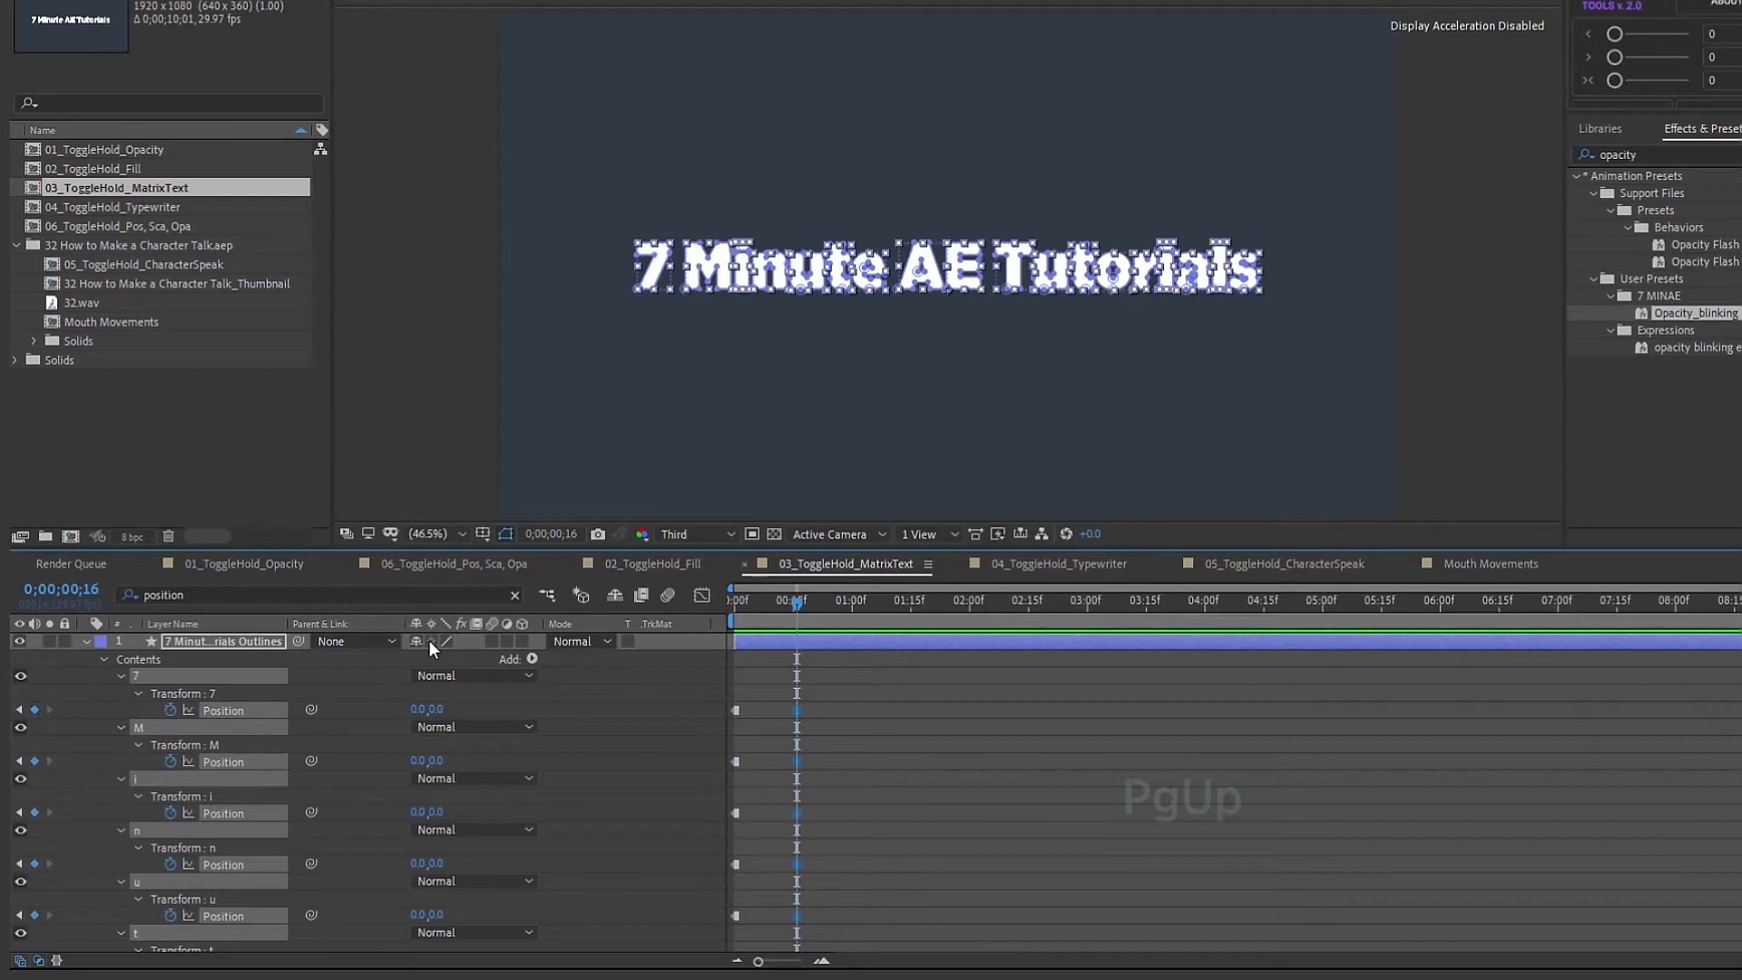
key("Page_Up")
key("Page_Up")
key("Page_Up")
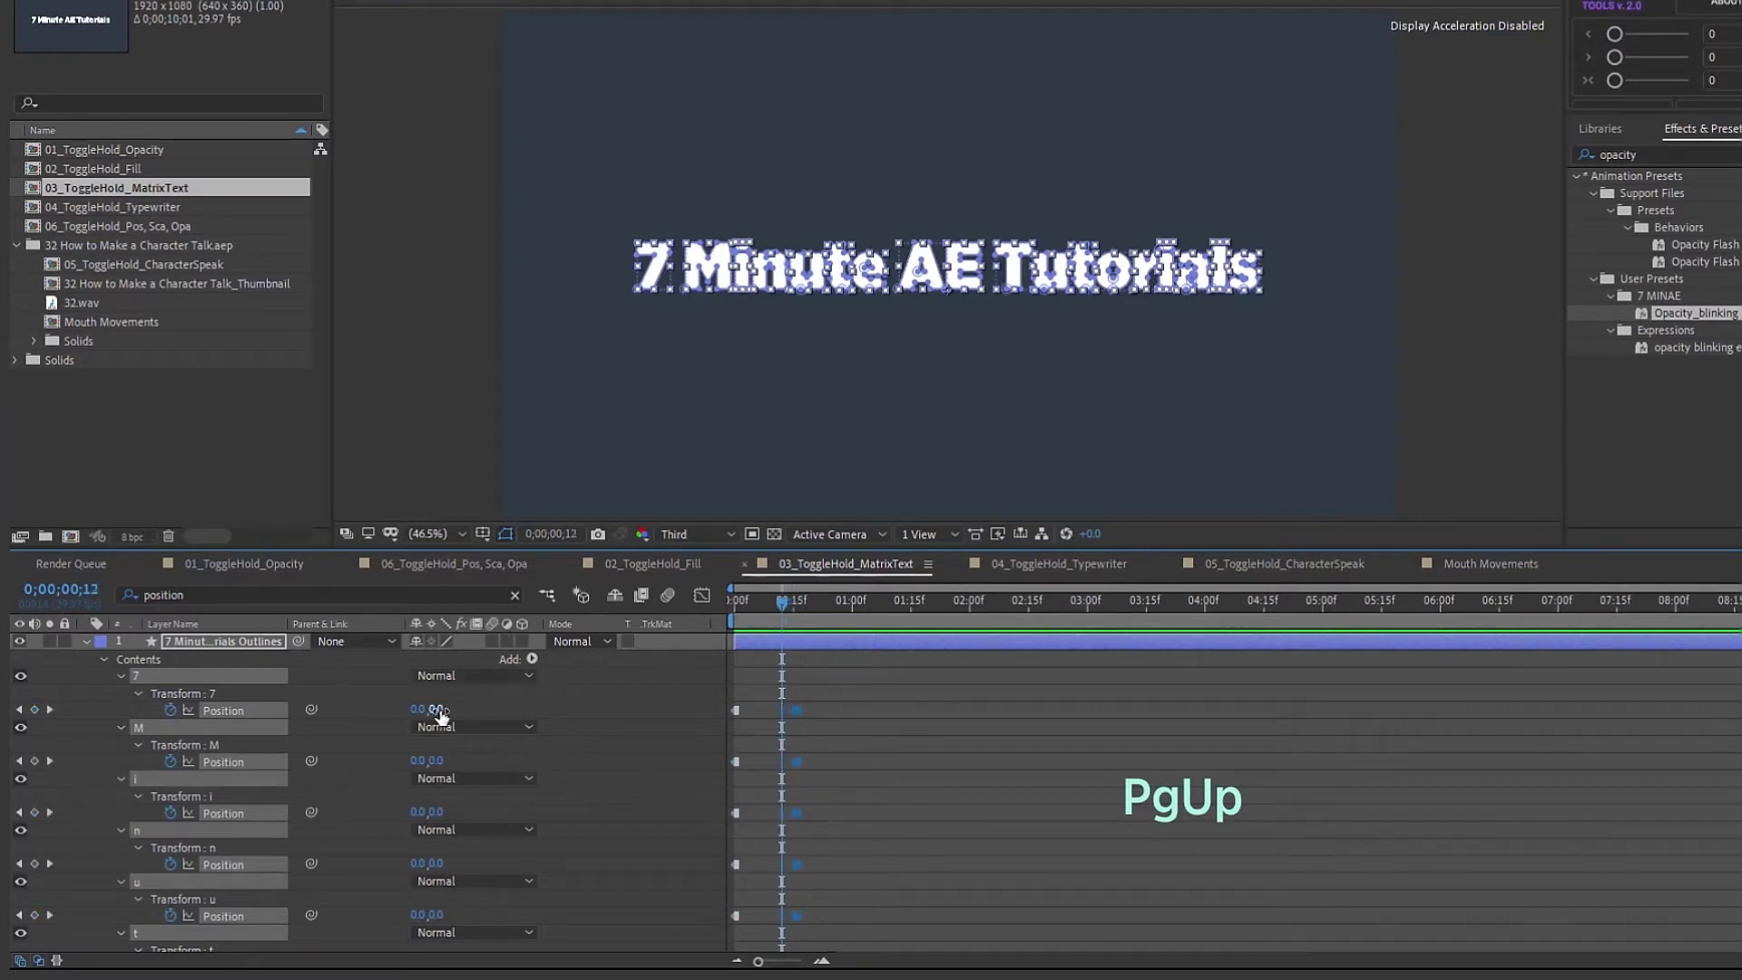
left_click_drag(434, 709, 363, 696)
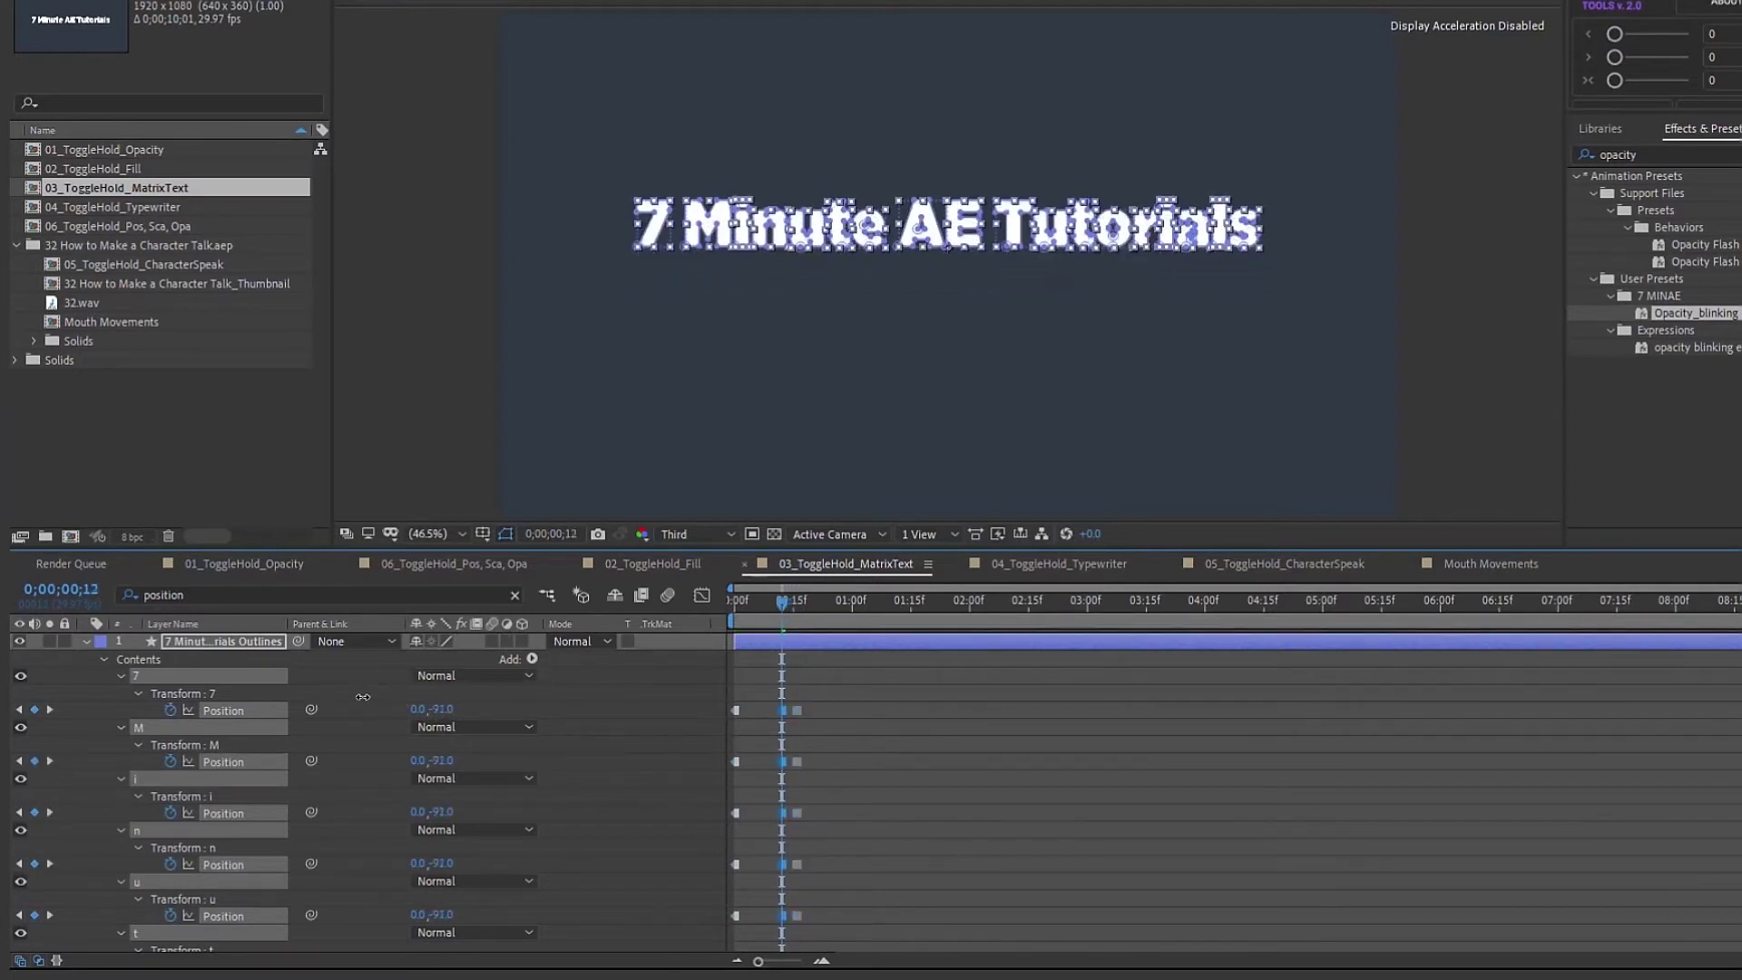
key("ctrl+z")
key("Page_Up")
key("Page_Up")
key("Page_Up")
key("Page_Up")
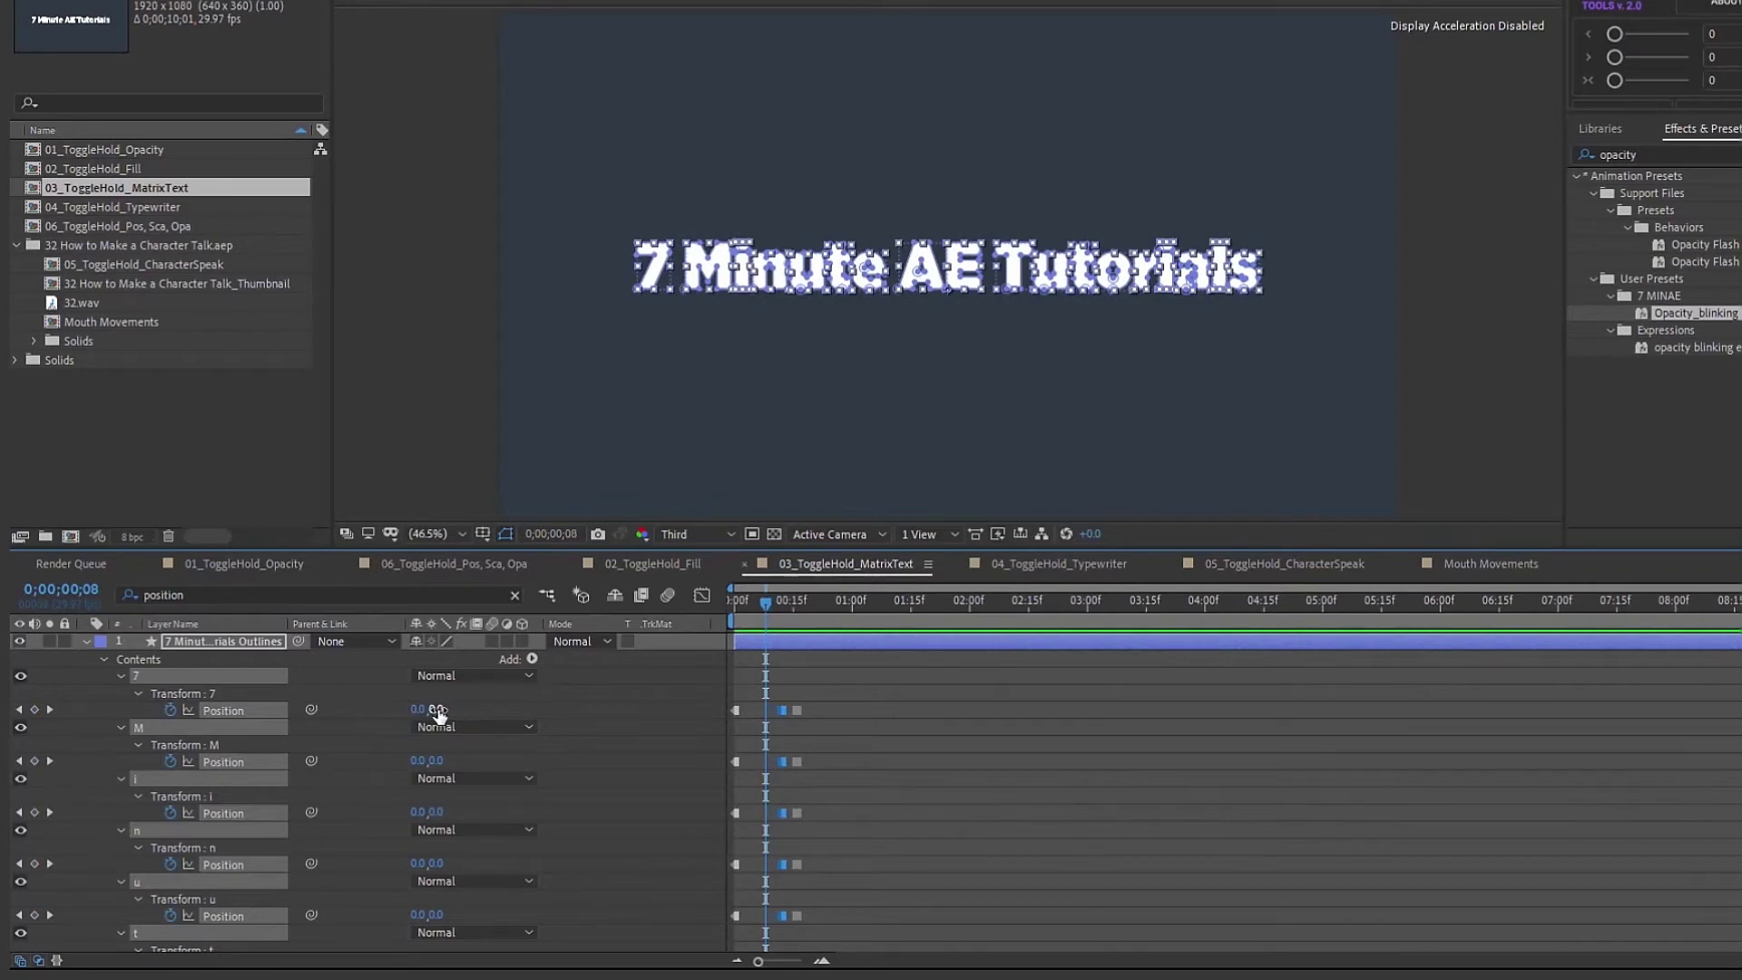
left_click_drag(433, 710, 293, 663)
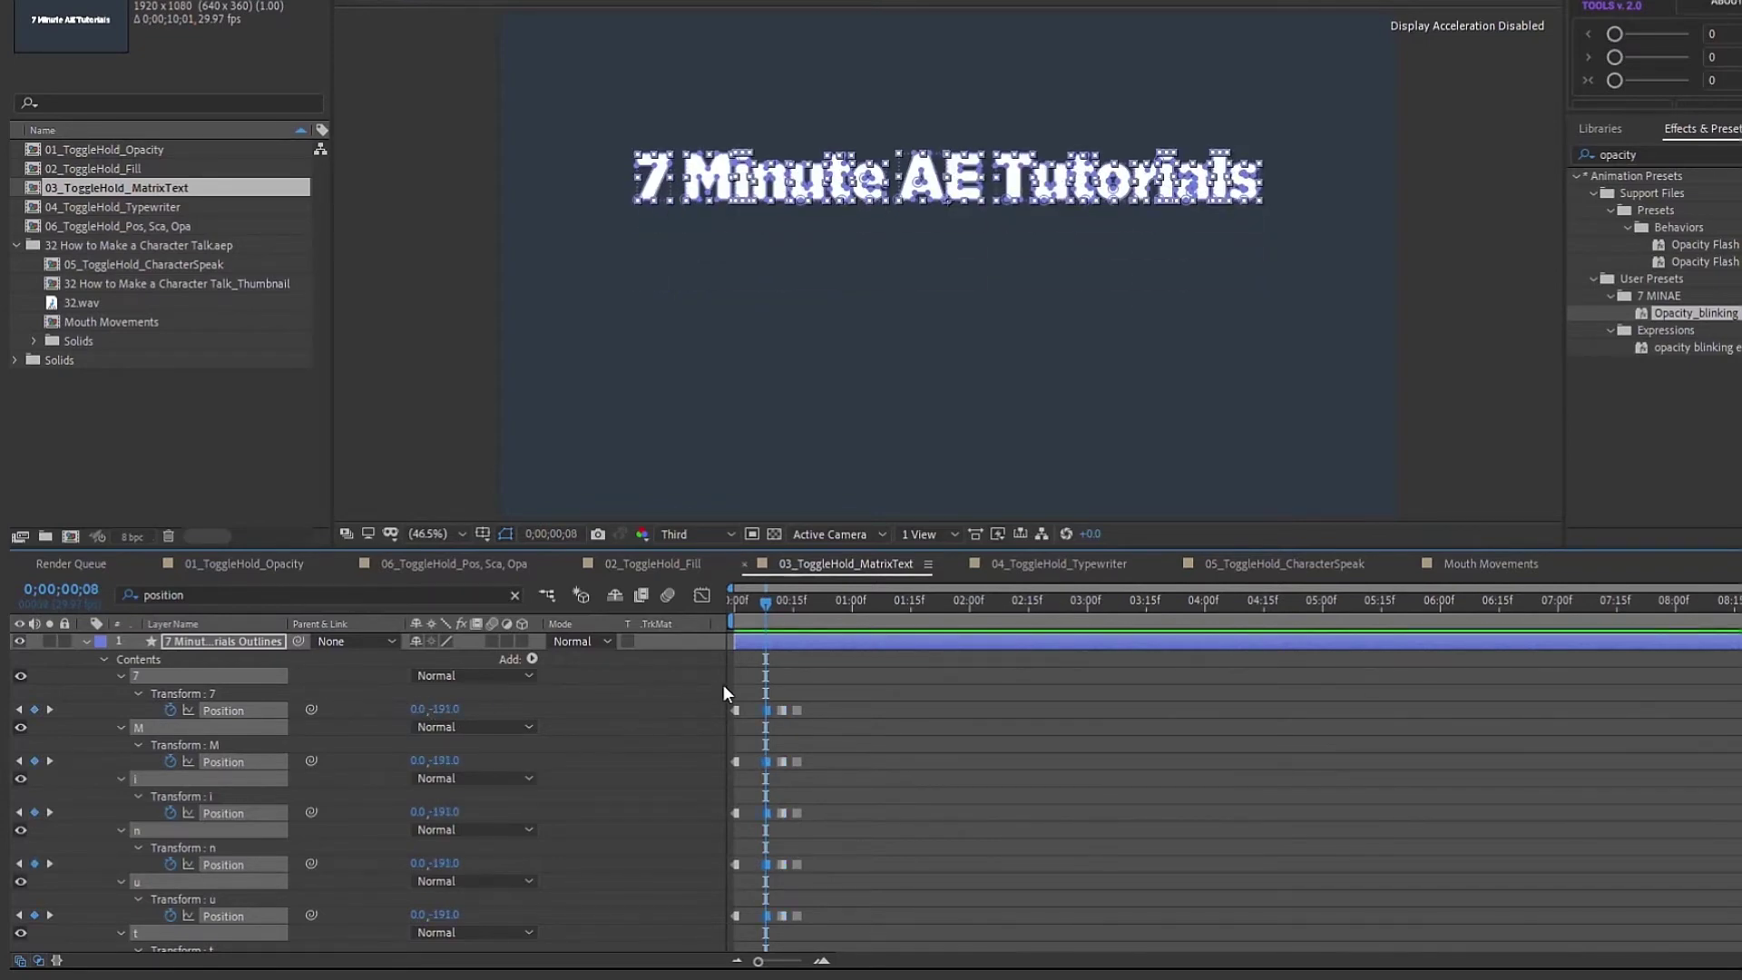
key("ctrl+z")
key("Page_Up")
key("Page_Up")
key("Page_Up")
key("Page_Up")
mouse_move(441, 709)
left_mouse_down()
mouse_move(234, 679)
mouse_move(18, 679)
left_mouse_up()
key("Page_Up")
key("Page_Up")
key("Page_Up")
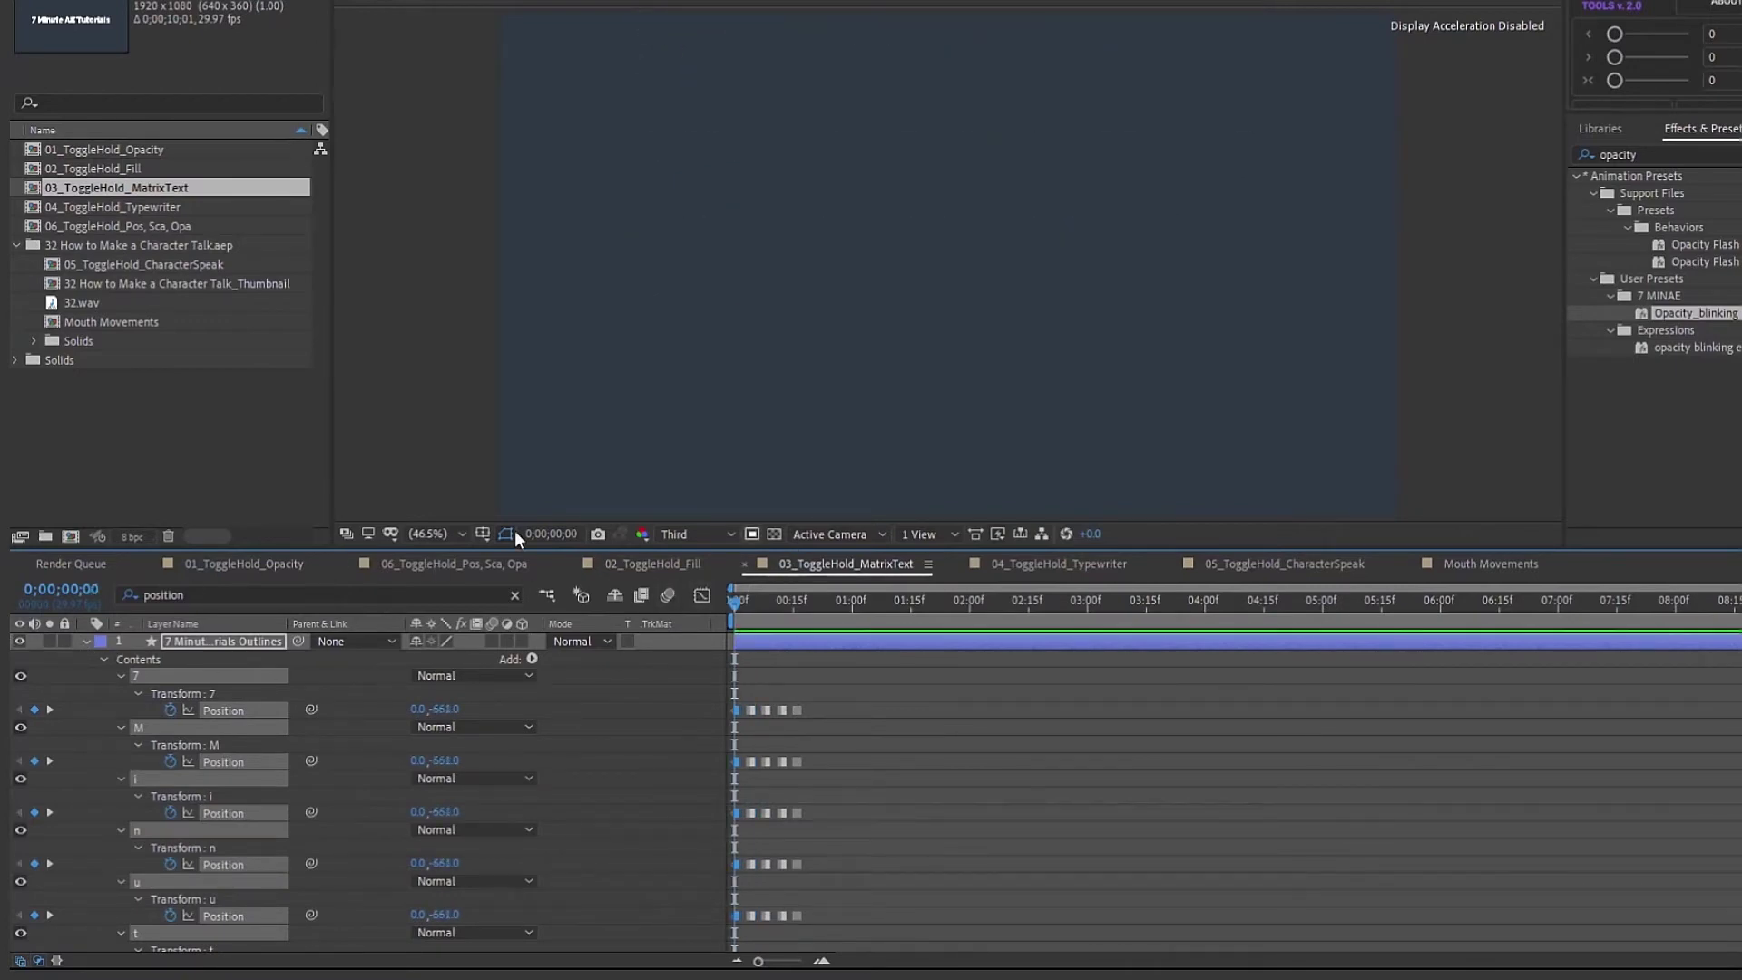
- End the work area at frame 21, preview the drop, then extend it to about one second
left_click(815, 629)
key("n")
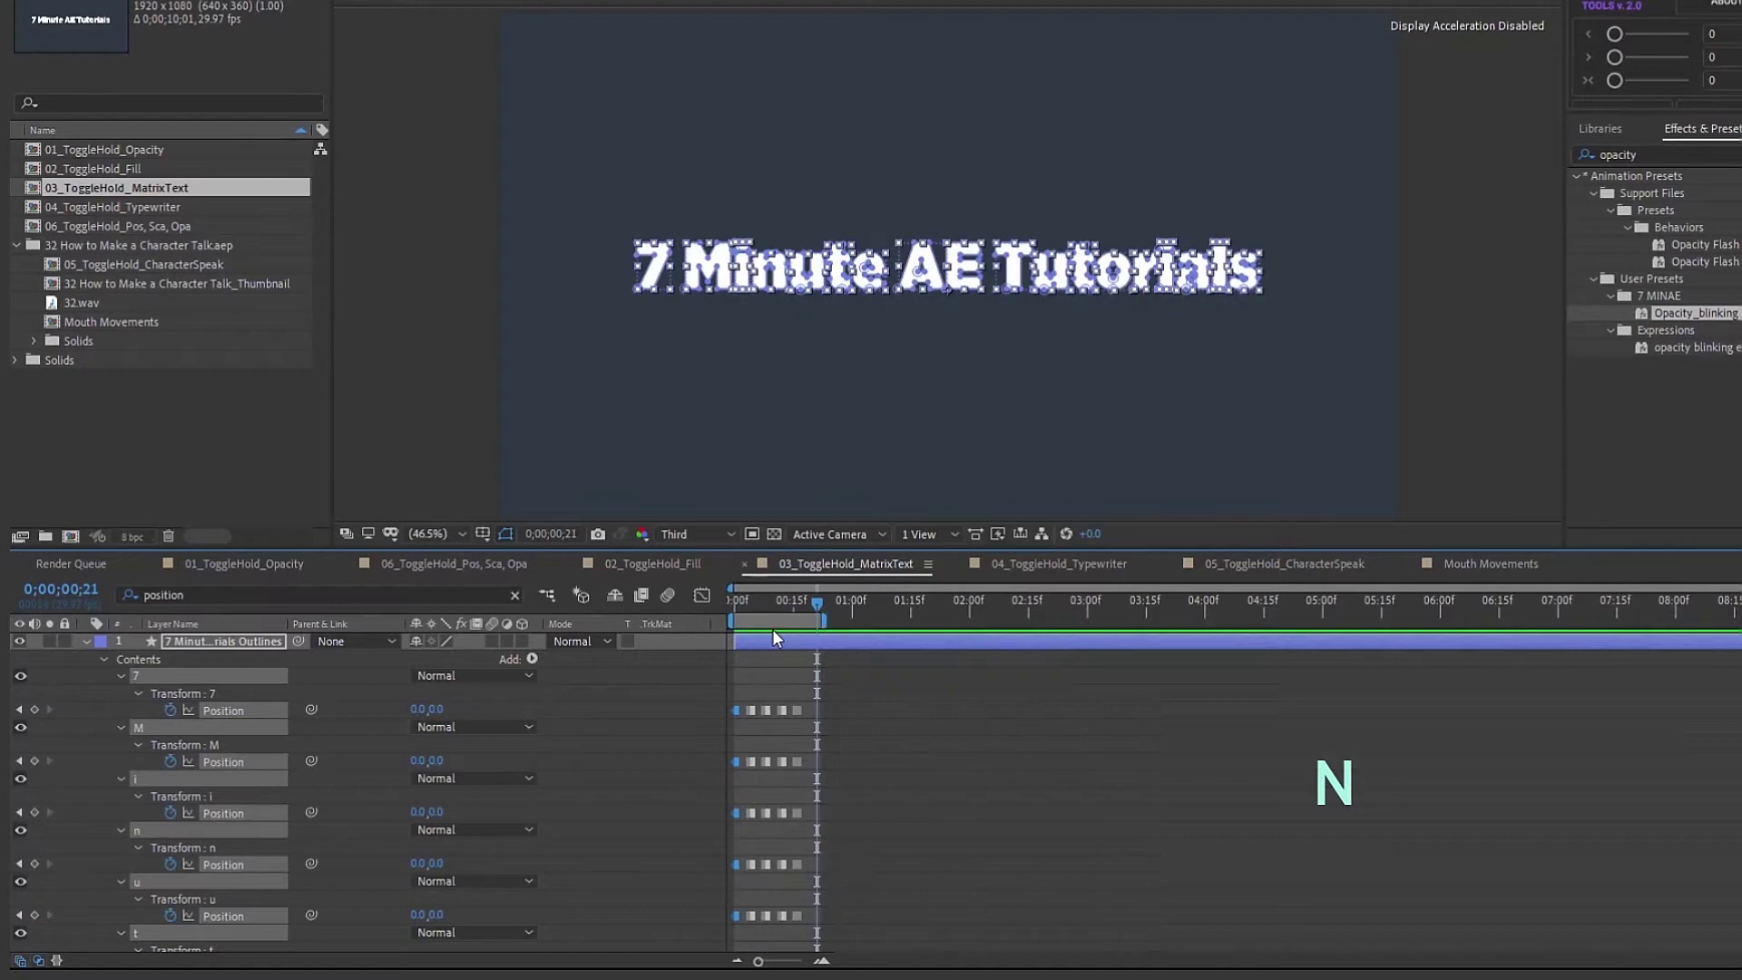
key("space")
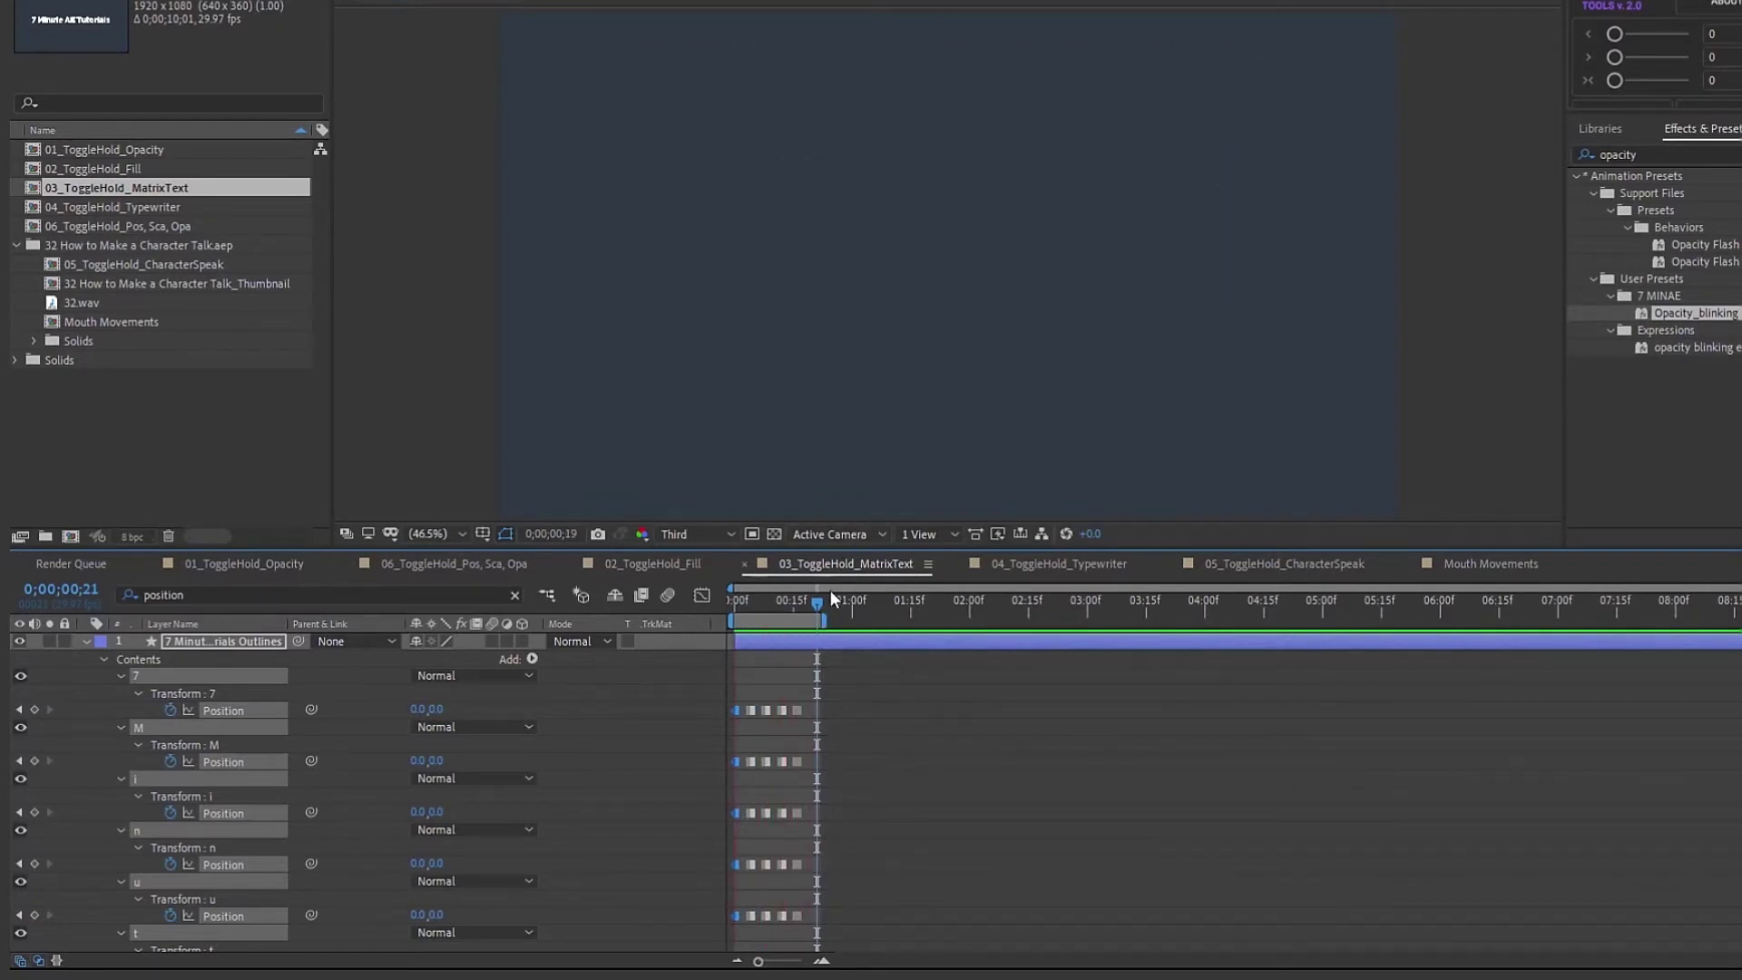
left_click_drag(823, 621, 869, 621)
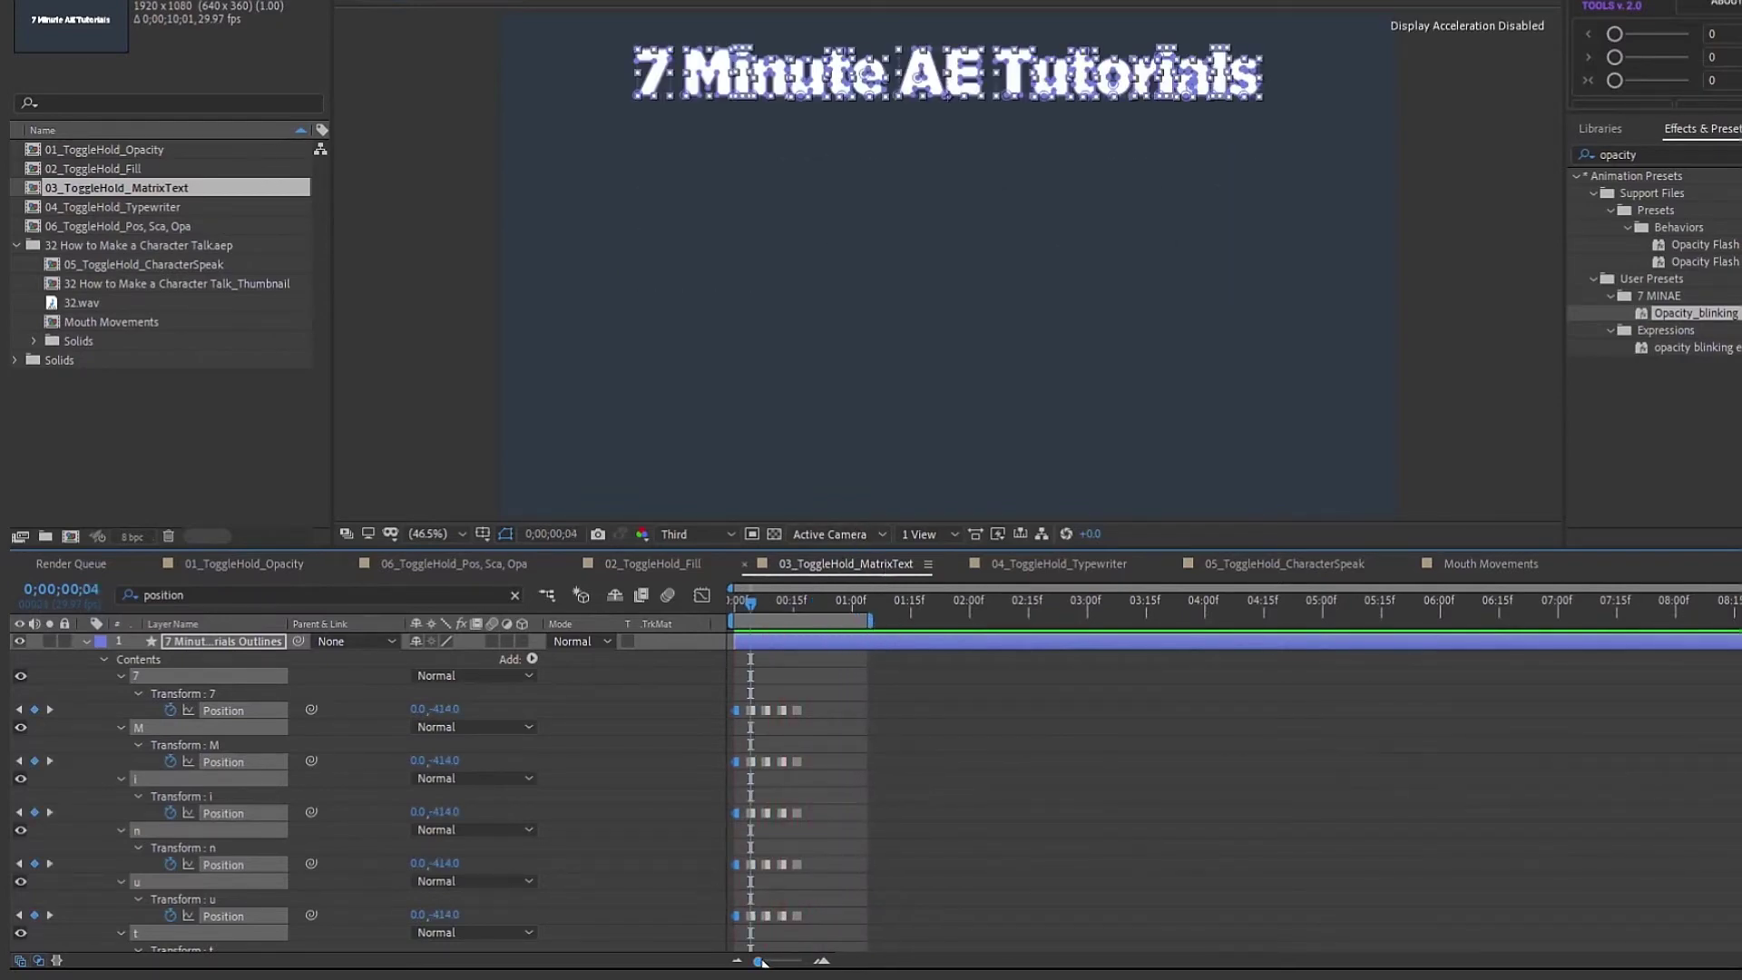
- Zoom the timeline to frames and offset the first letters' Position keyframes by varying amounts
left_click_drag(759, 962, 785, 960)
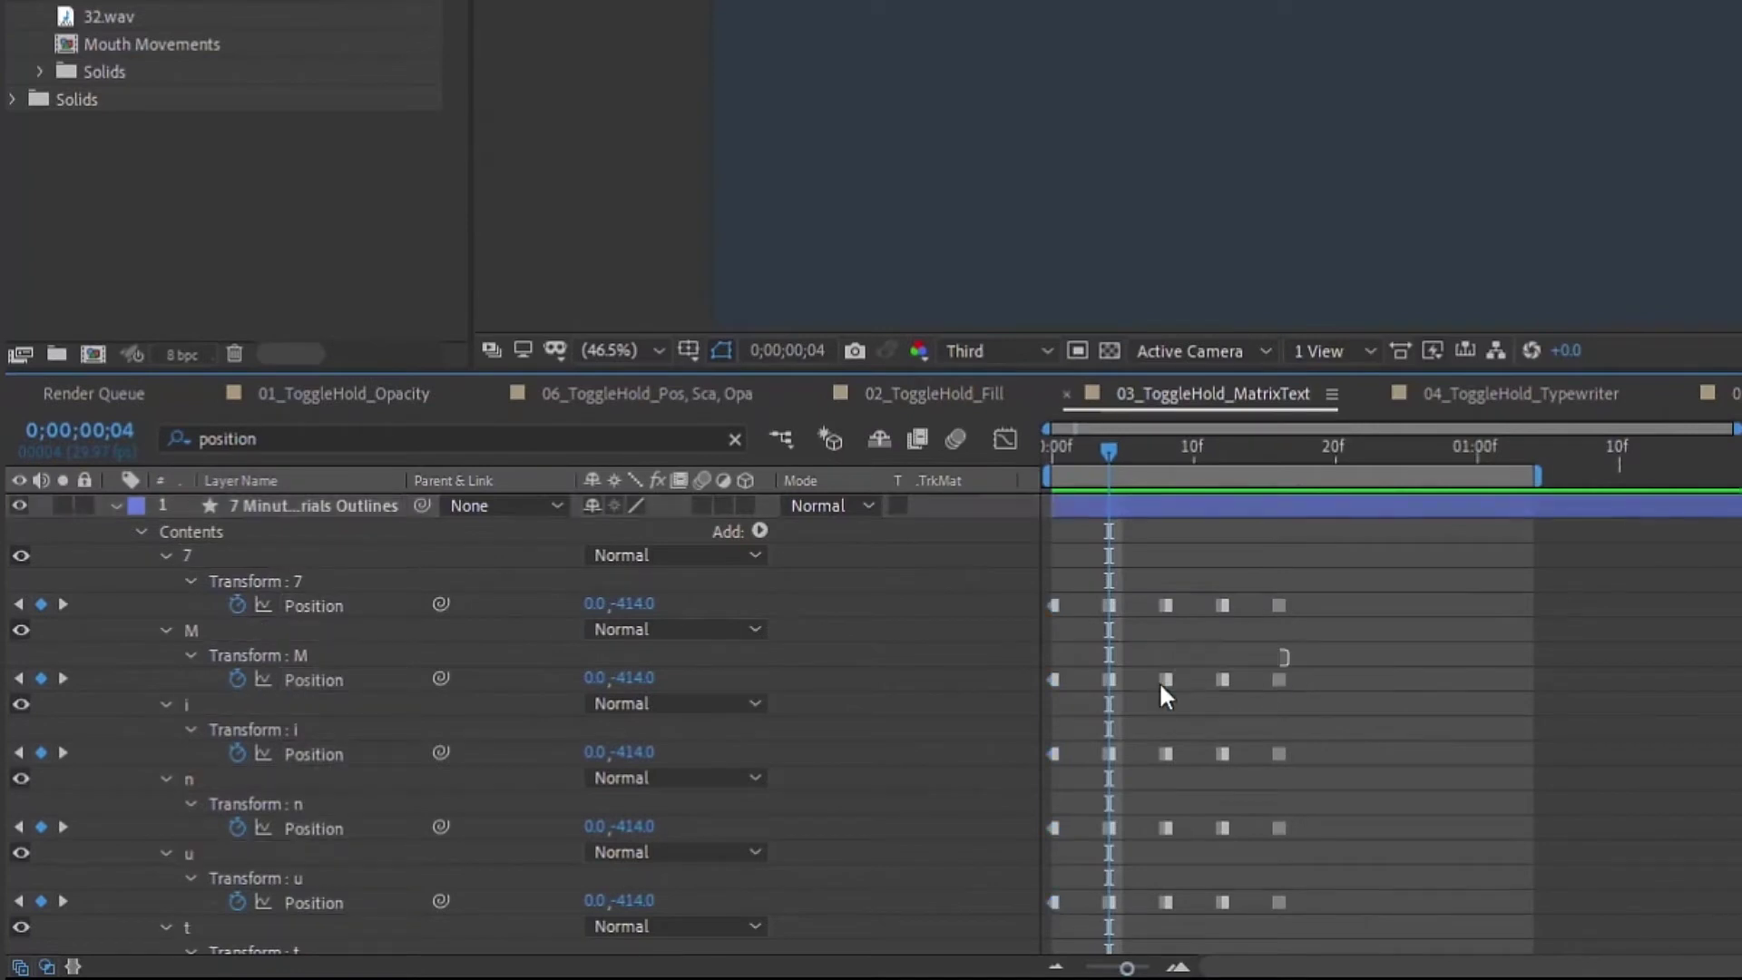
mouse_move(1158, 681)
left_mouse_down()
mouse_move(1310, 746)
mouse_move(1118, 761)
mouse_move(1053, 831)
left_mouse_up()
scroll(1321, 799, "down", 1)
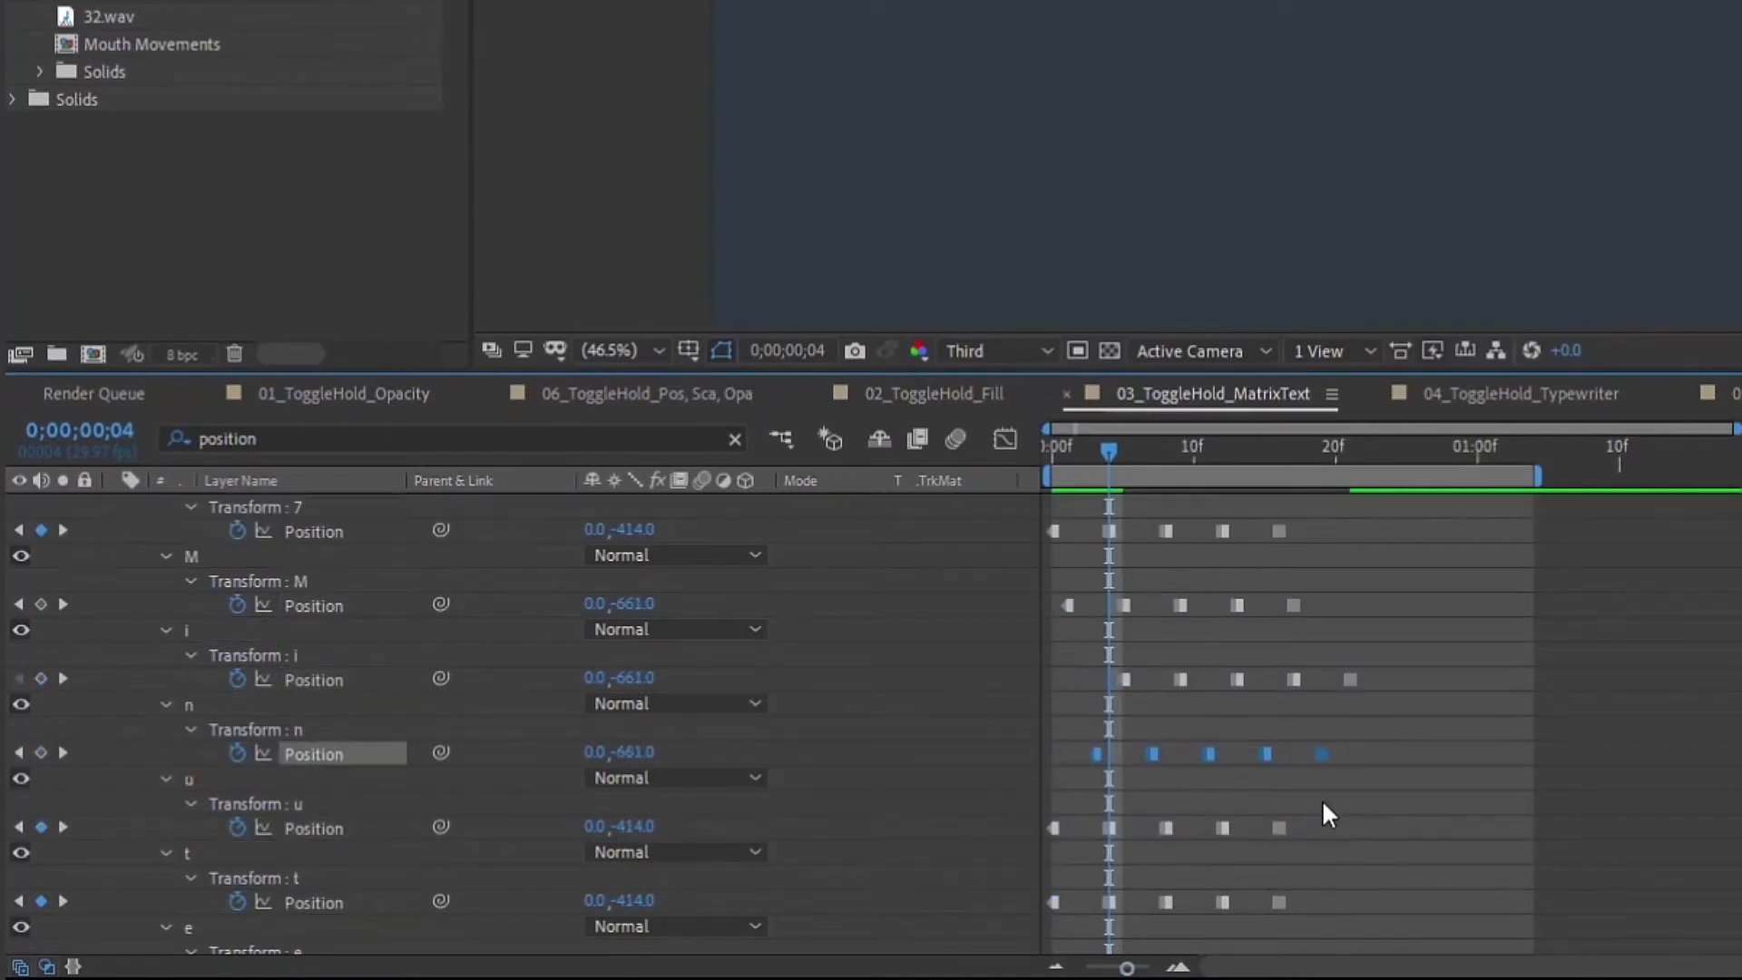
left_click_drag(1321, 798, 1043, 839)
left_click_drag(1052, 829, 1076, 829)
scroll(1076, 825, "down", 2)
left_click_drag(1323, 740, 1017, 766)
left_click_drag(1202, 754, 1302, 754)
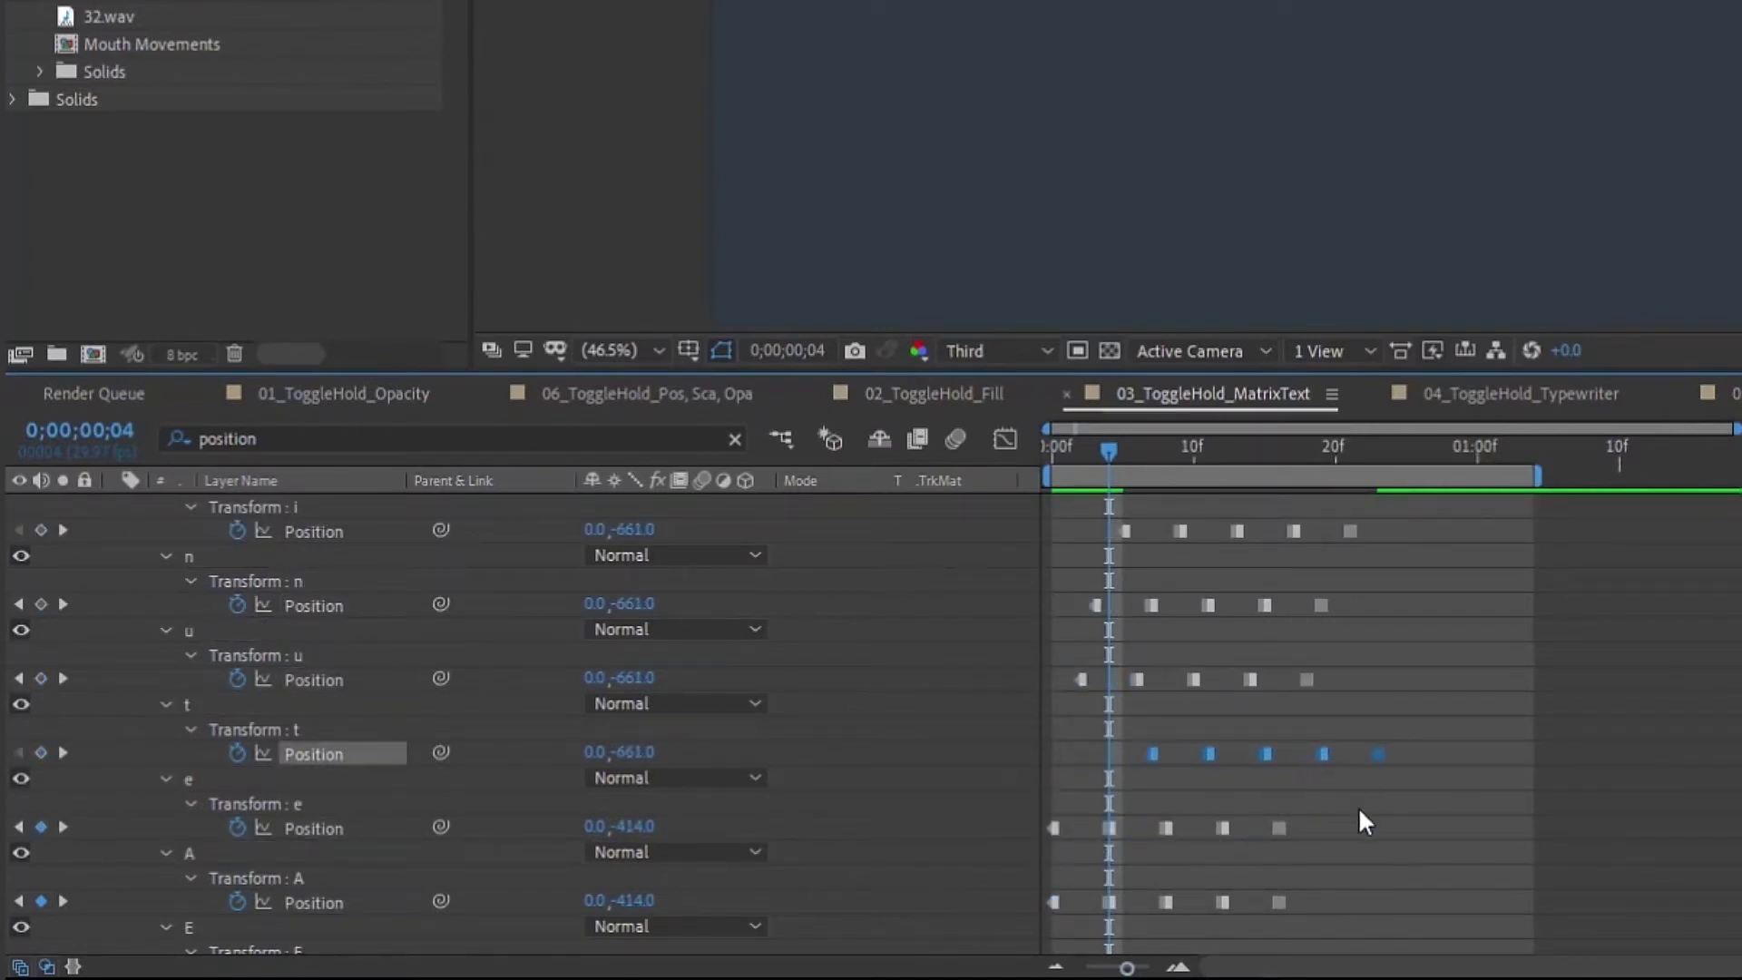
left_click_drag(1359, 809, 1045, 840)
left_click_drag(1053, 828, 1081, 828)
scroll(1071, 828, "down", 4)
mouse_move(1171, 604)
left_mouse_down()
mouse_move(1269, 605)
mouse_move(1051, 688)
left_mouse_up()
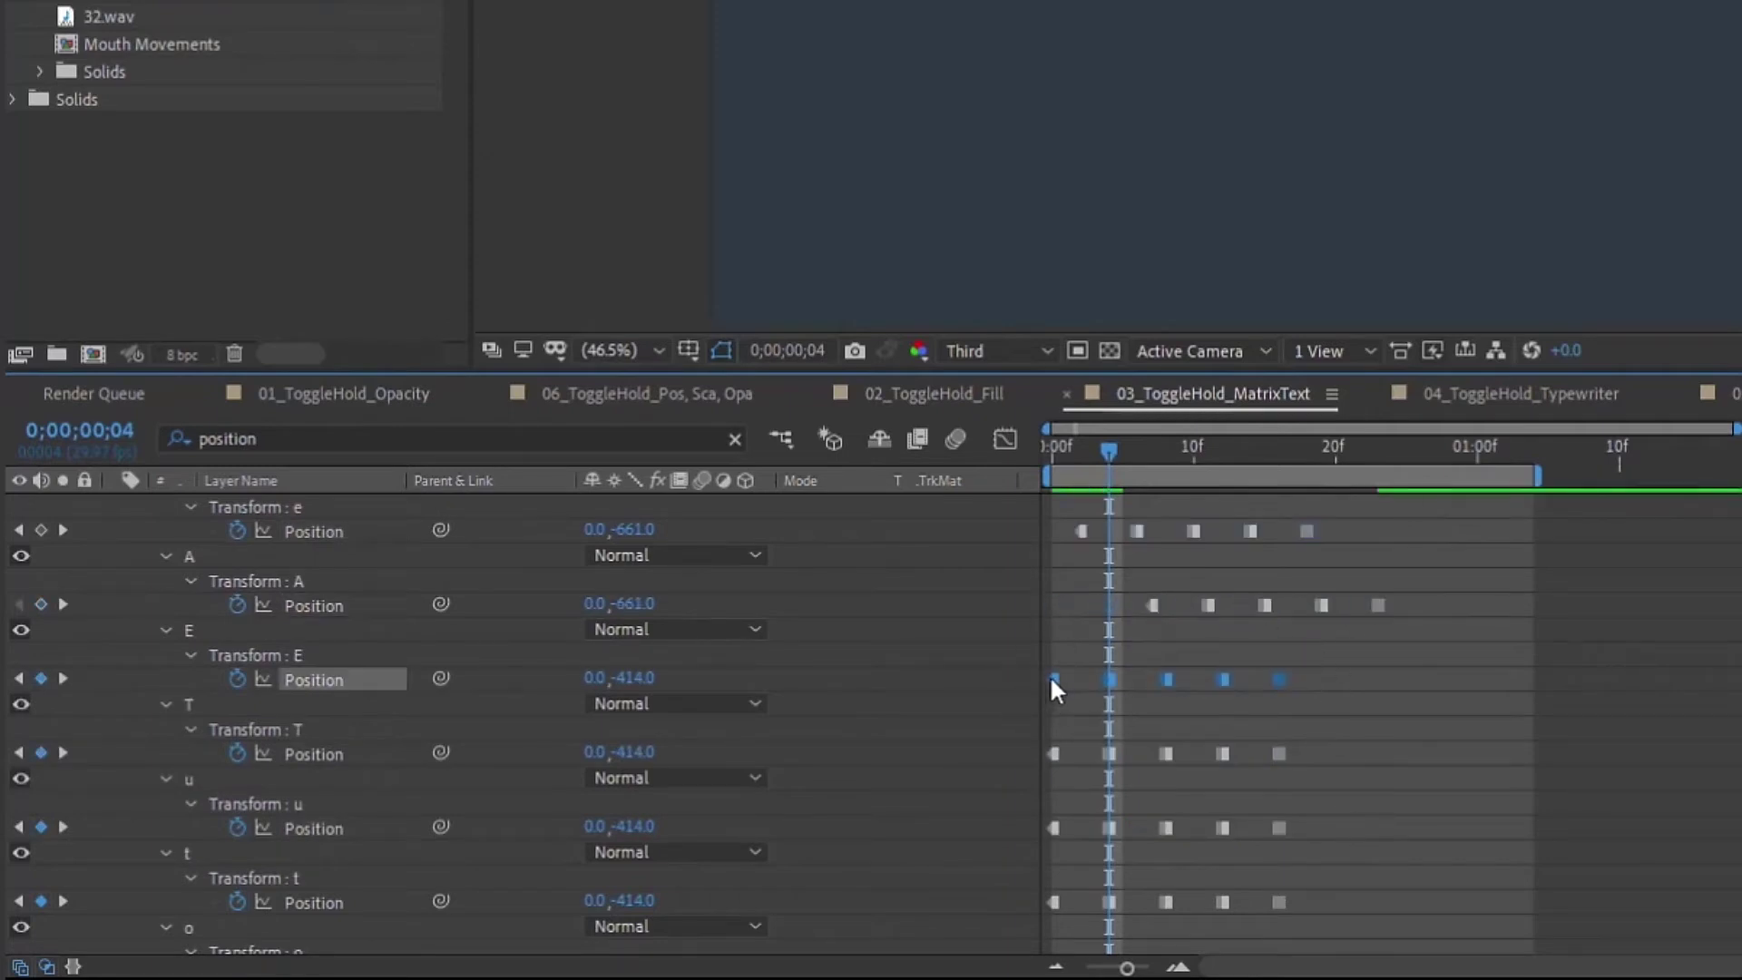
left_click_drag(1344, 735, 1027, 776)
left_click_drag(1166, 754, 1265, 754)
left_click_drag(1341, 806, 1044, 842)
left_click_drag(1053, 829, 1080, 828)
scroll(1079, 822, "down", 3)
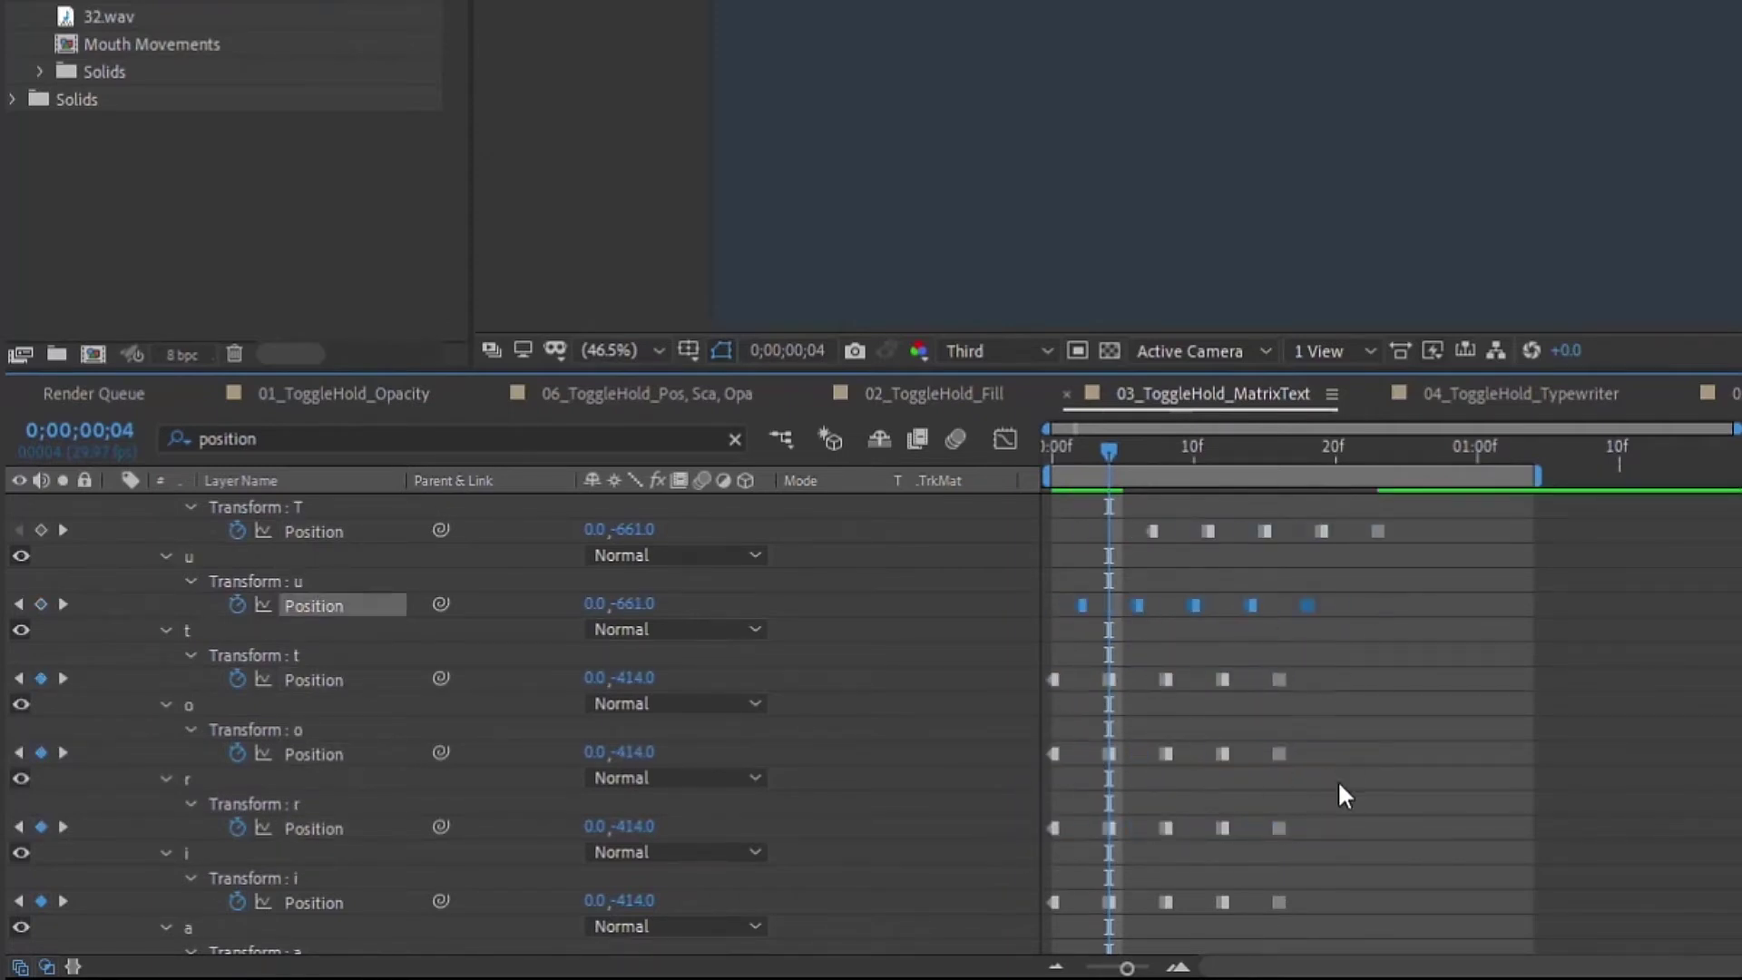
- Stagger the remaining letters' keyframes, including t, o, r and l, then open 04_ToggleHold_Typewriter
mouse_move(1333, 655)
left_mouse_down()
mouse_move(1060, 675)
mouse_move(1167, 678)
left_mouse_up()
left_click_drag(1053, 754, 1096, 754)
left_click_drag(1334, 808, 1043, 840)
left_click_drag(1054, 827, 1156, 825)
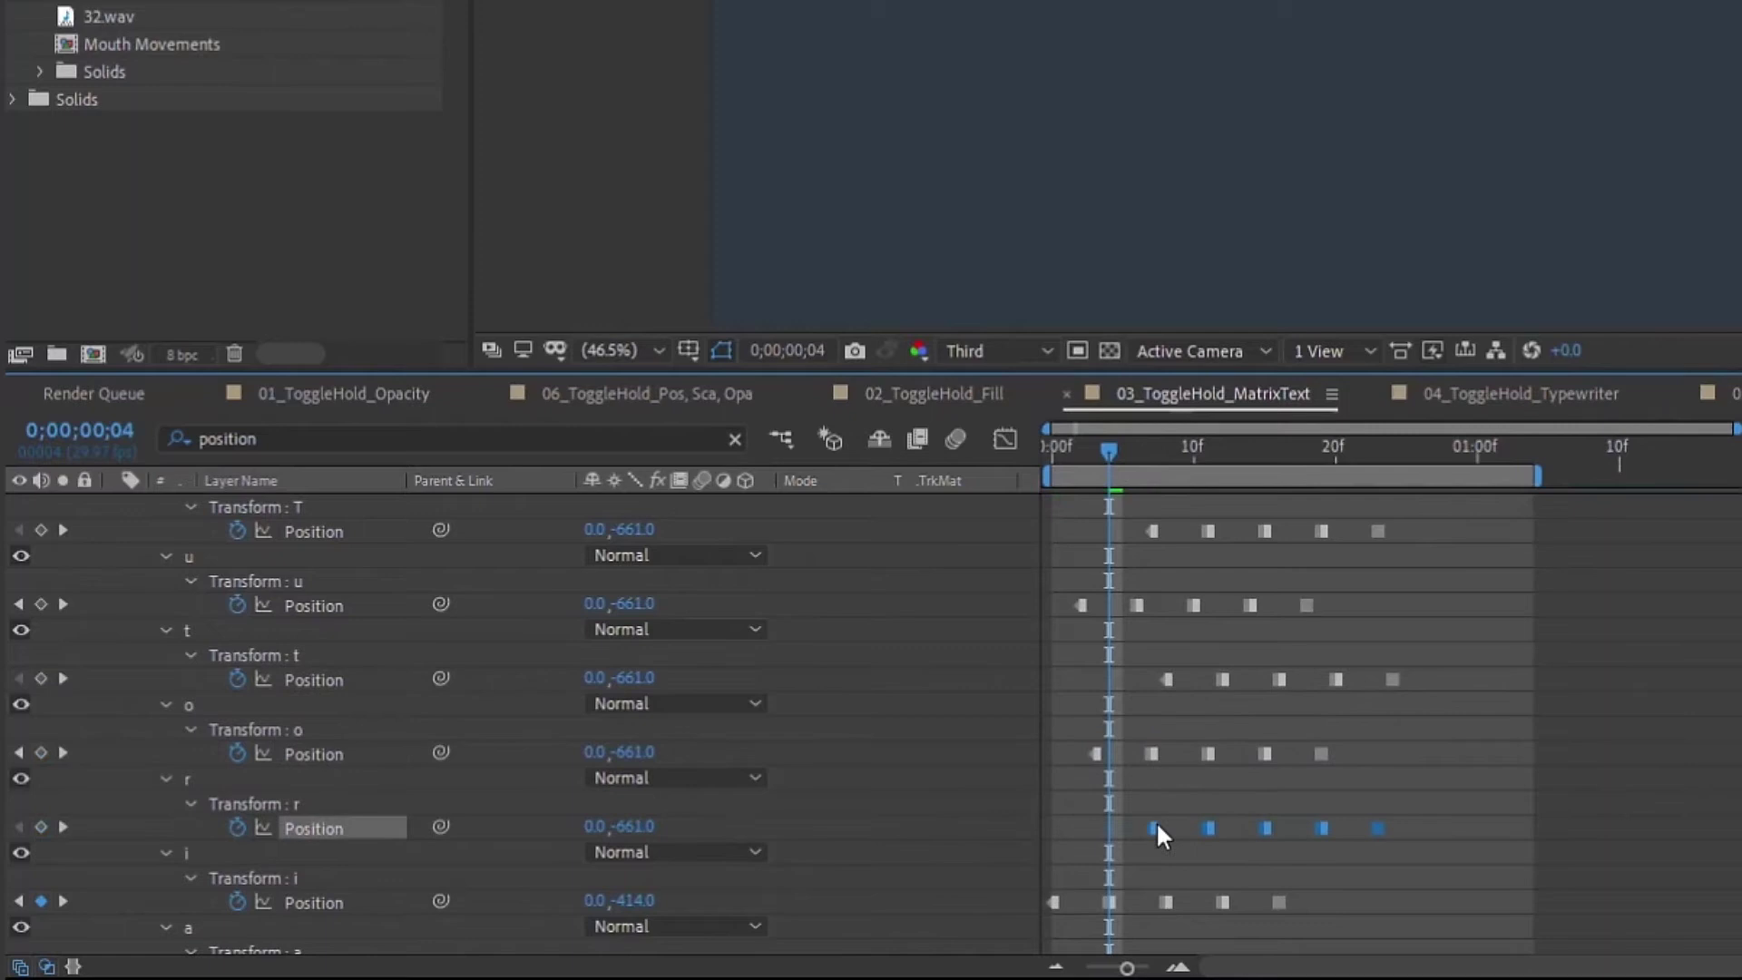
scroll(1162, 817, "down", 3)
left_click_drag(1332, 666, 1053, 690)
left_click_drag(1052, 679, 1082, 679)
mouse_move(1331, 724)
left_mouse_down()
mouse_move(1058, 760)
mouse_move(1154, 753)
mouse_move(1053, 776)
mouse_move(1166, 766)
left_mouse_up()
scroll(1325, 739, "down", 1)
mouse_move(1298, 797)
left_mouse_down()
mouse_move(1045, 842)
mouse_move(1211, 842)
left_mouse_up()
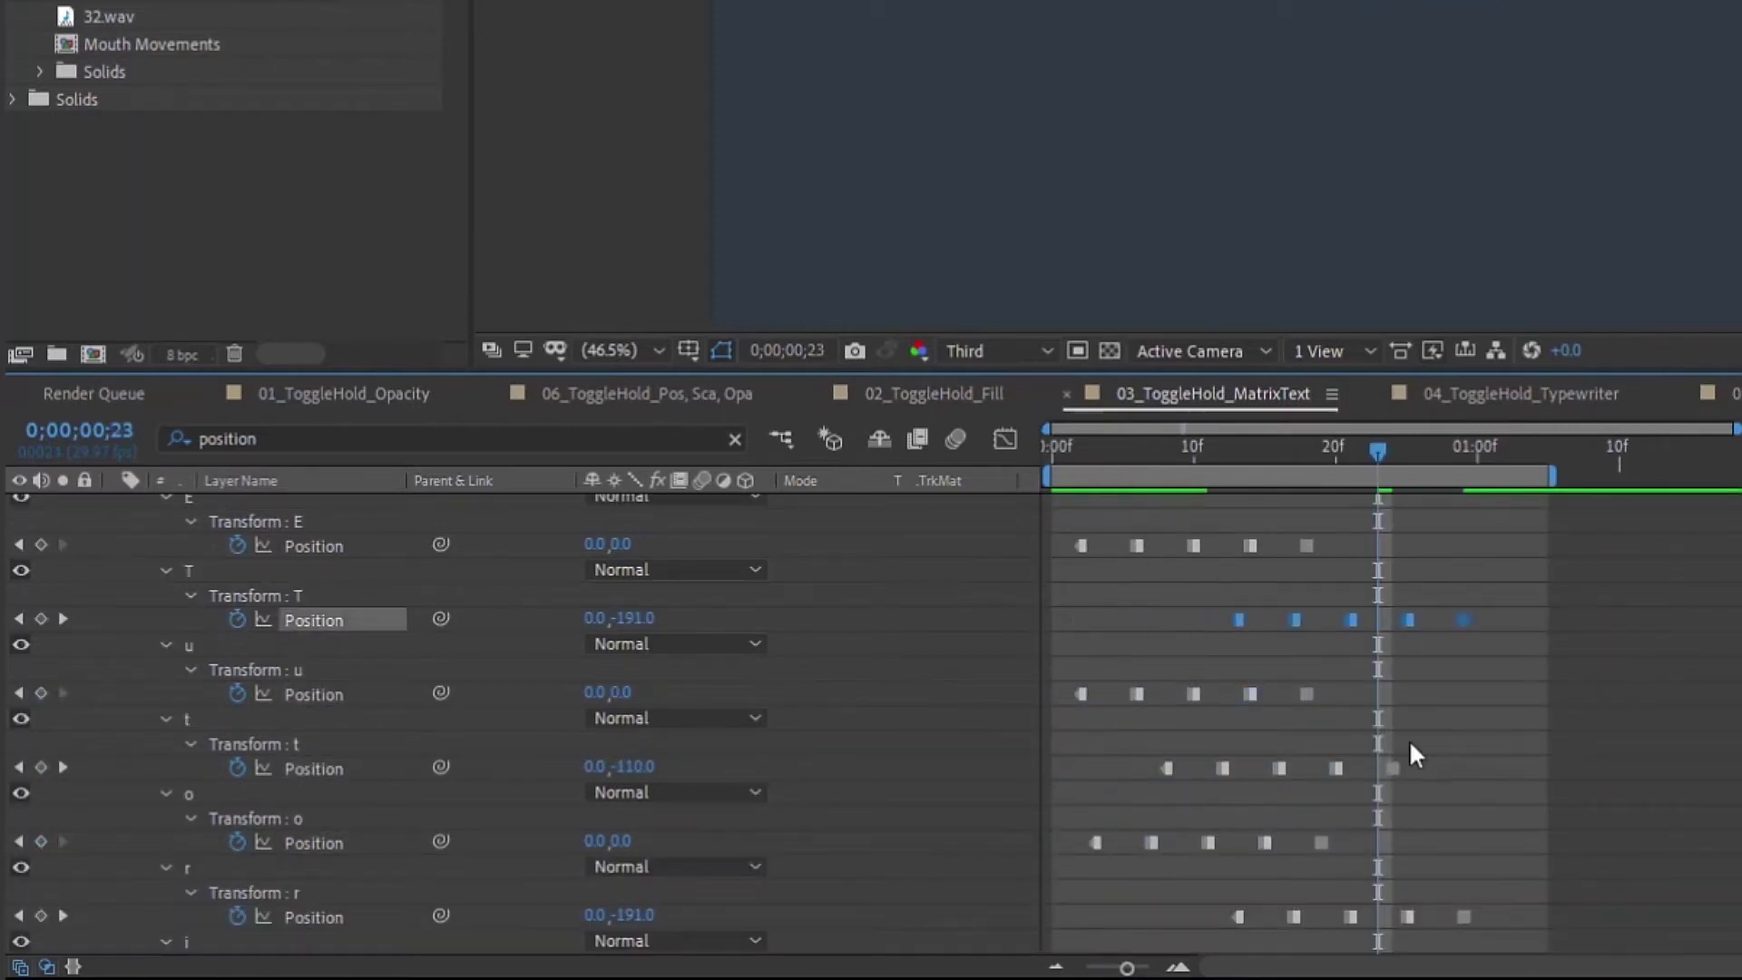
mouse_move(1409, 738)
left_mouse_down()
mouse_move(1052, 776)
mouse_move(1209, 767)
left_mouse_up()
mouse_move(1377, 670)
left_mouse_down()
mouse_move(1179, 689)
mouse_move(1261, 694)
left_mouse_up()
scroll(1062, 717, "up", 10)
left_click_drag(1488, 594, 1261, 626)
scroll(1180, 626, "up", 1)
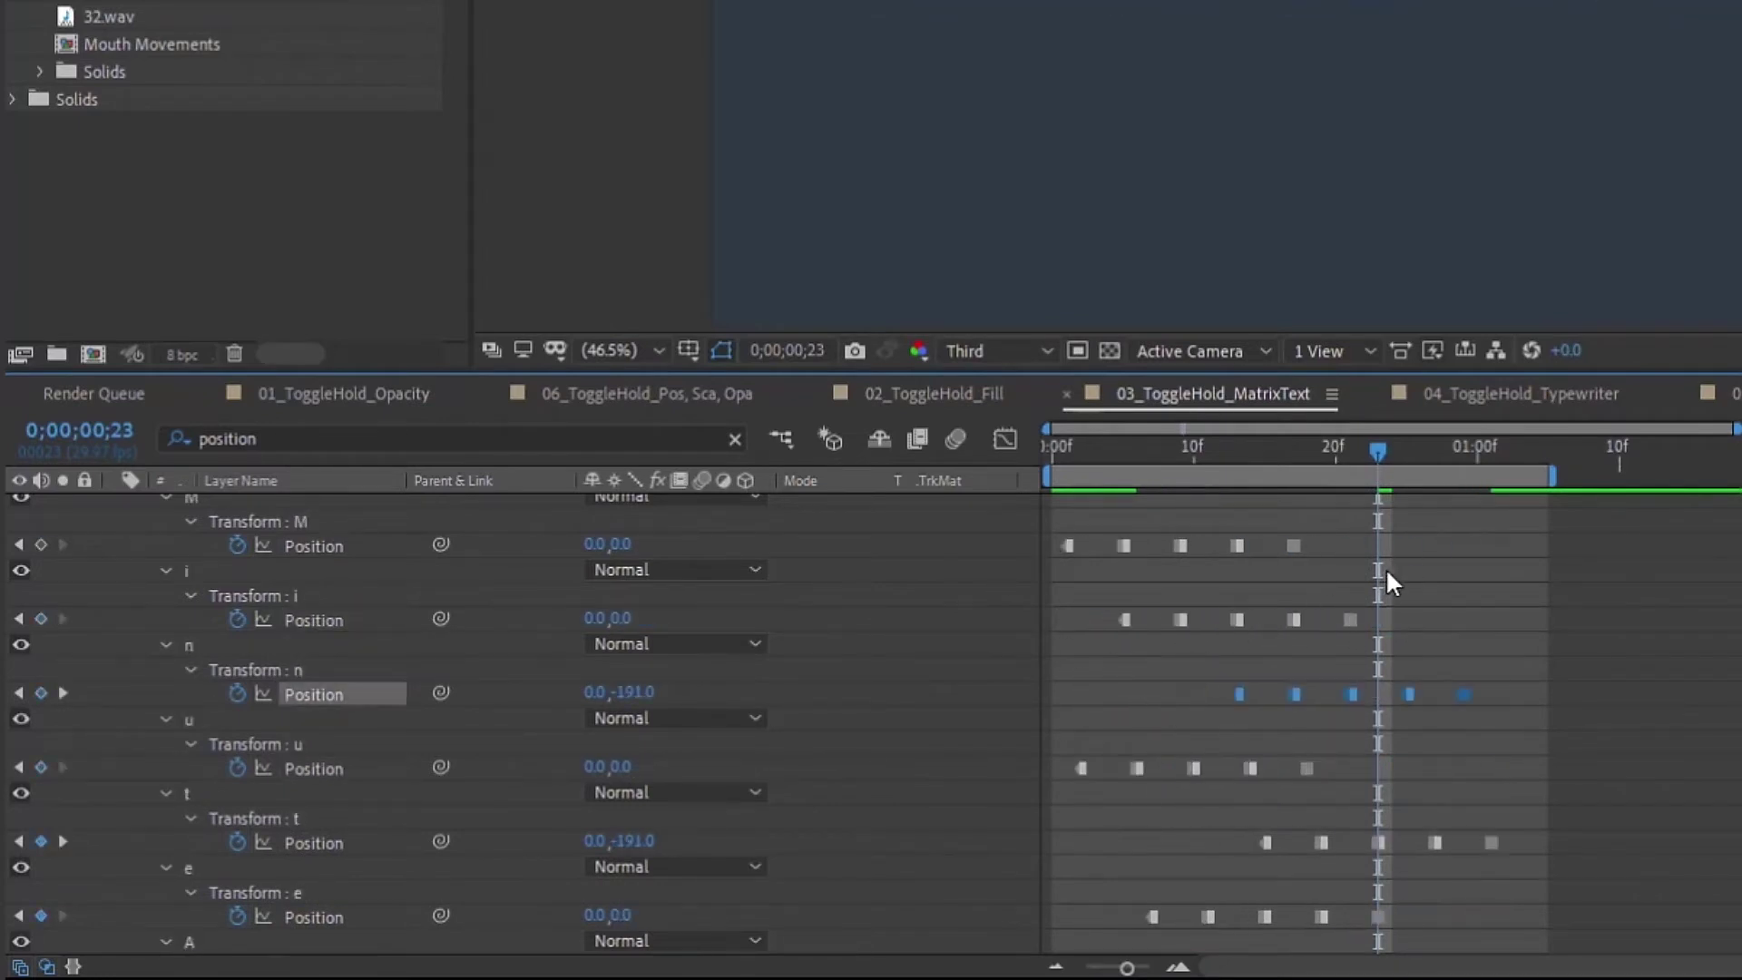
scroll(1386, 568, "up", 3)
left_click(313, 606)
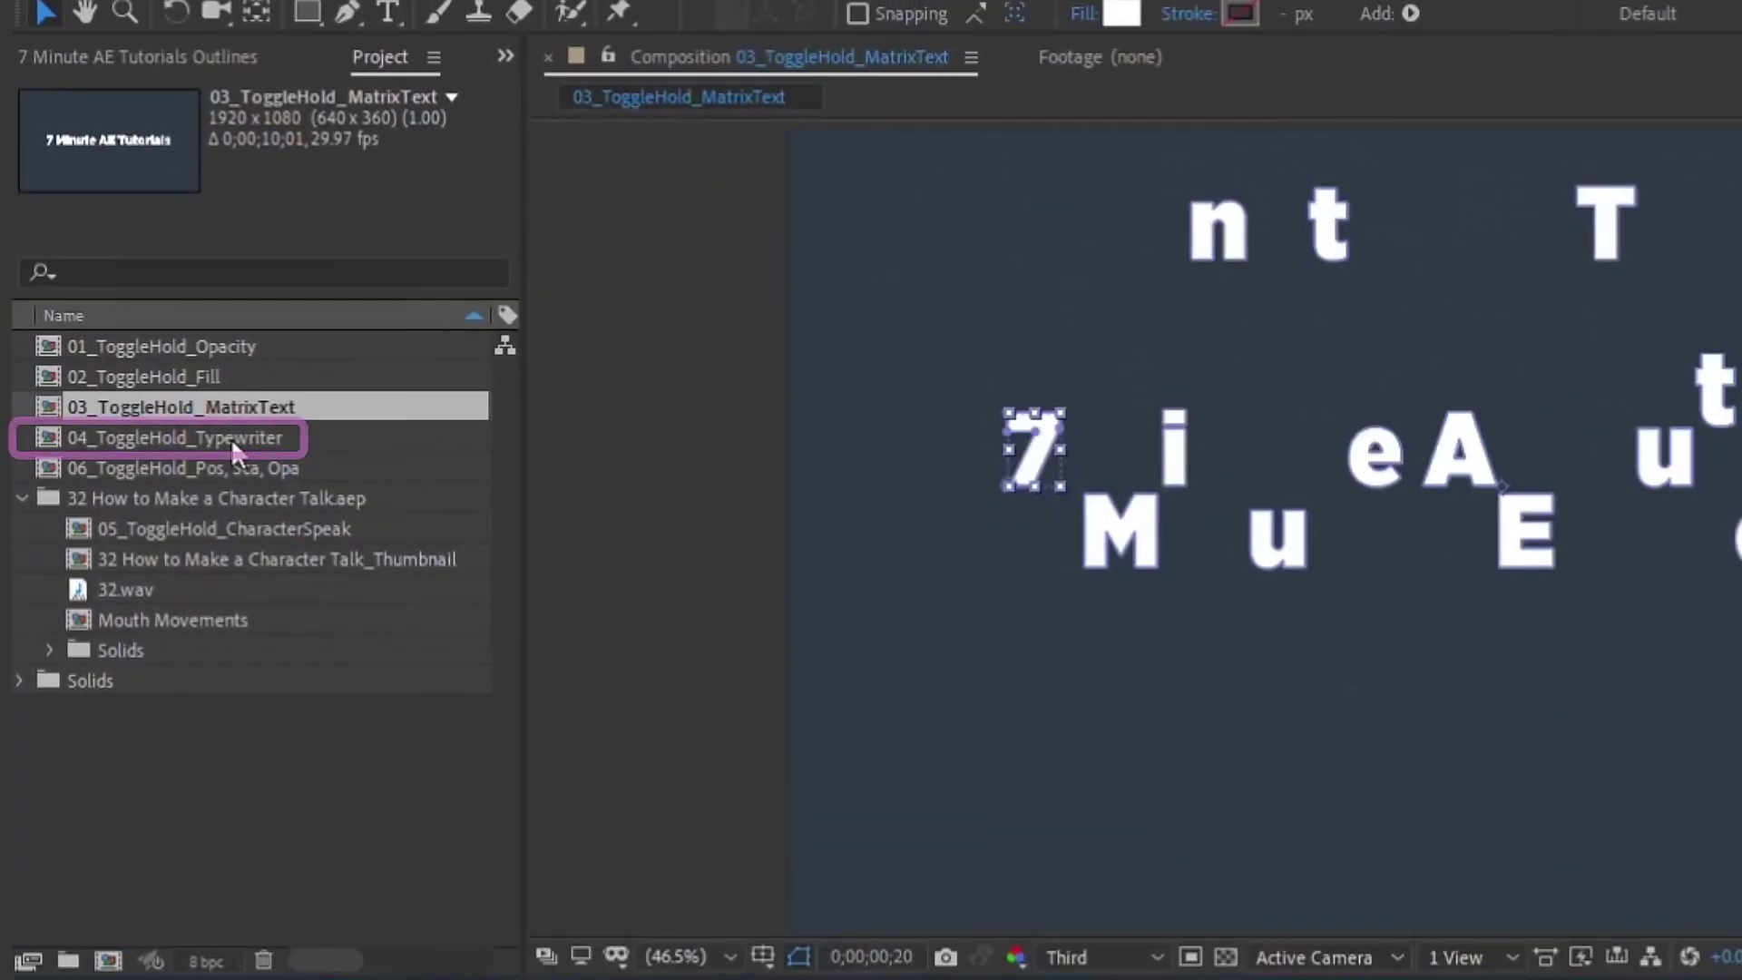
double_click(213, 385)
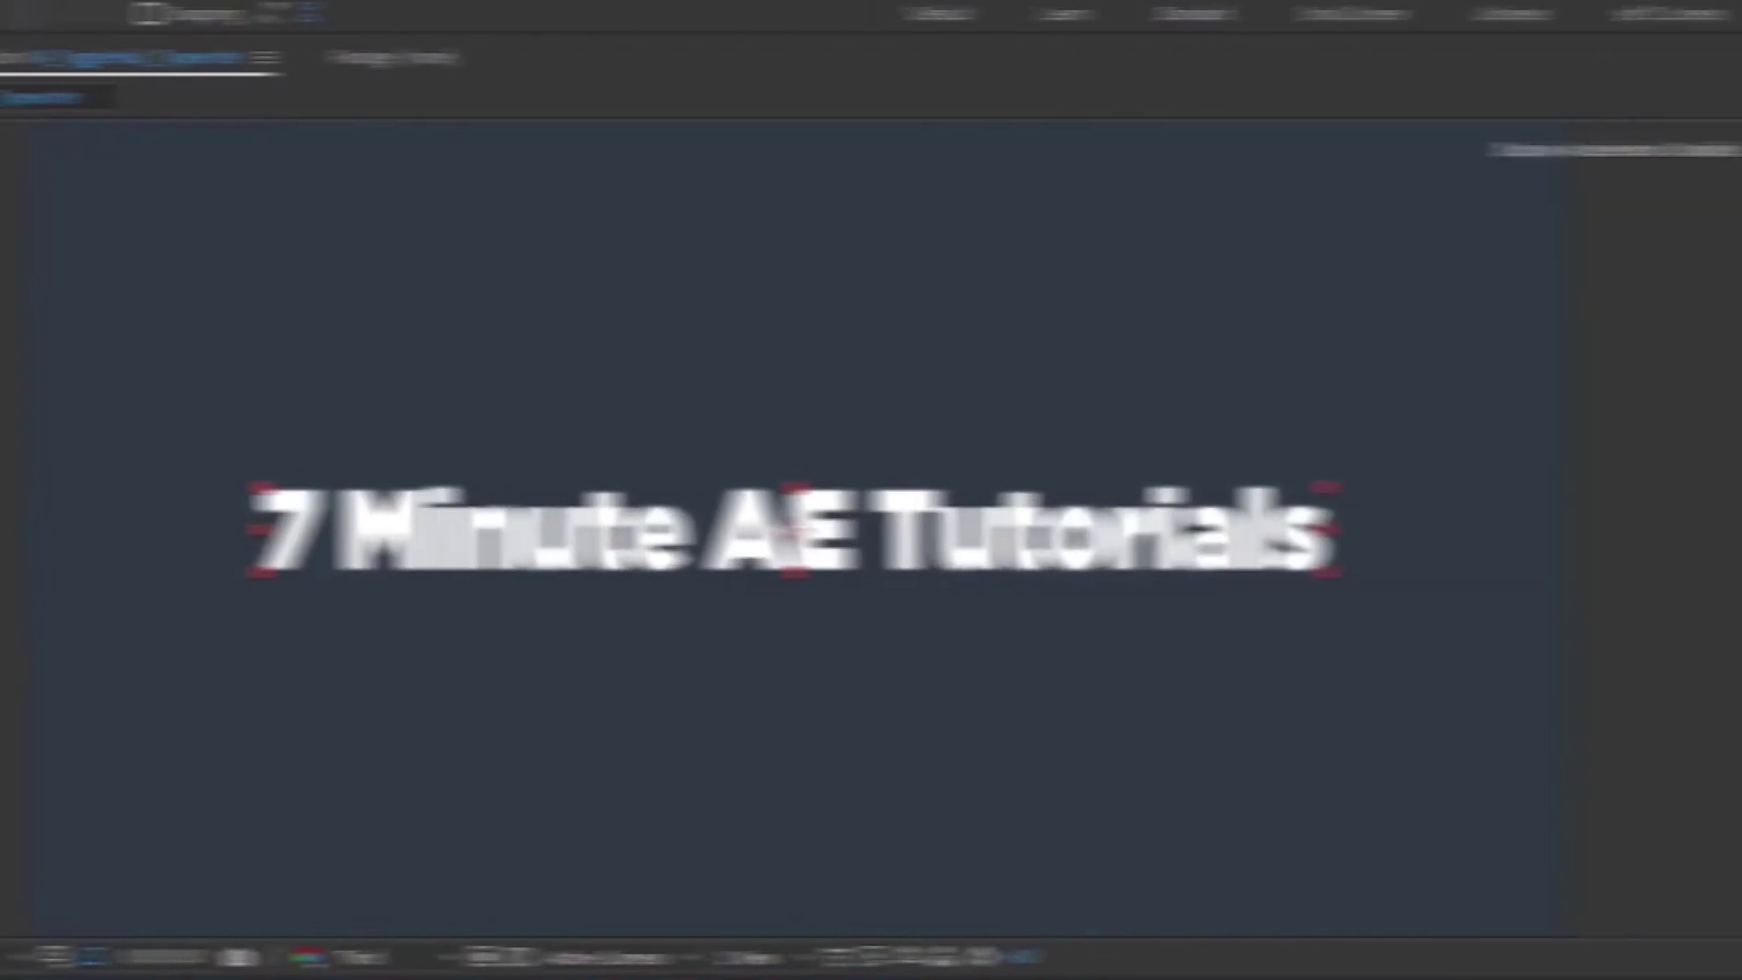
- Apply the Typewriter preset to the title and preview its keyframed Start type-on
type("type")
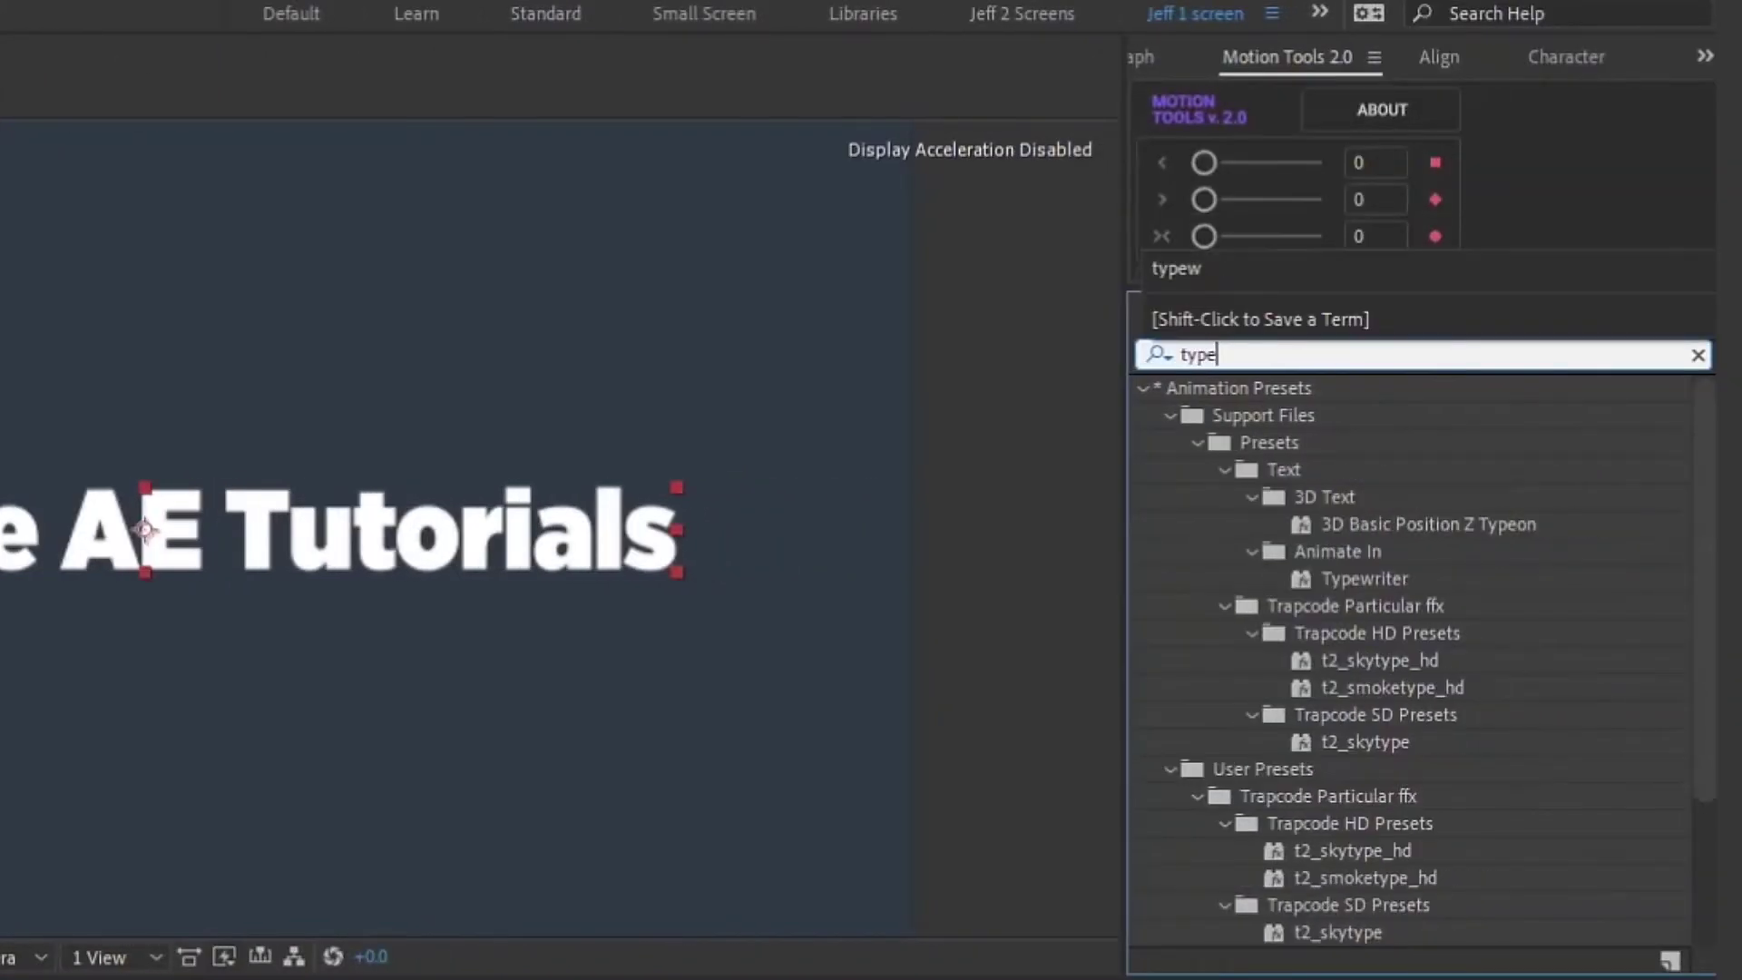
type("wr")
double_click(1364, 525)
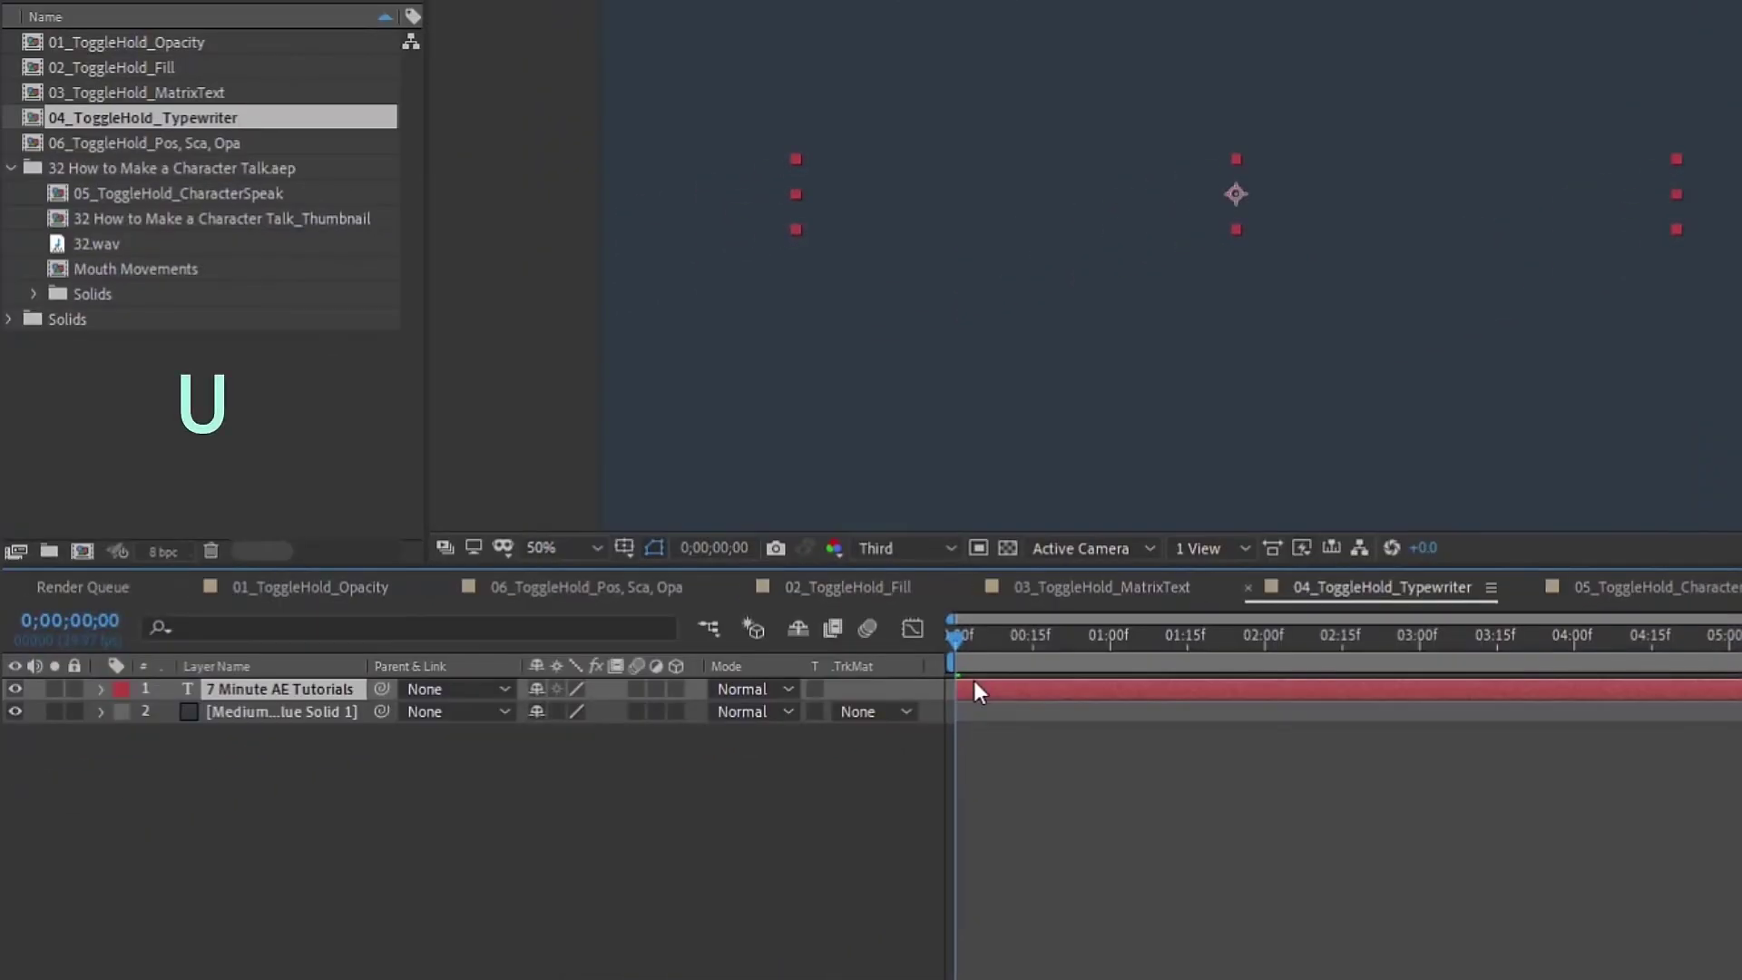
key("u")
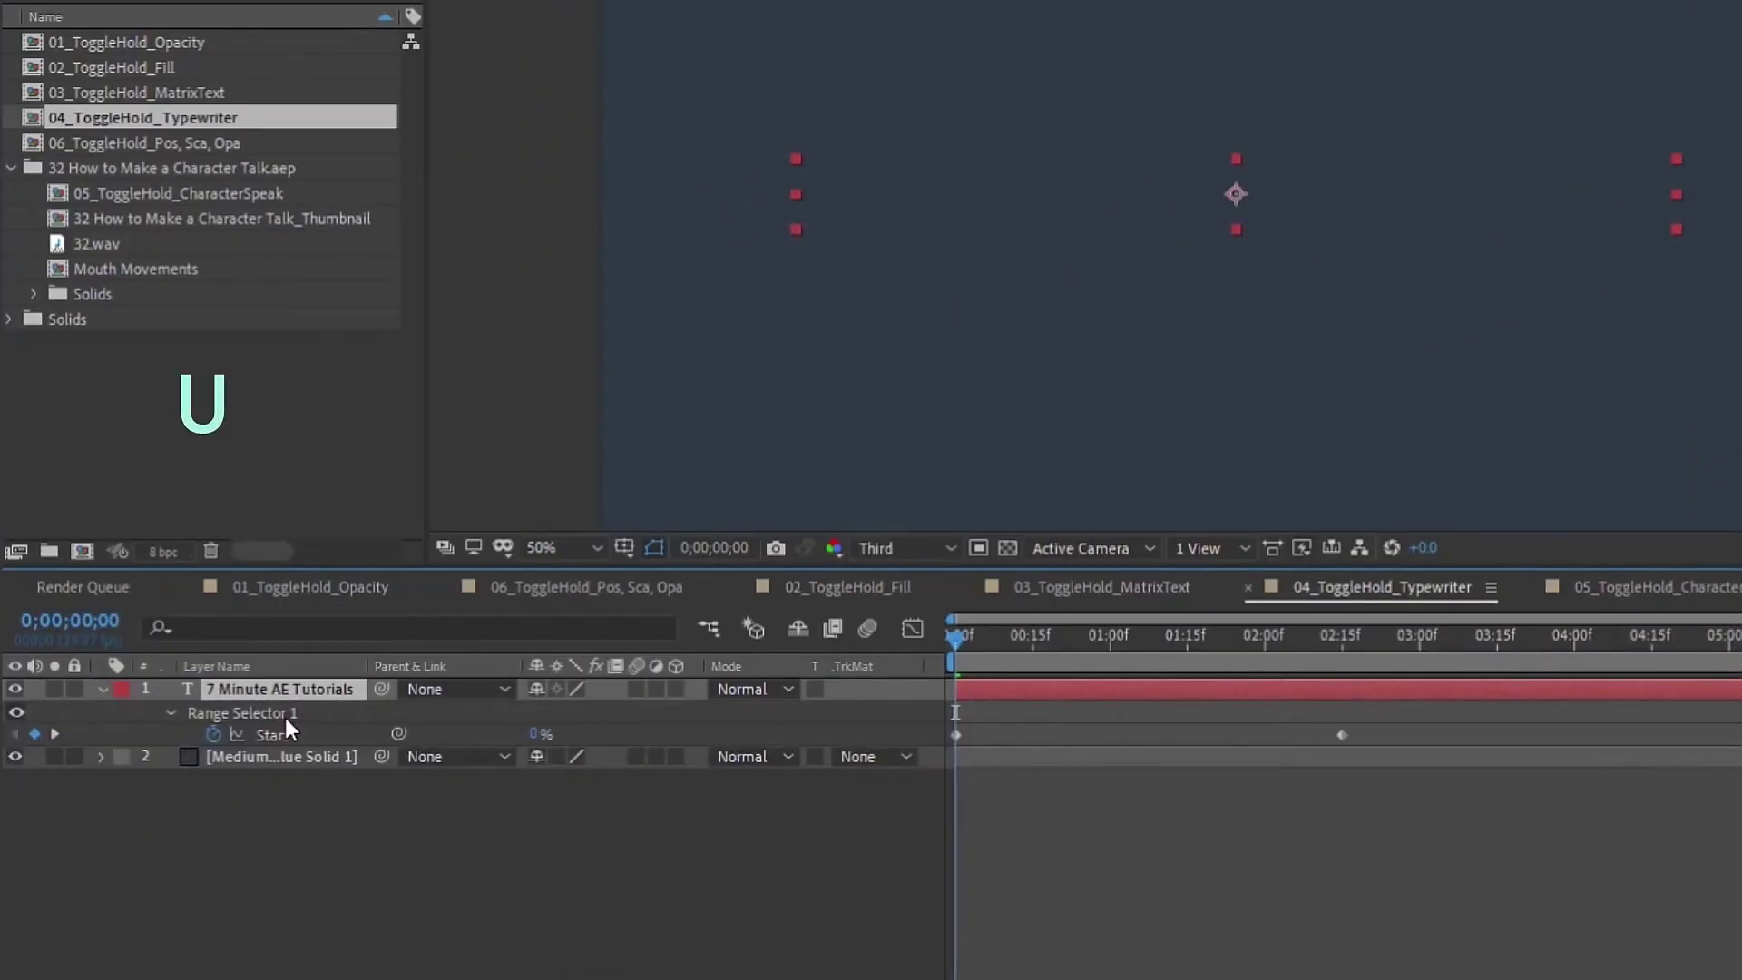
key("space")
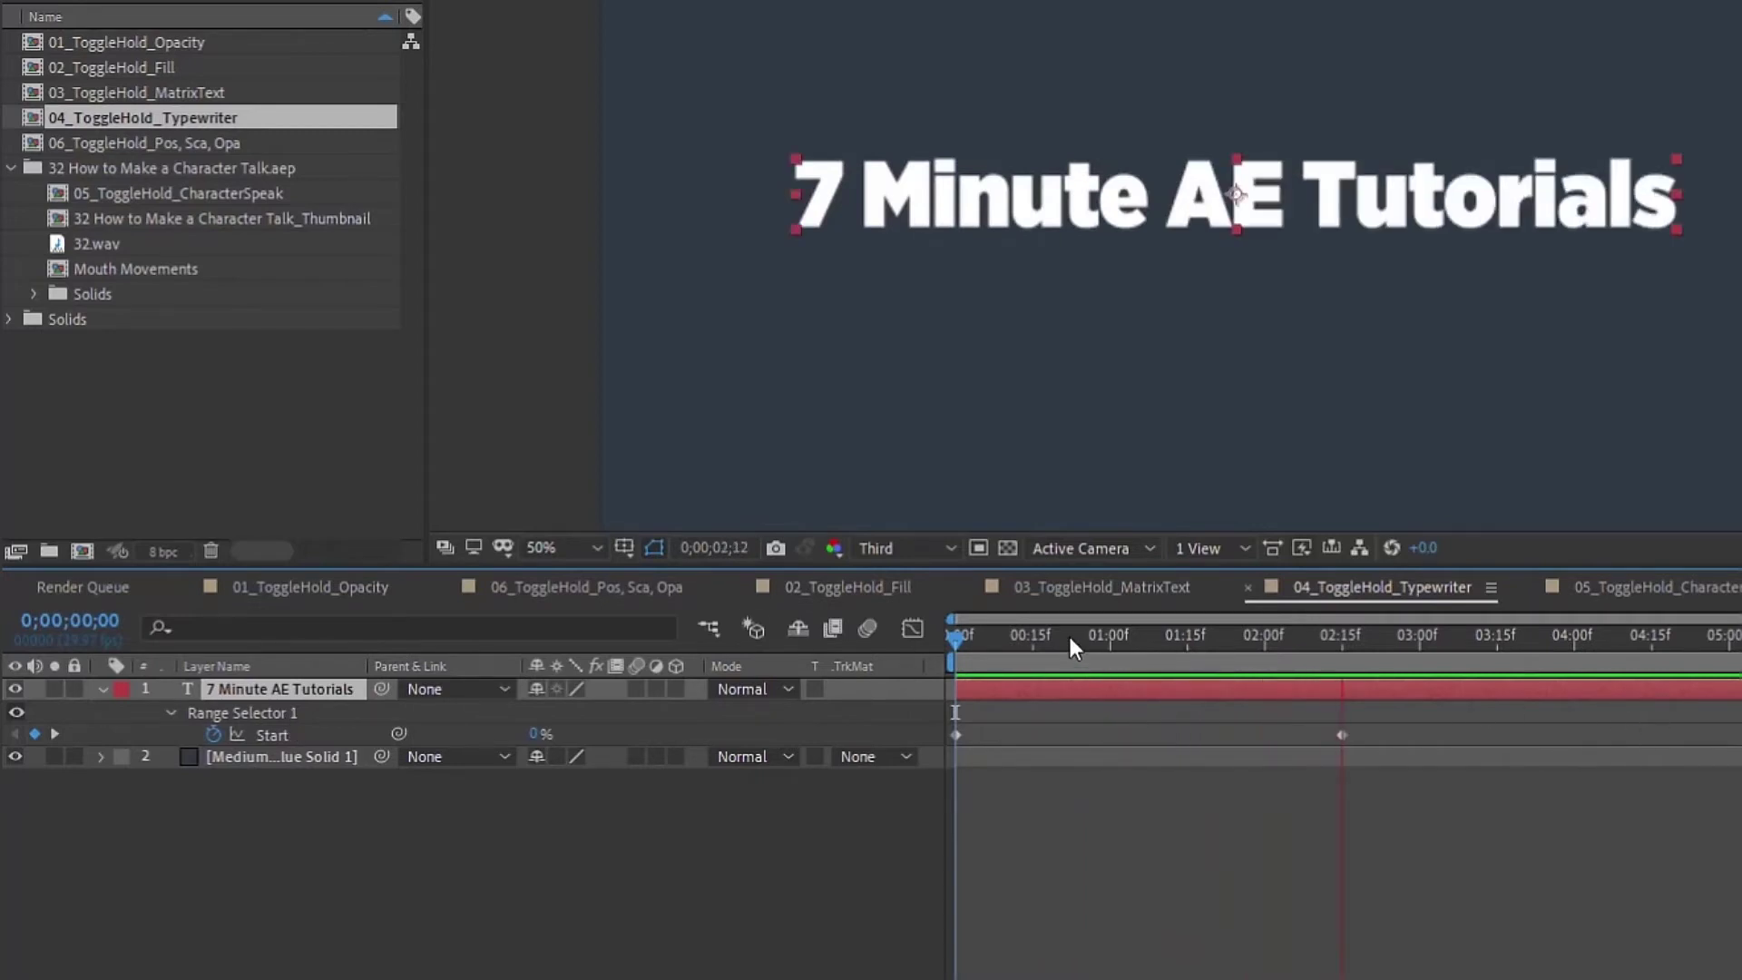
key("space")
left_click(170, 713)
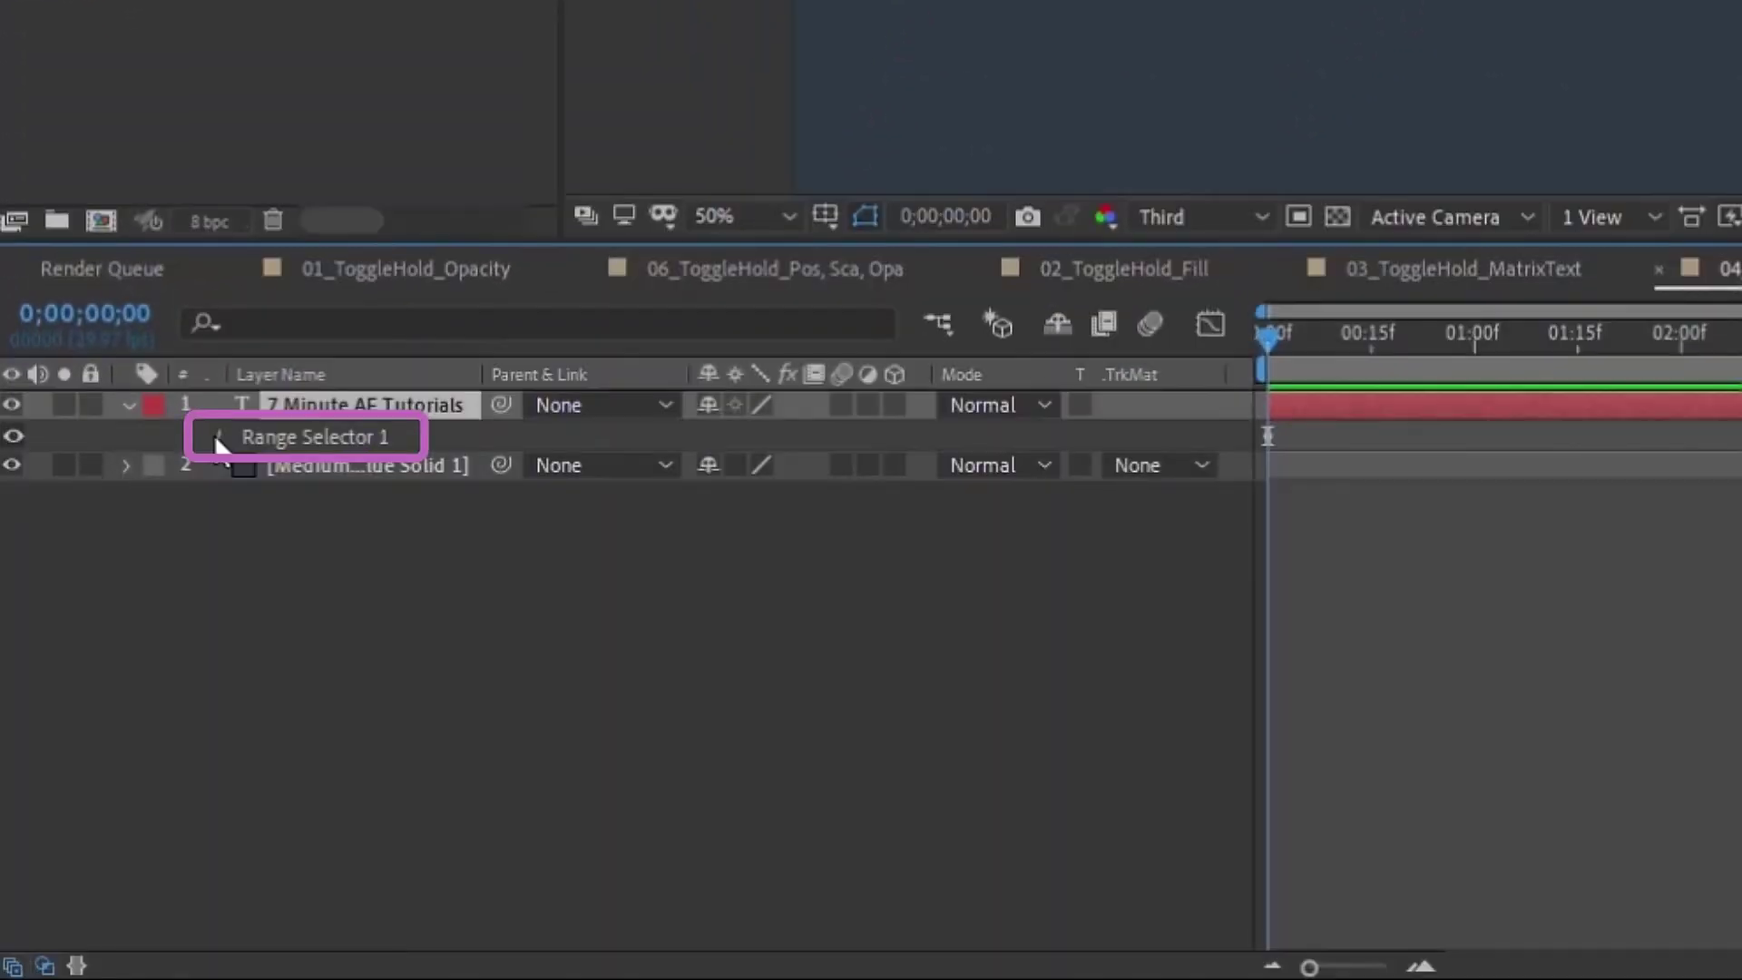
- Make Range Selector 1 advance by words and remove the existing Start keyframes
left_click(216, 436)
left_click(245, 557)
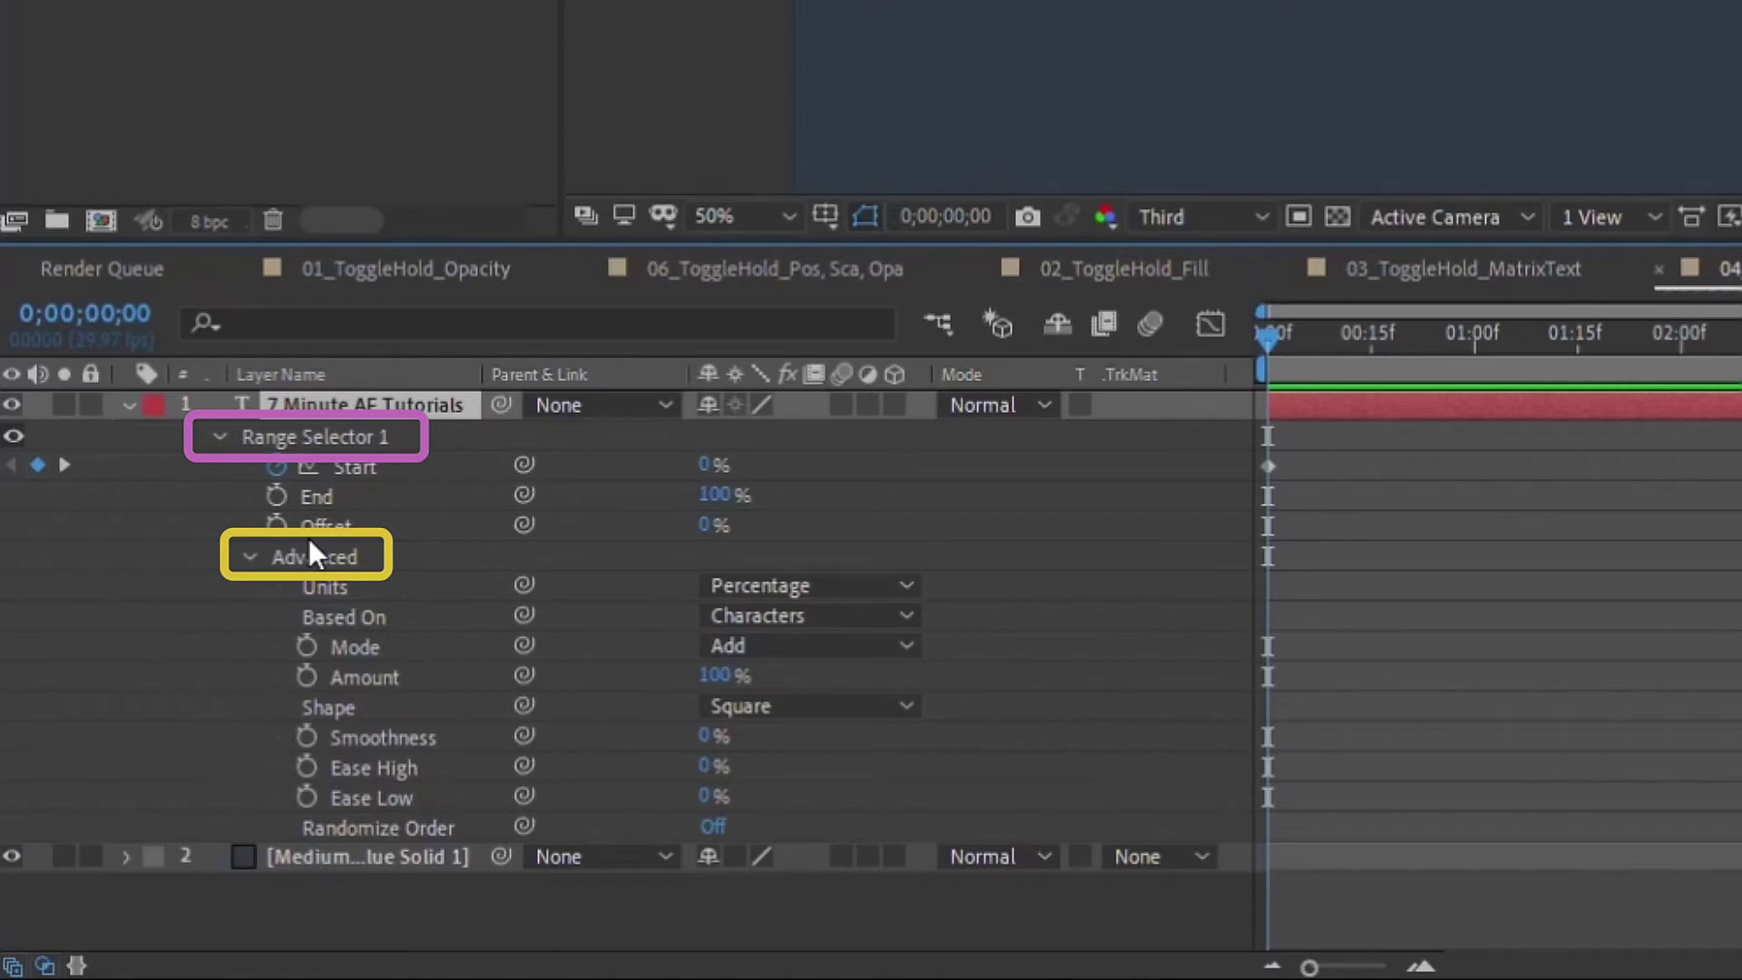
left_click(788, 617)
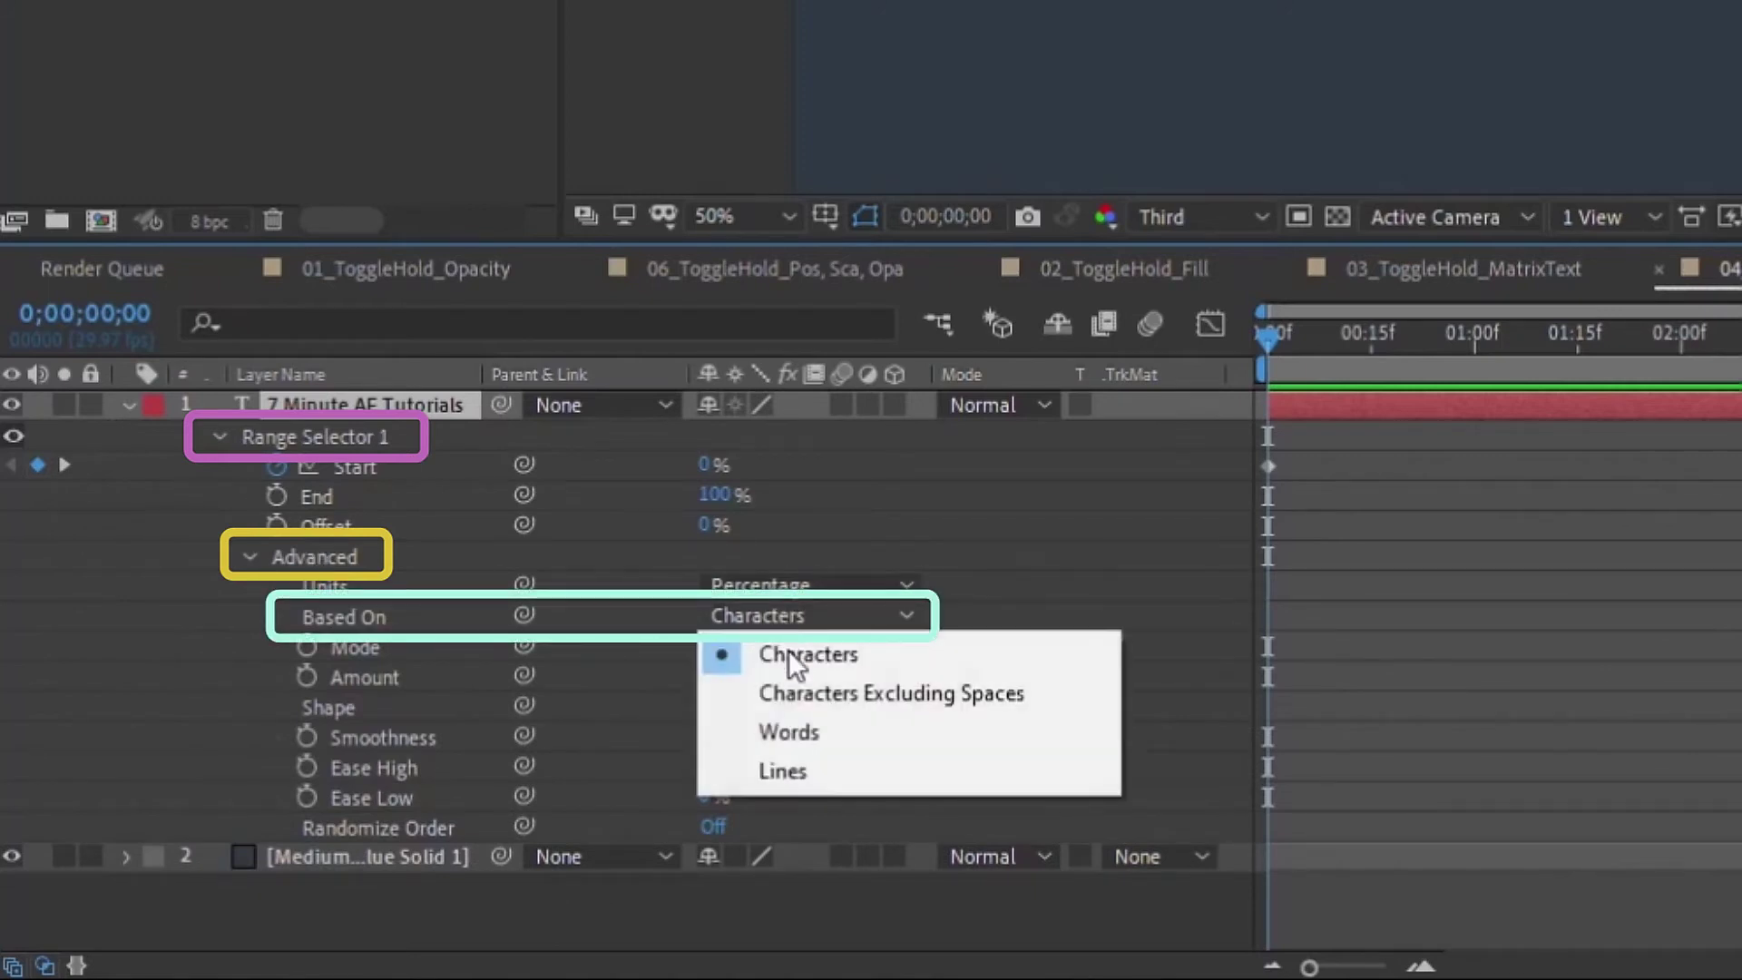
left_click(799, 731)
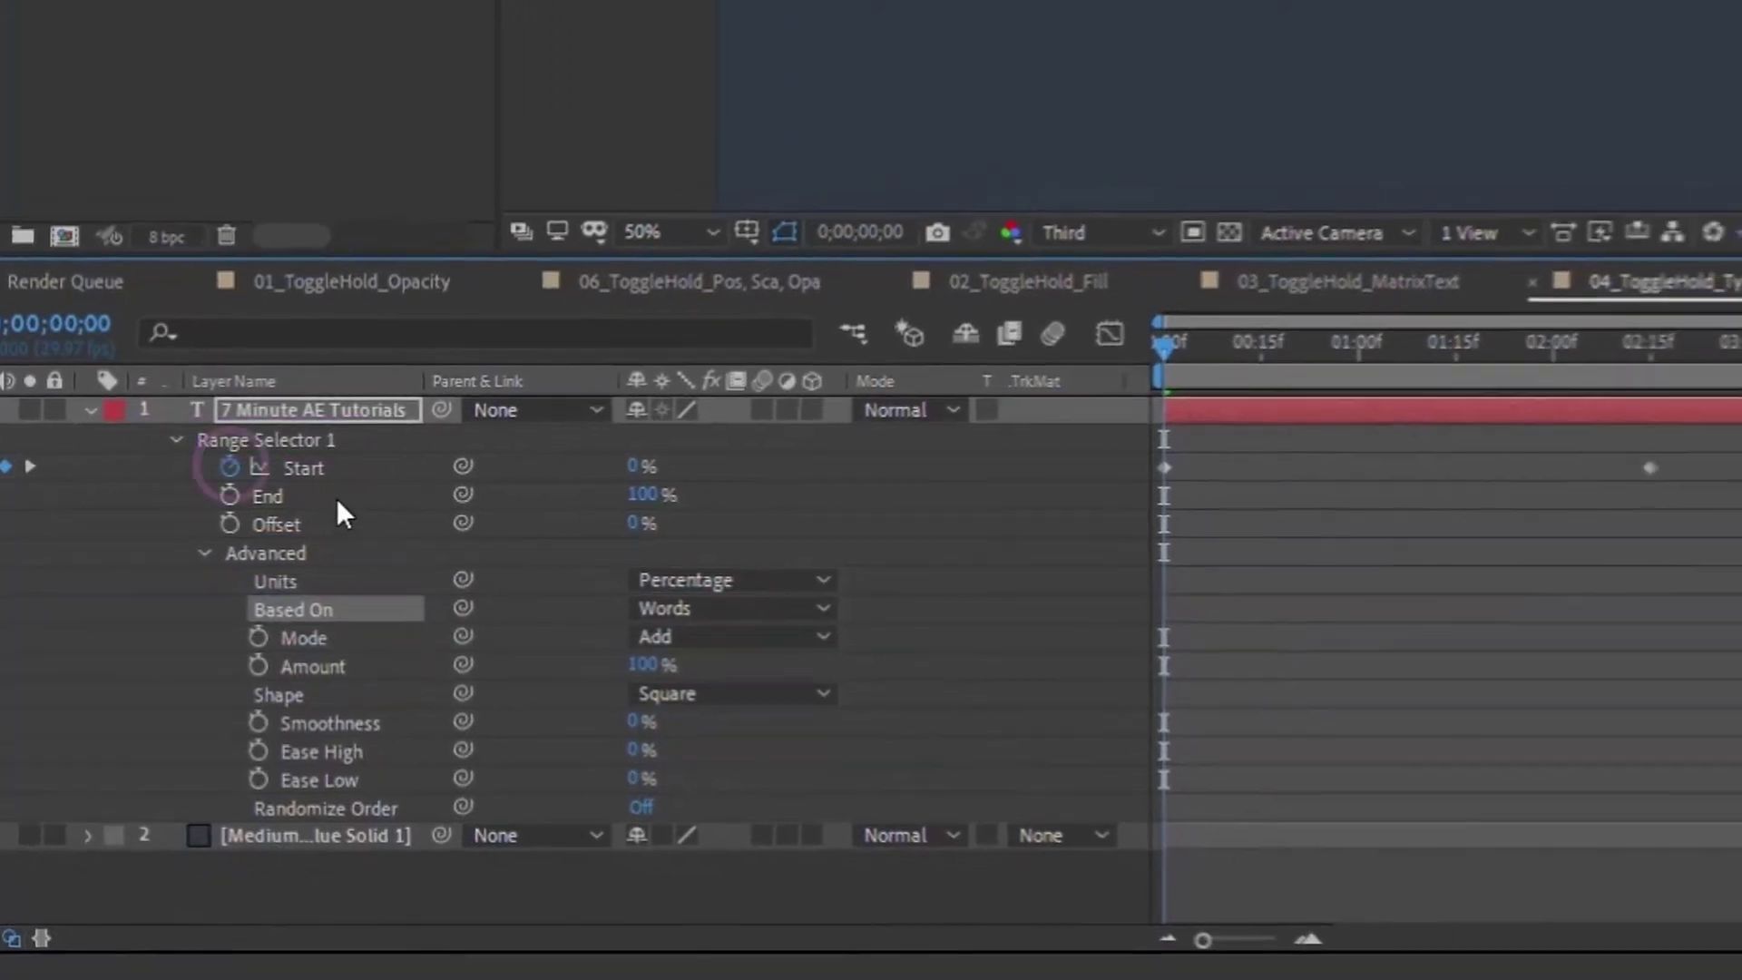
left_click(234, 464)
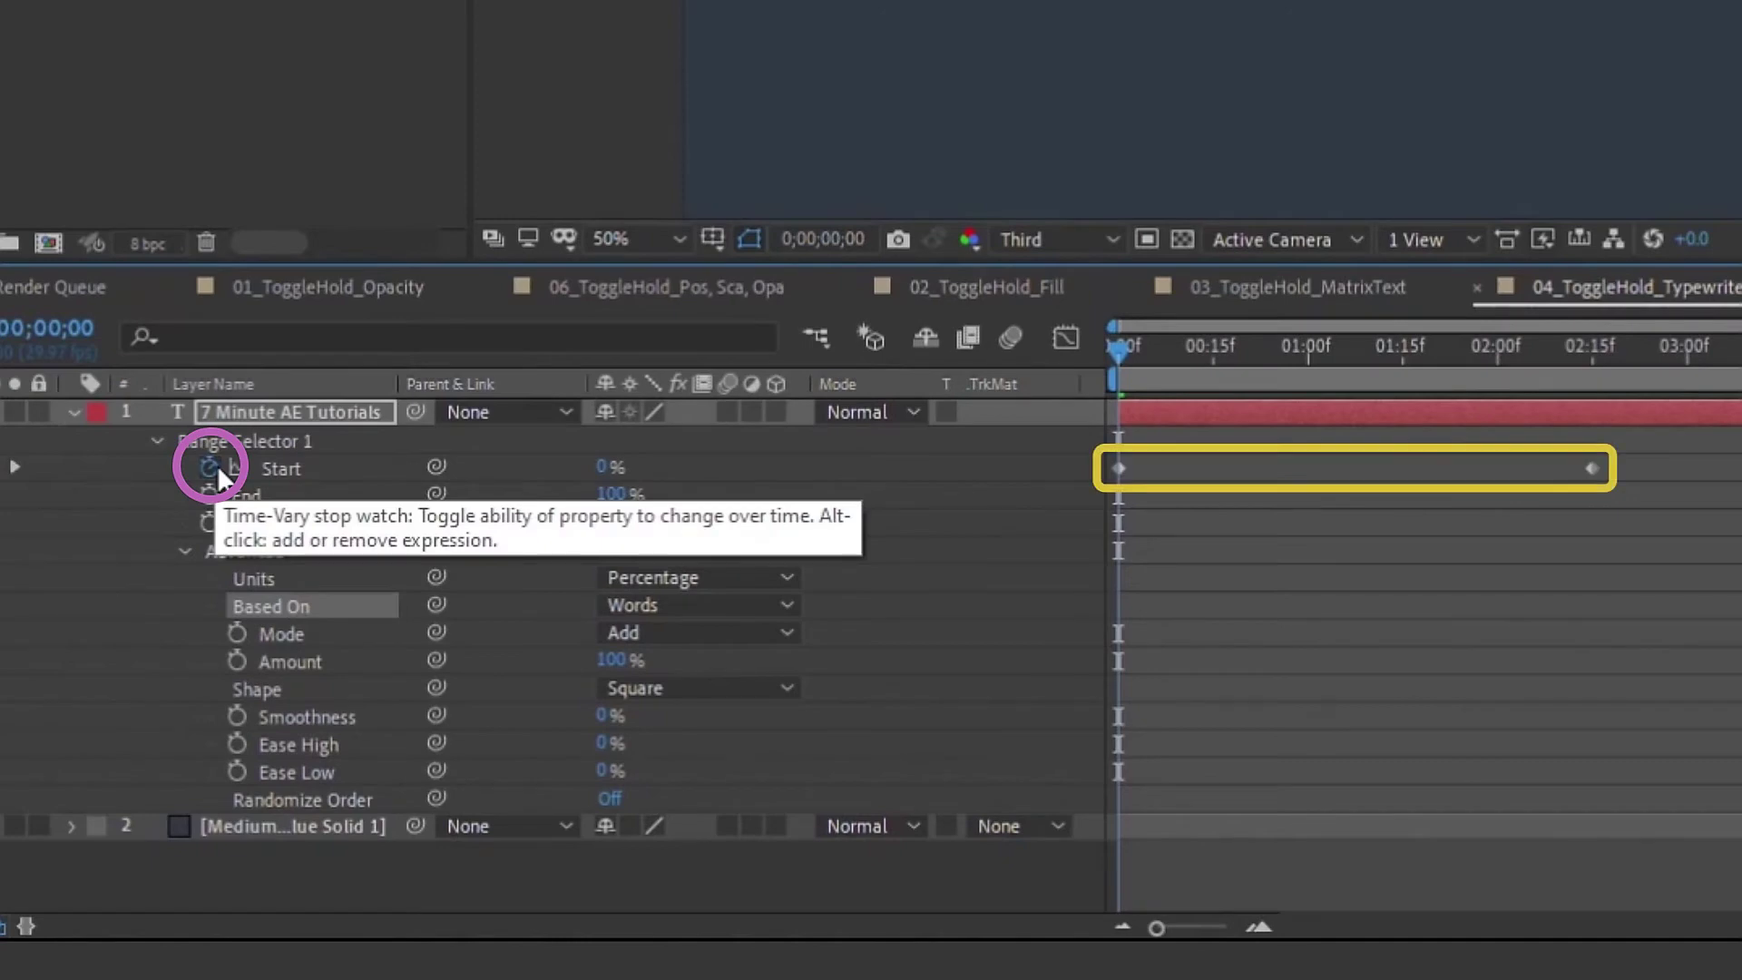
left_click(216, 464)
- Key Start at 21% on the first frame as a hold keyframe
left_click_drag(537, 620, 558, 620)
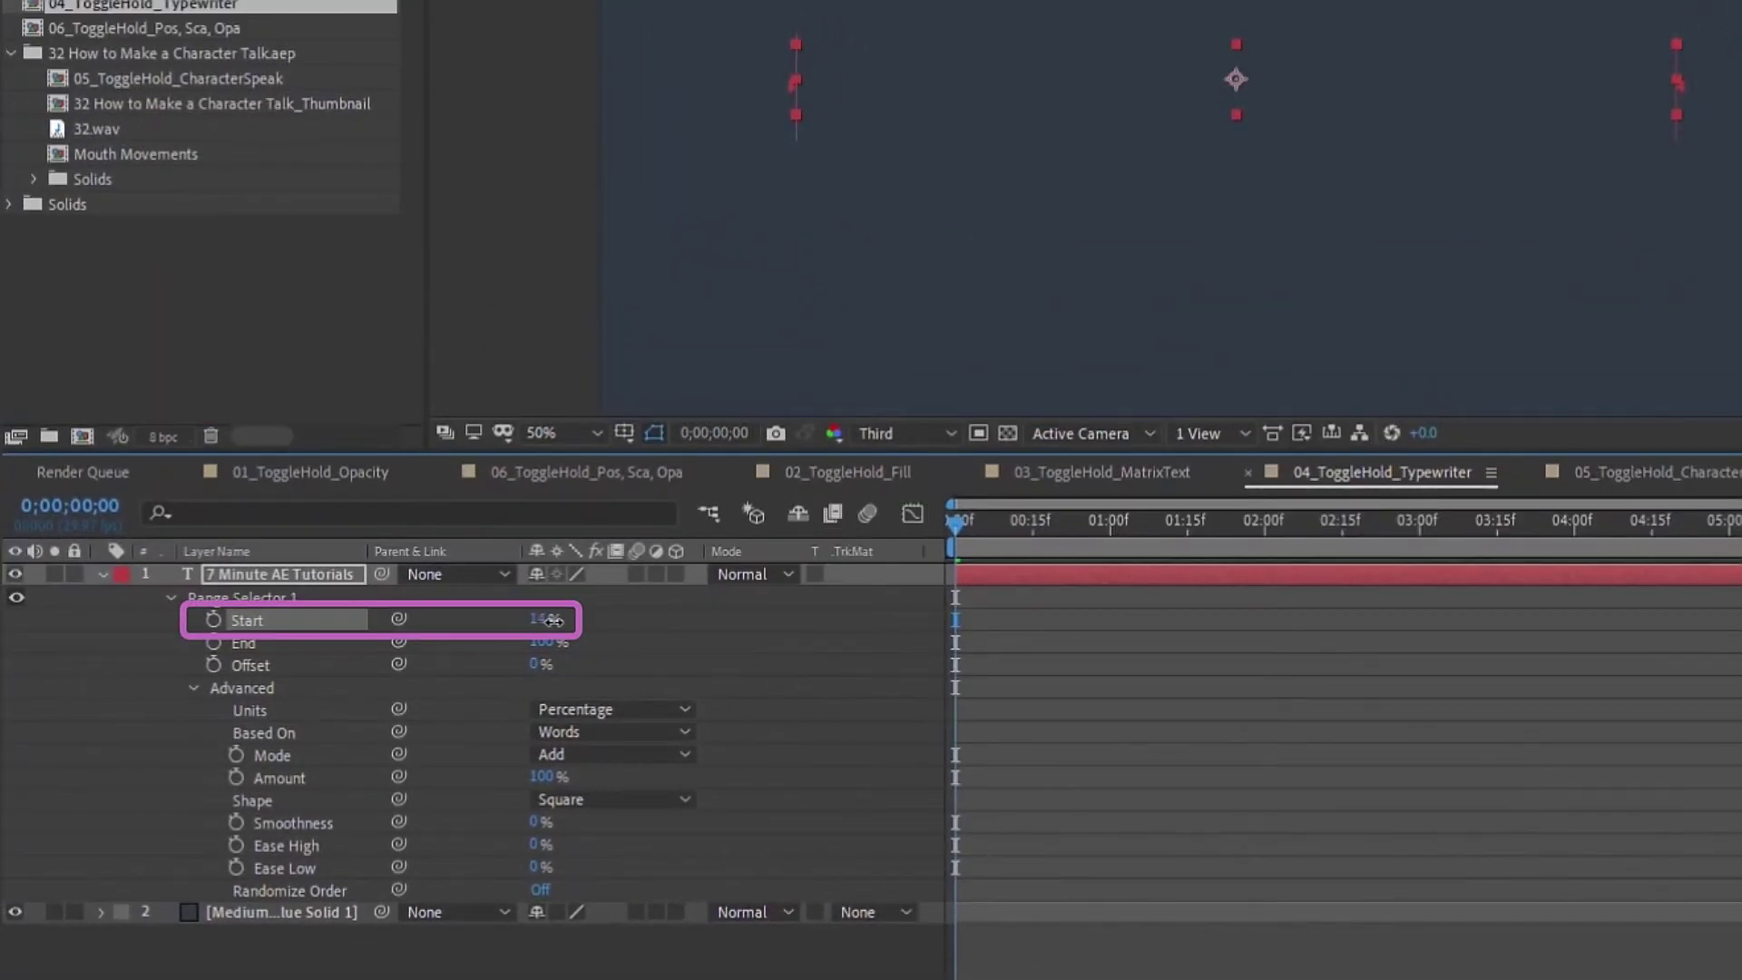
left_click(214, 620)
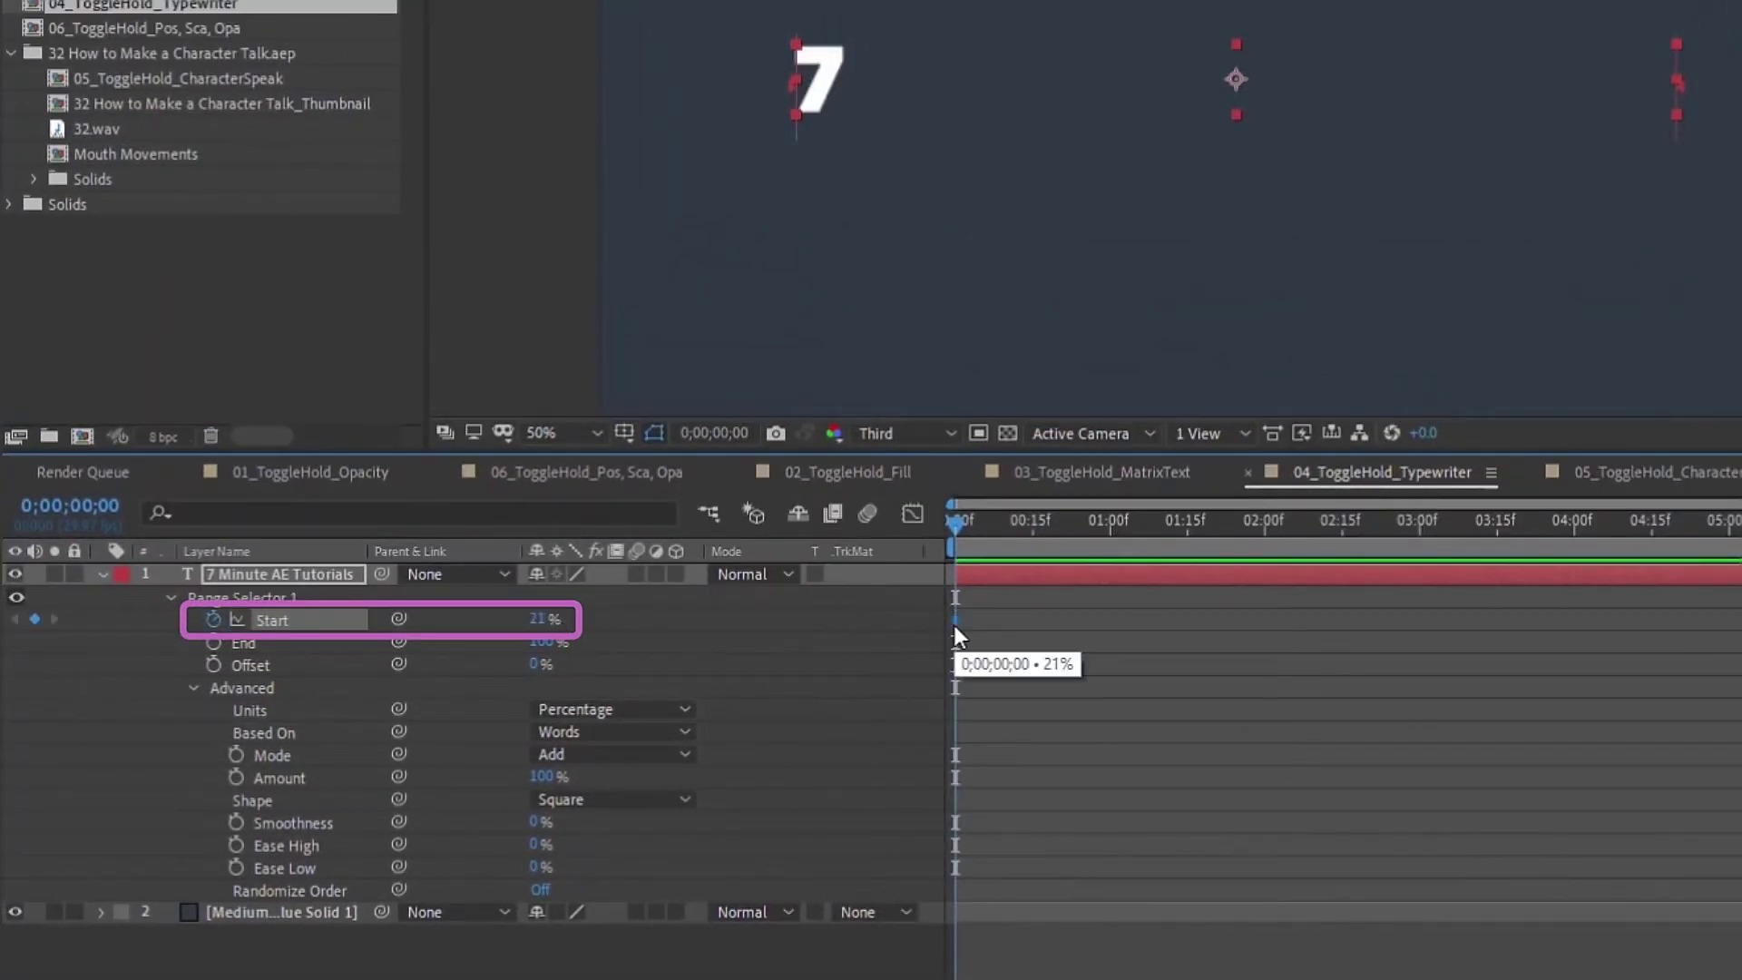
right_click(956, 620)
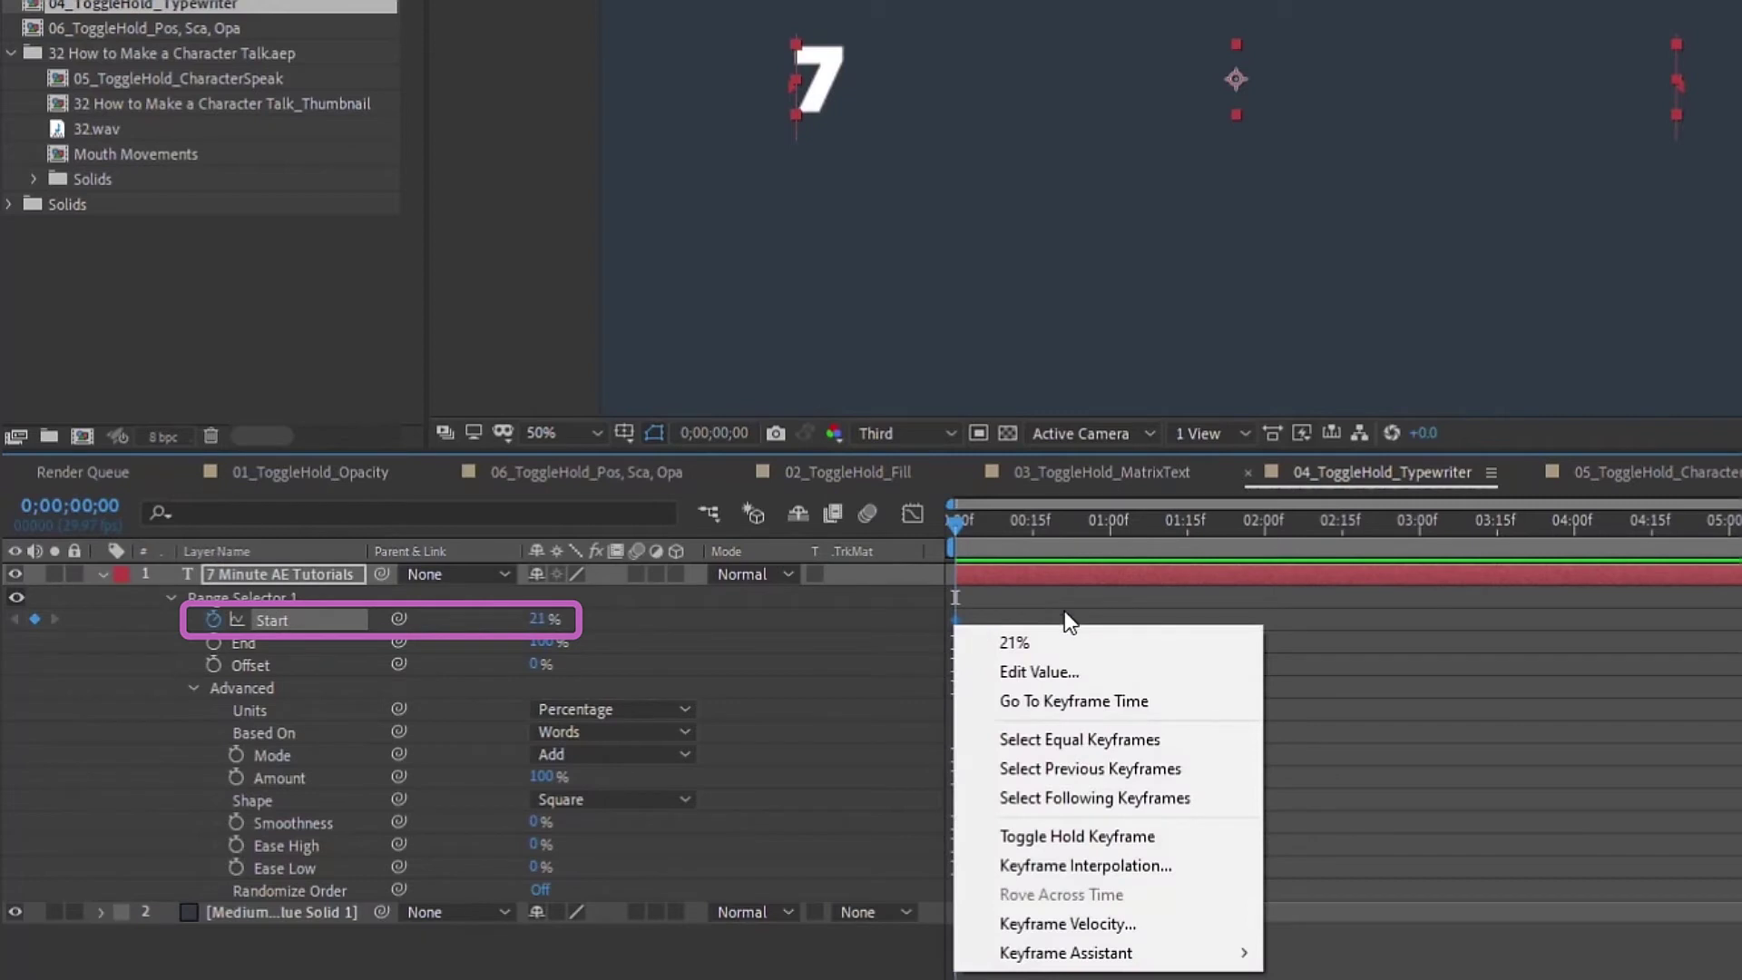
left_click(1076, 833)
- Key Start at 47% at frame 10, 69% at frame 20 and 100% at 1:00, then preview
left_click_drag(953, 524, 1007, 525)
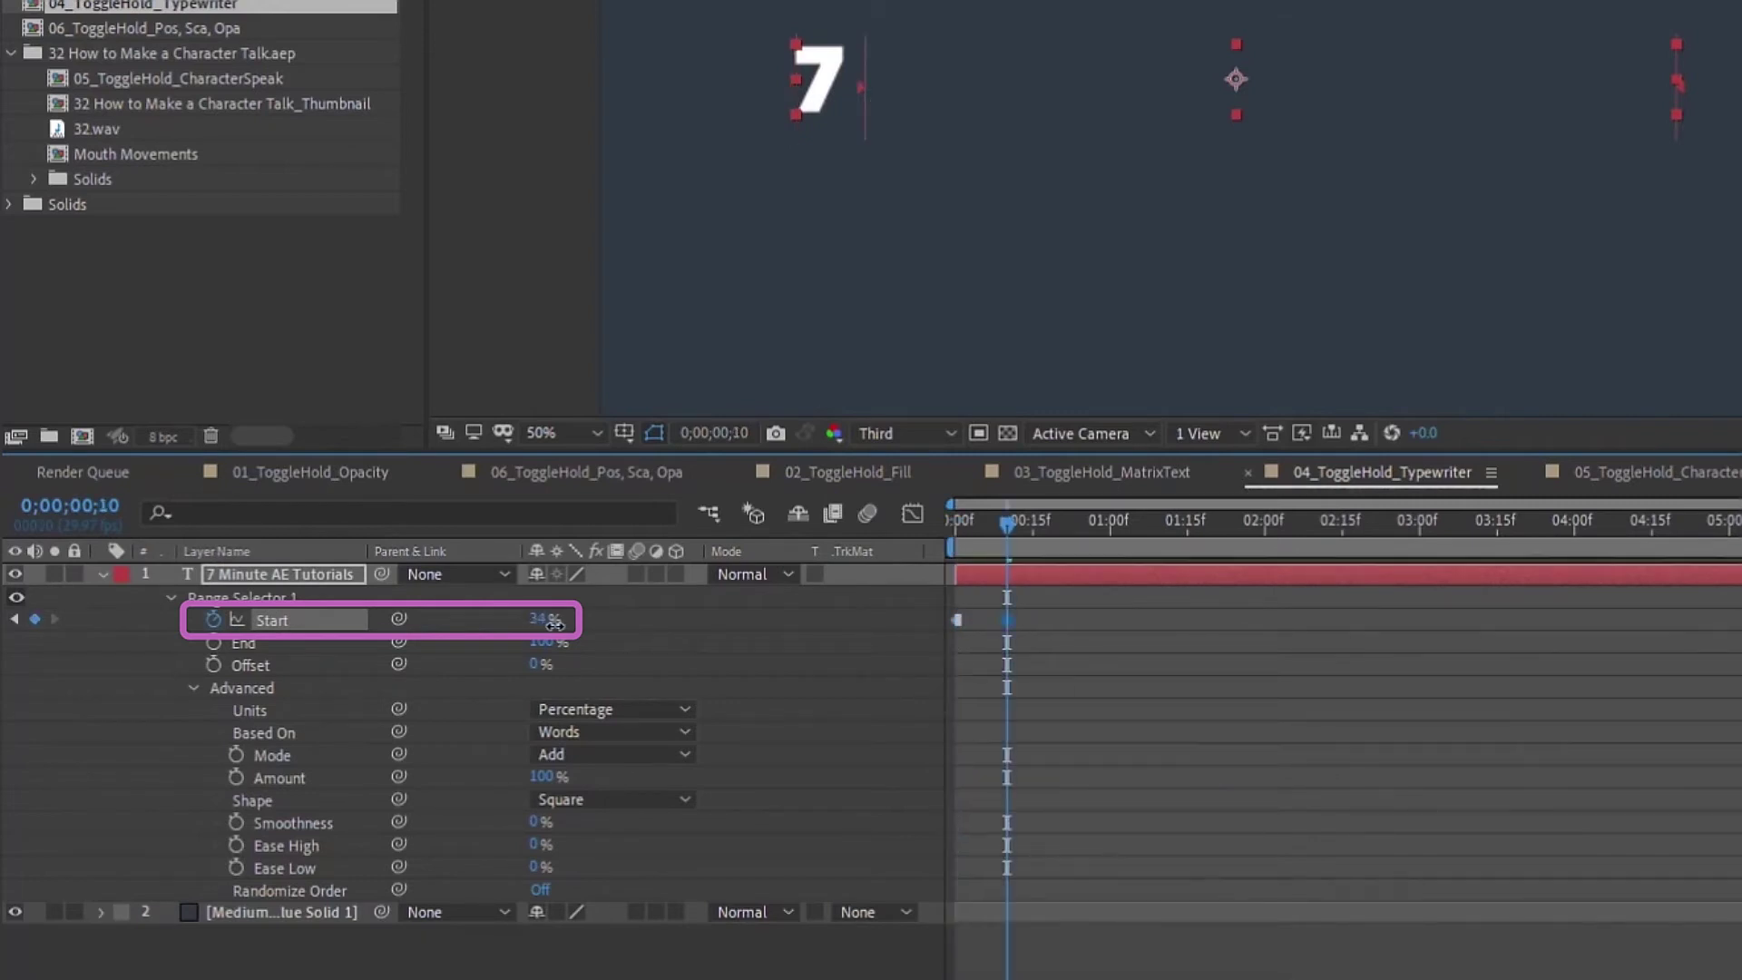
left_click_drag(538, 619, 647, 608)
key("shift+Page_Down")
left_click_drag(542, 619, 690, 612)
key("shift+Page_Down")
left_click_drag(1118, 527, 1223, 524)
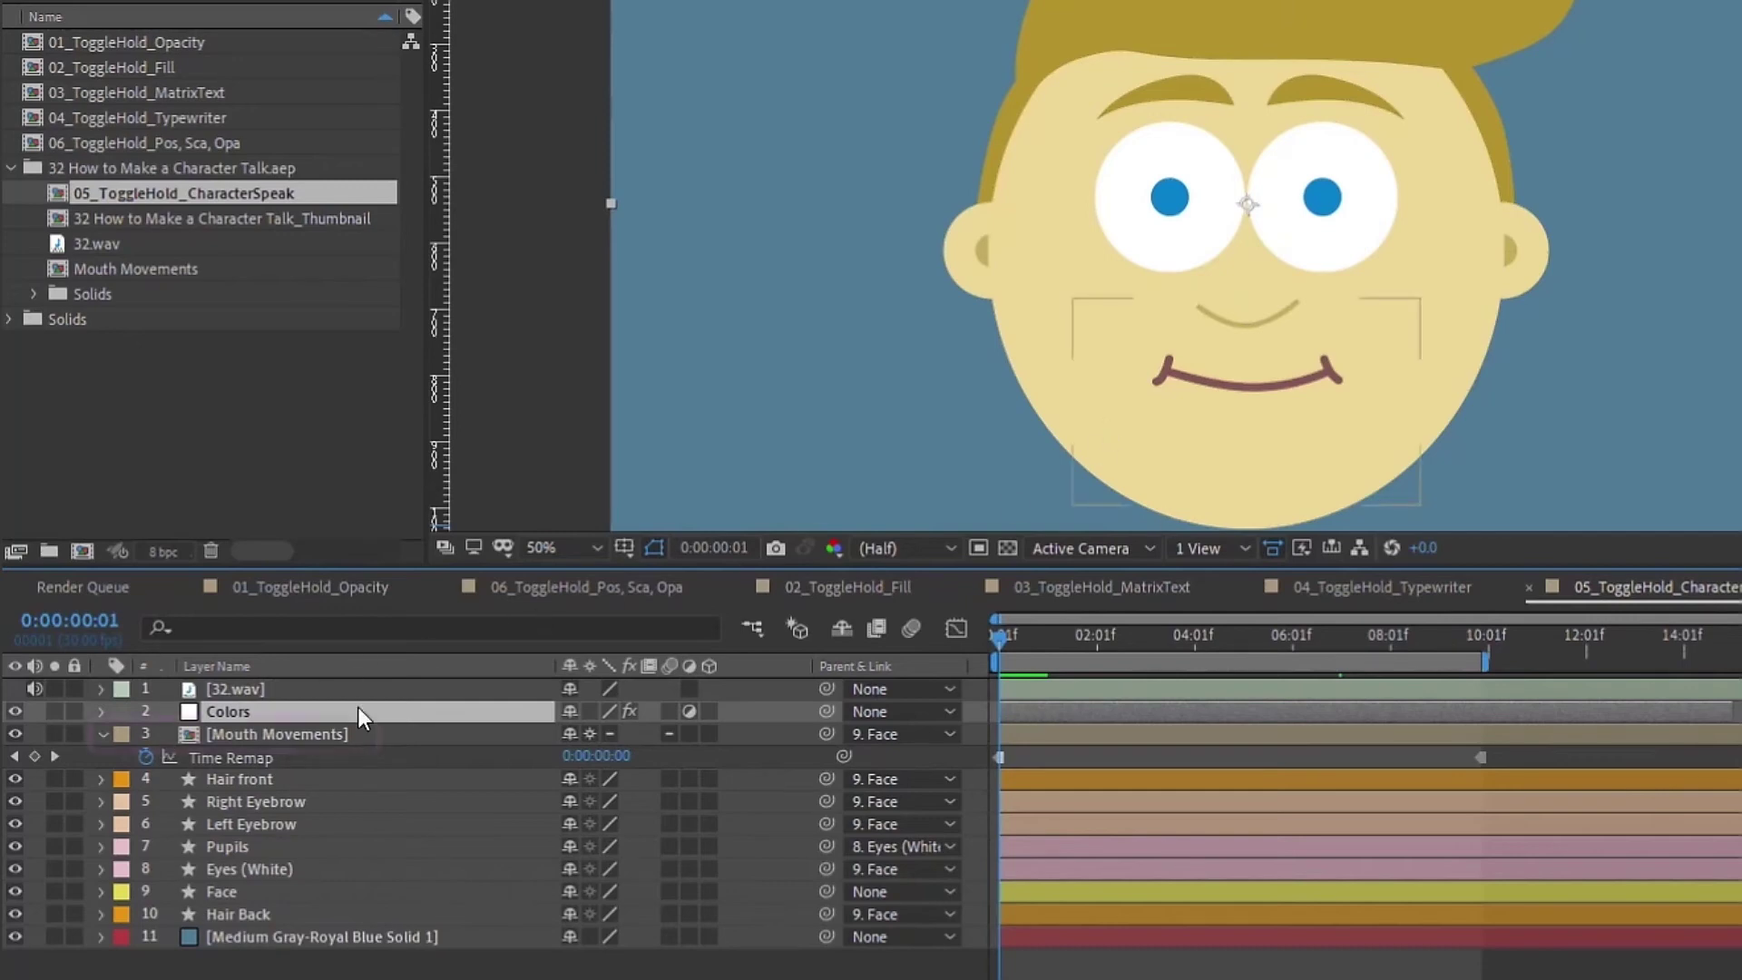
- At the first frame, enable Time Remapping on the Mouth Movements precomp layer
double_click(303, 735)
mouse_move(1029, 645)
left_mouse_down()
mouse_move(836, 645)
mouse_move(1191, 645)
mouse_move(1023, 646)
left_mouse_up()
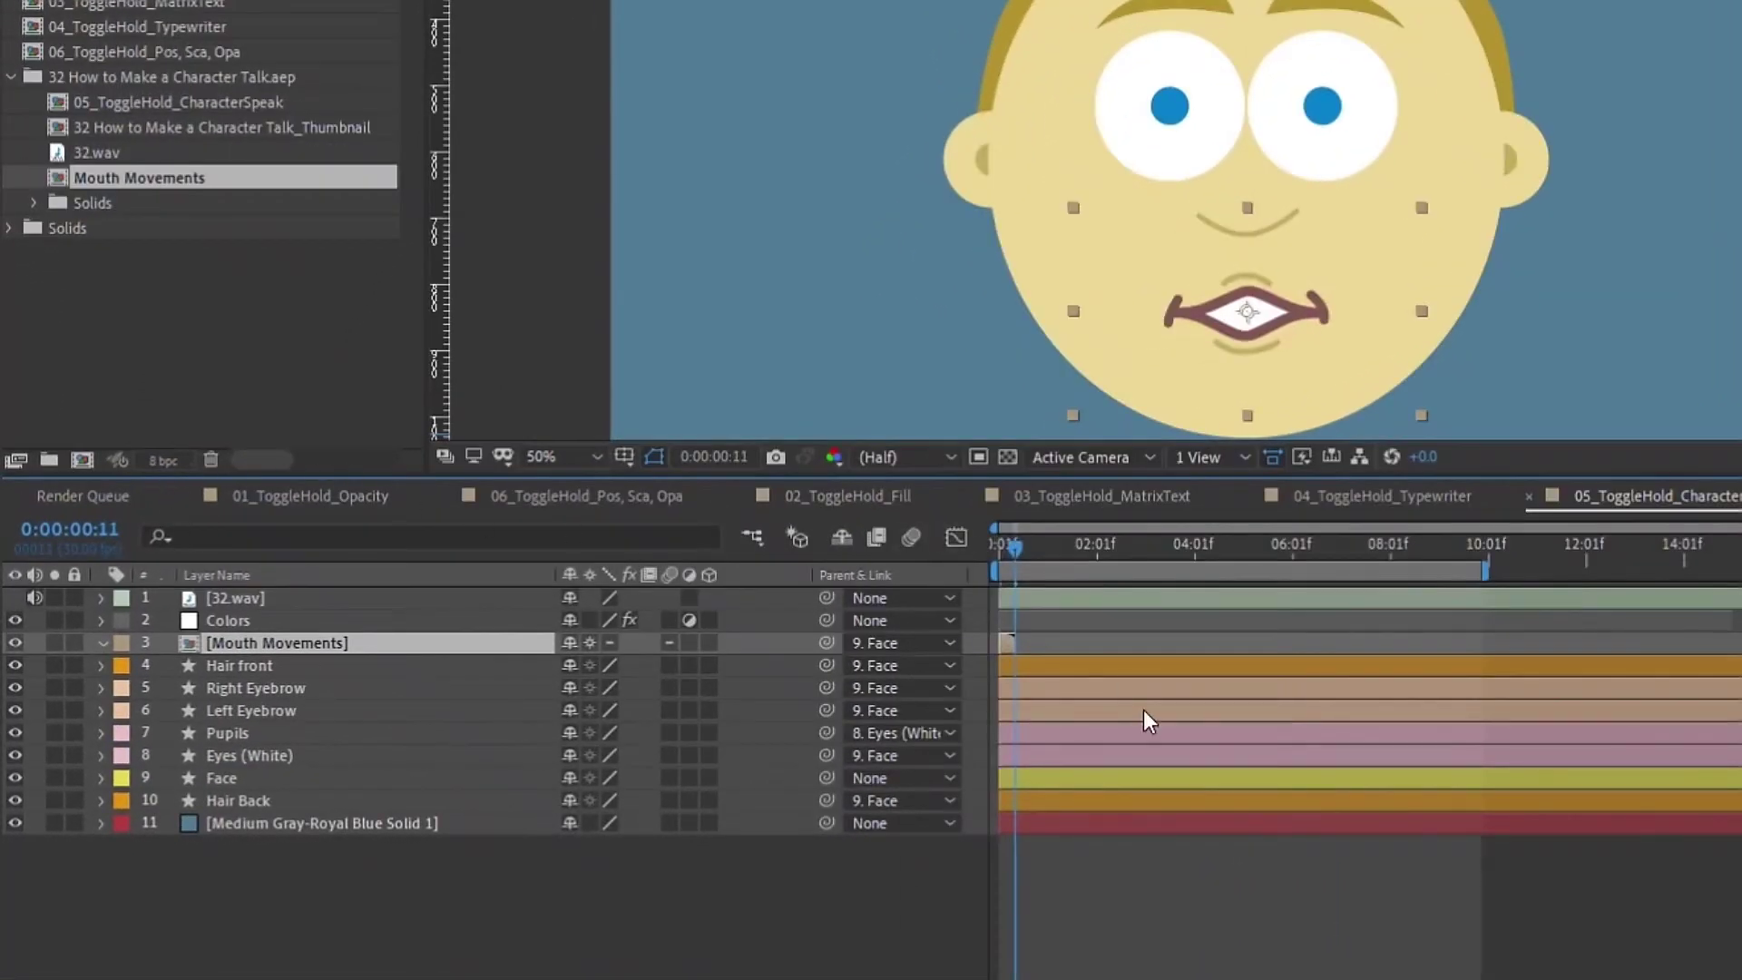
scroll(1134, 792, "up", 2)
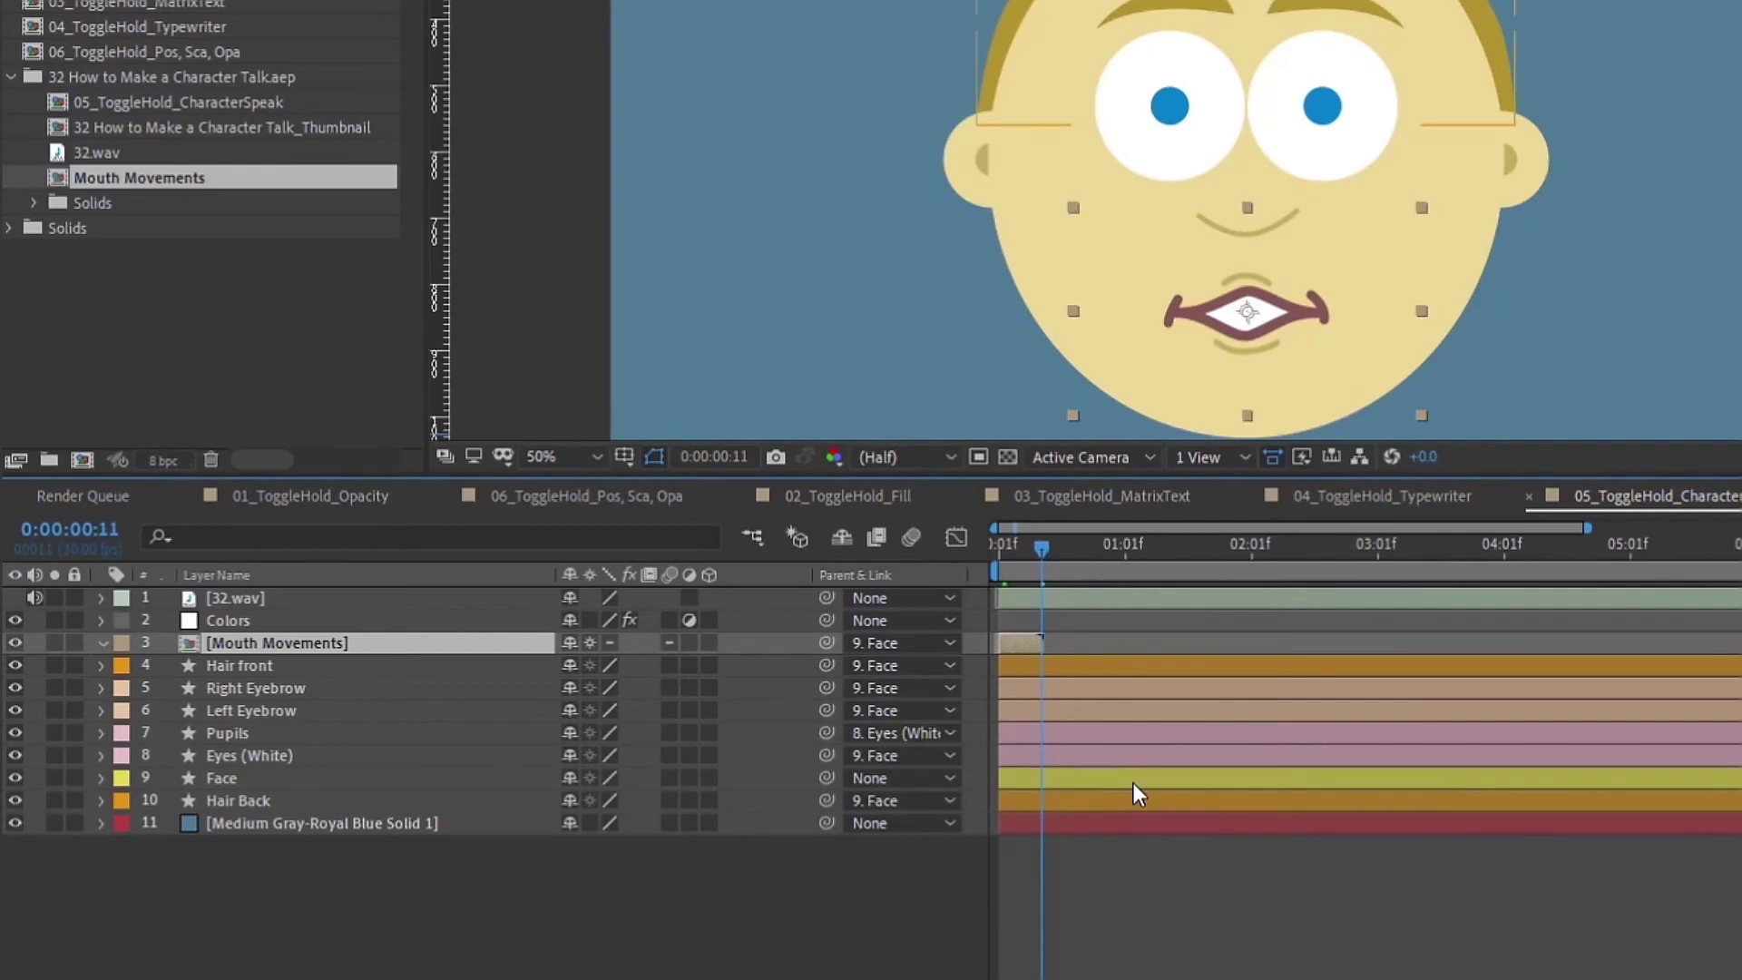
left_click_drag(1042, 548, 999, 548)
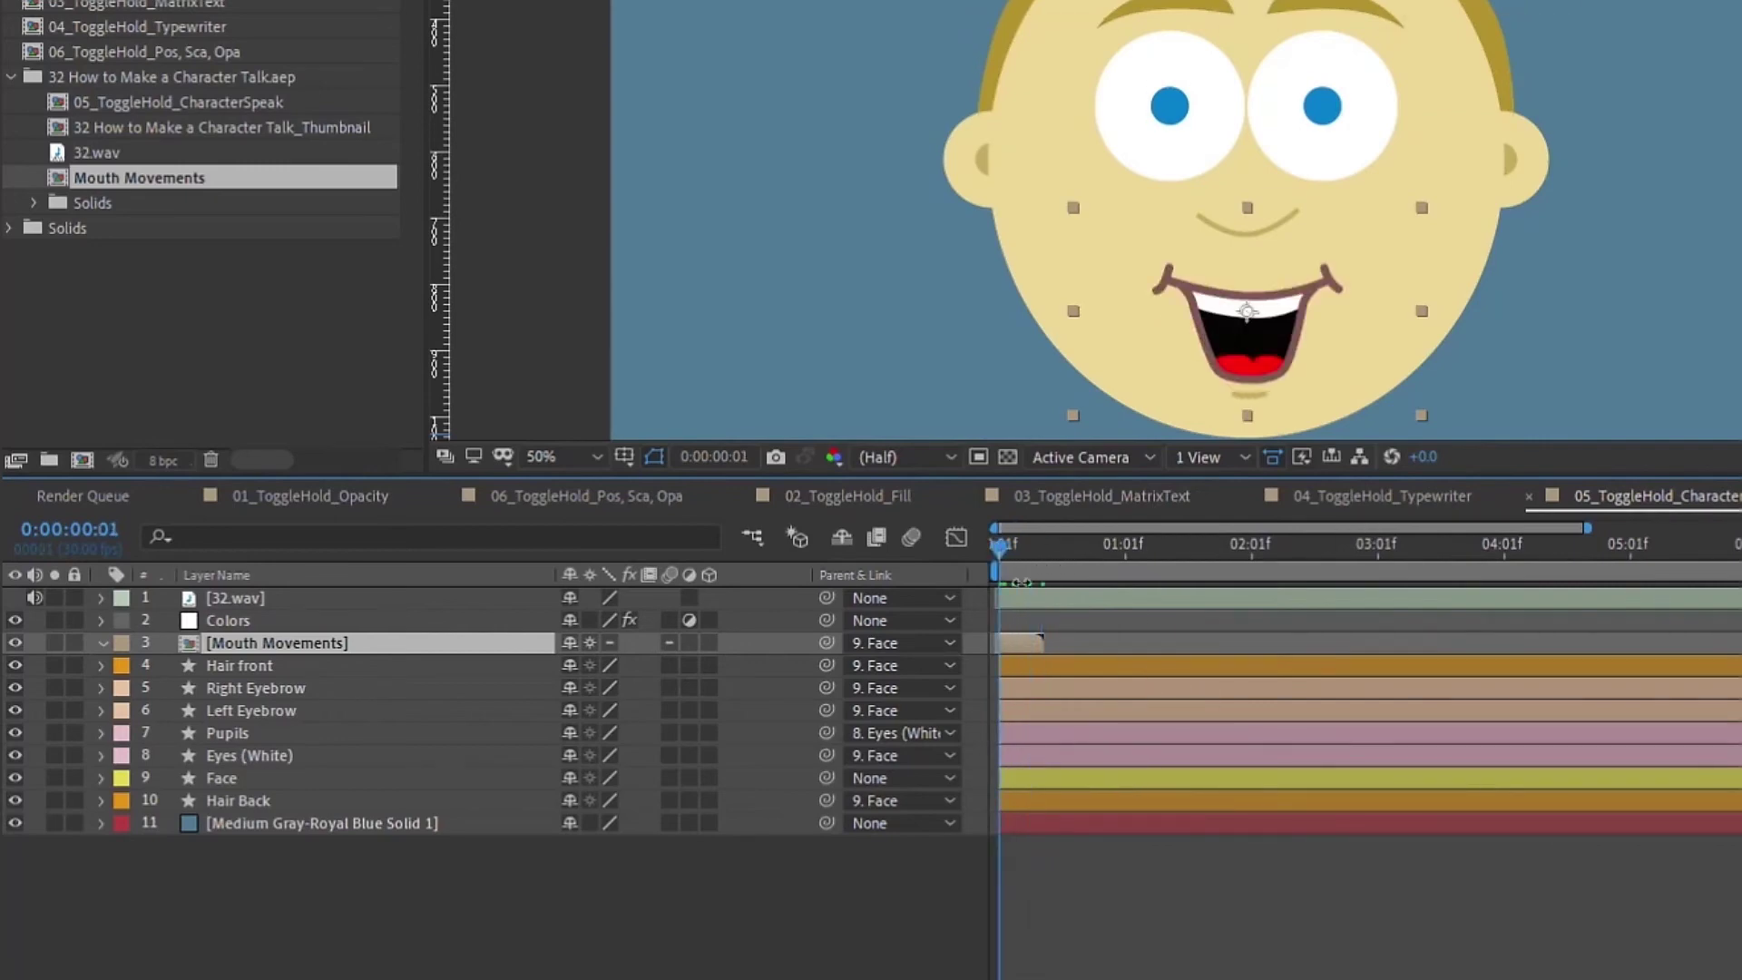
right_click(1026, 643)
mouse_move(1089, 62)
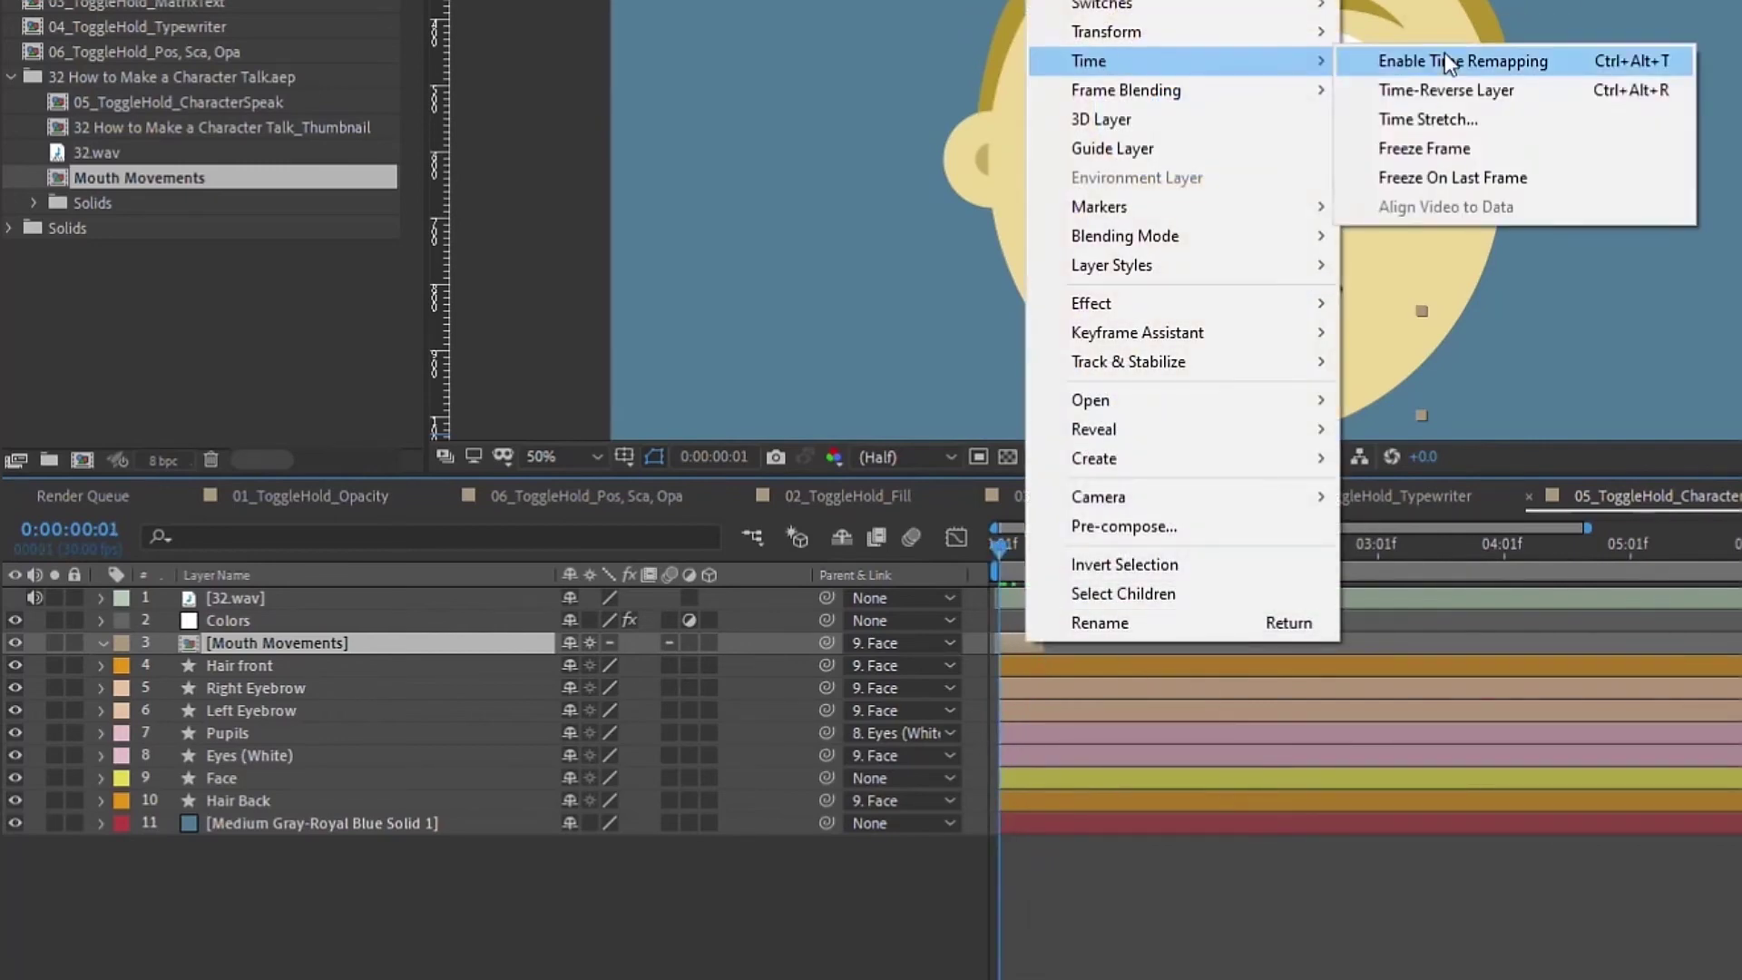
left_click(1447, 62)
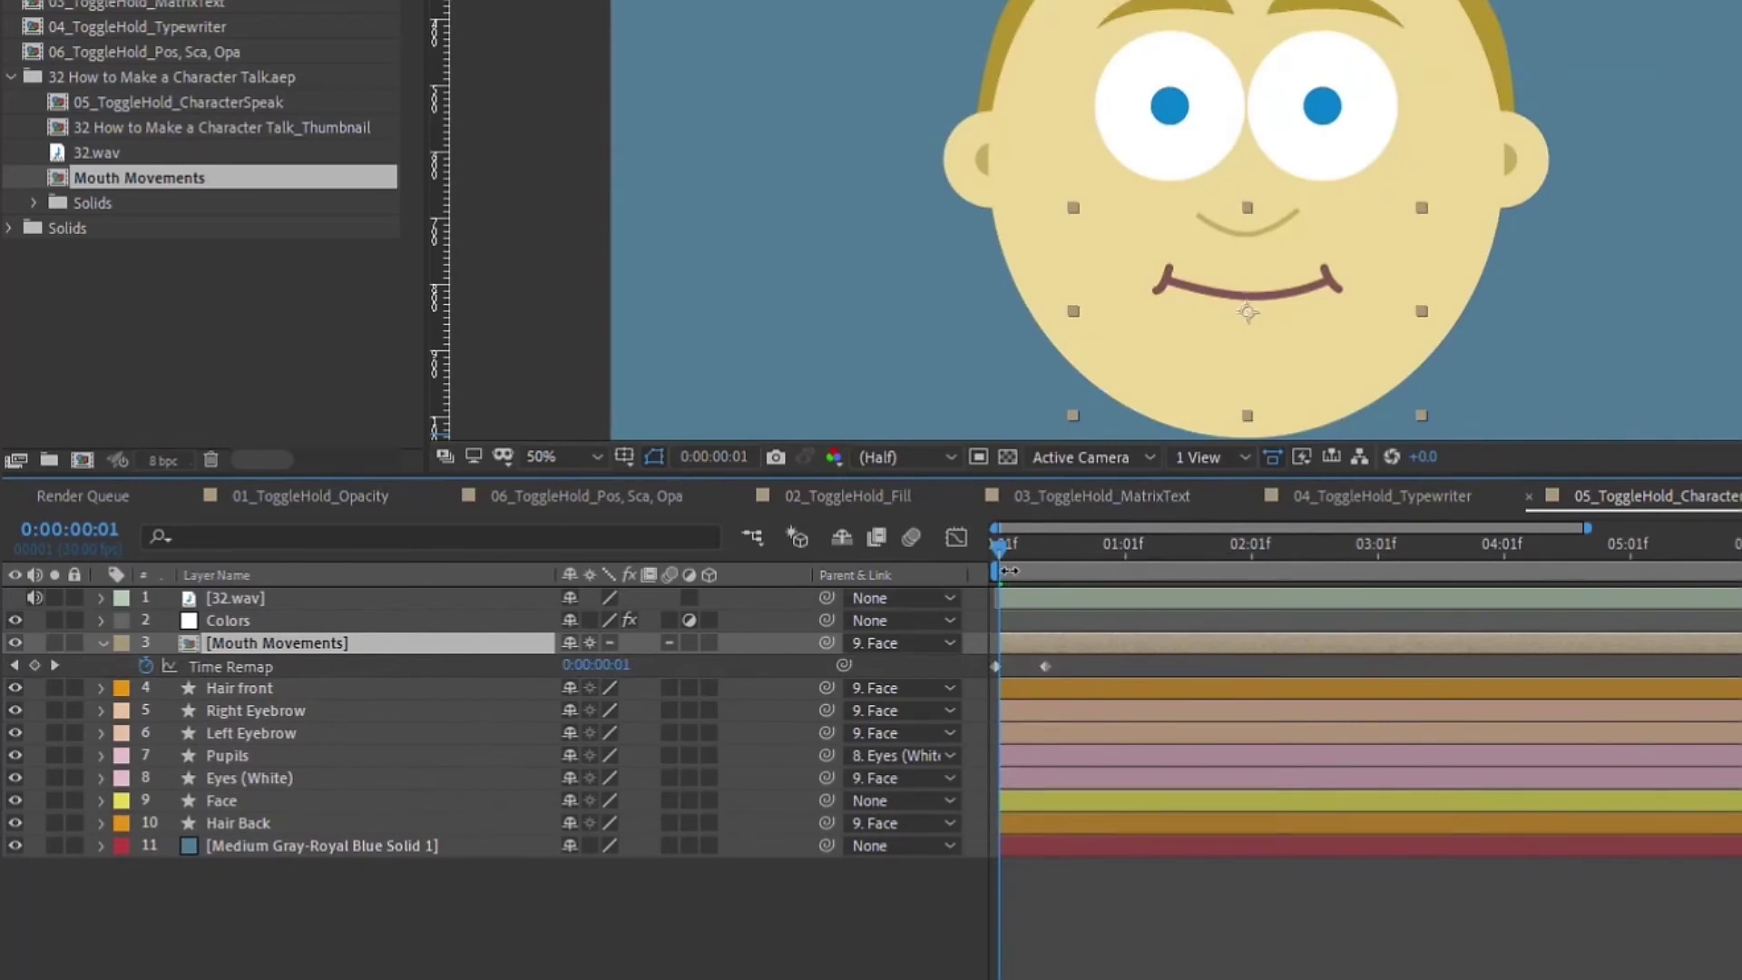
- Convert the Mouth Movements Time Remap keyframes into hold keyframes
mouse_move(1002, 546)
left_mouse_down()
mouse_move(1039, 550)
mouse_move(999, 546)
left_mouse_up()
mouse_move(1046, 666)
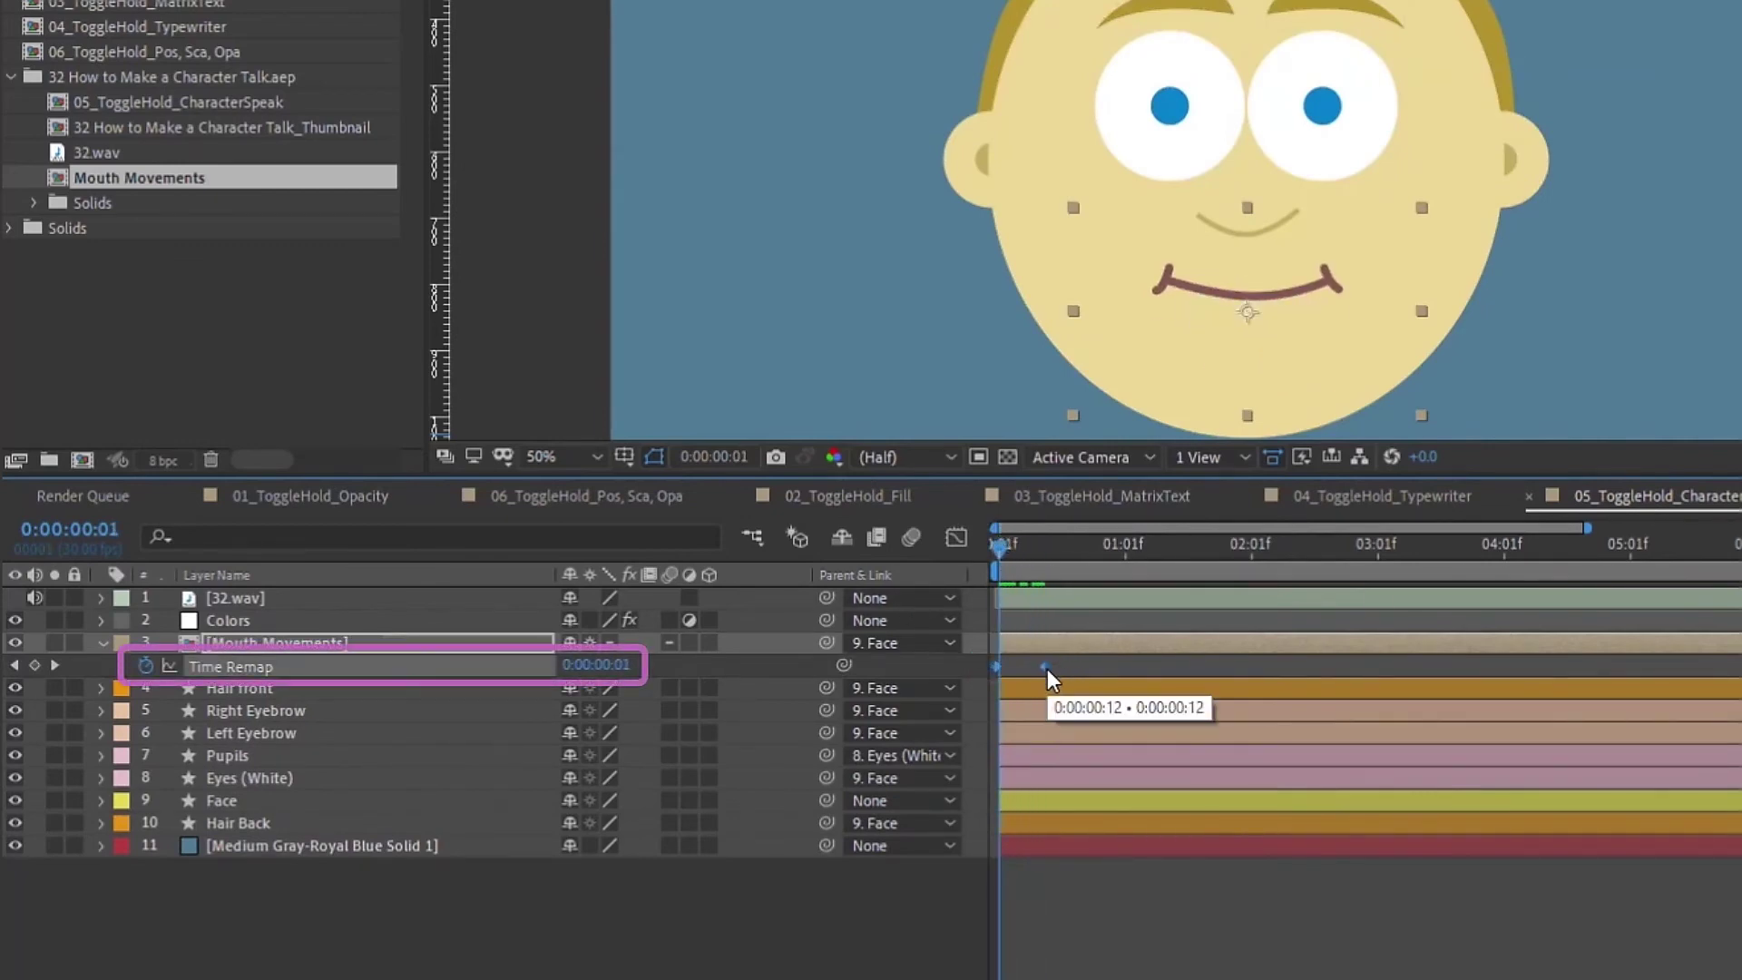
right_click(1046, 668)
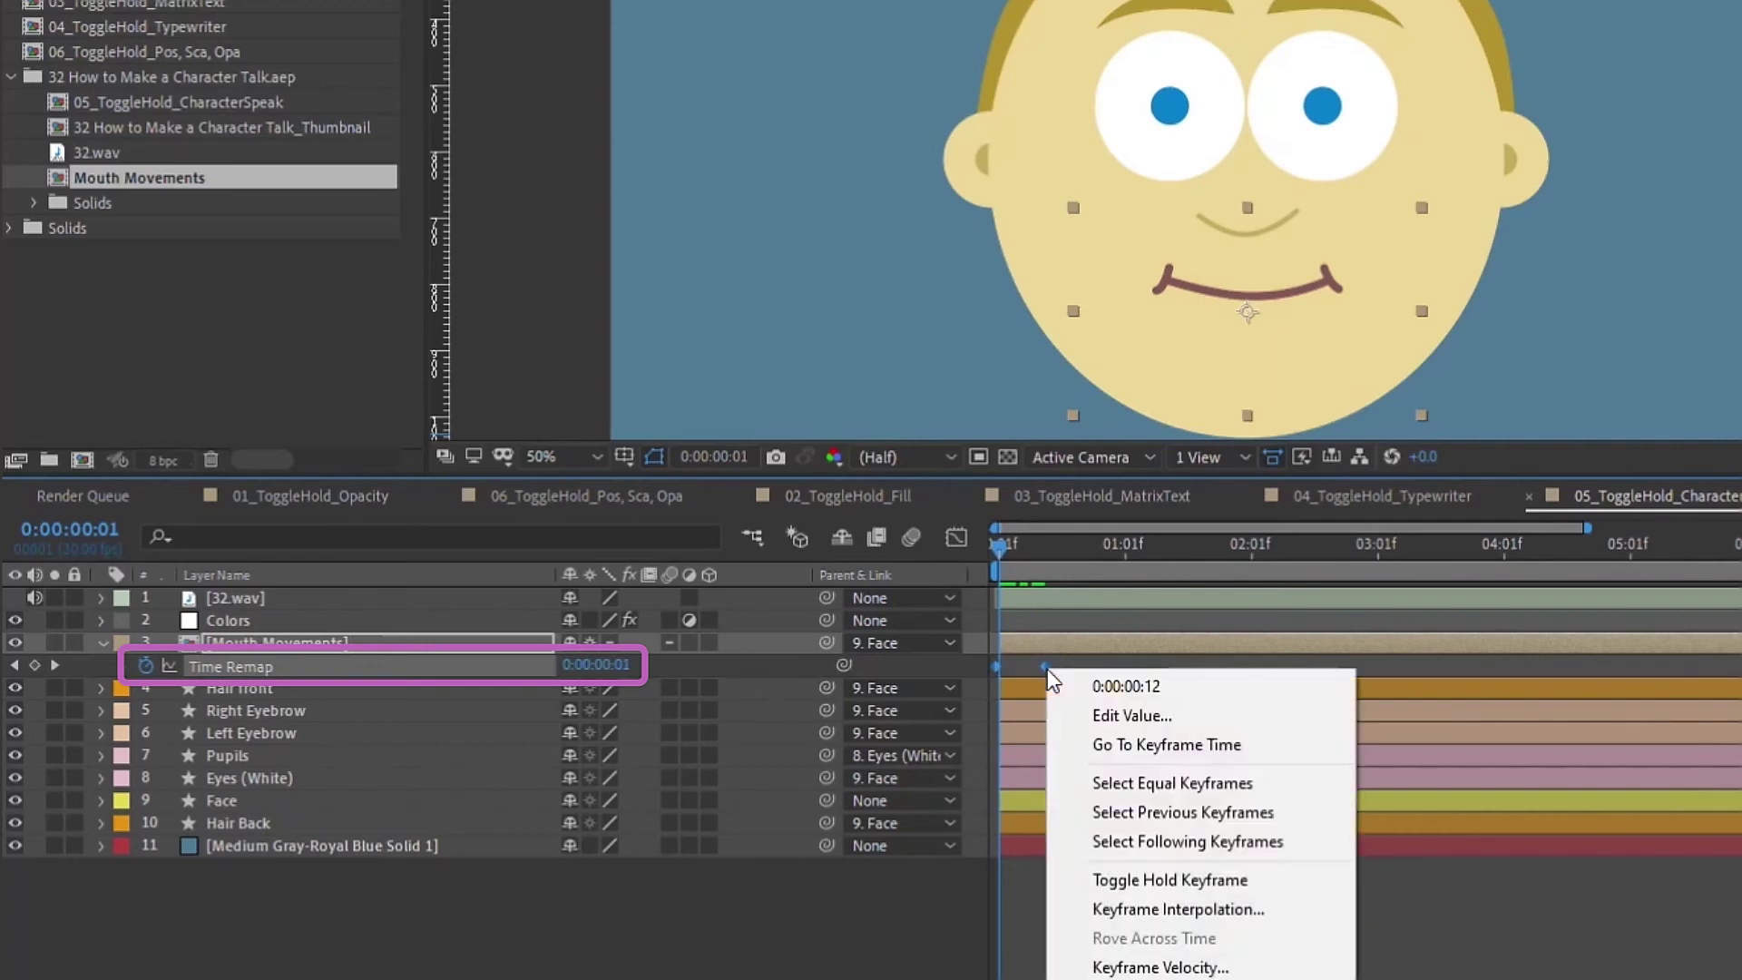
left_click(1221, 890)
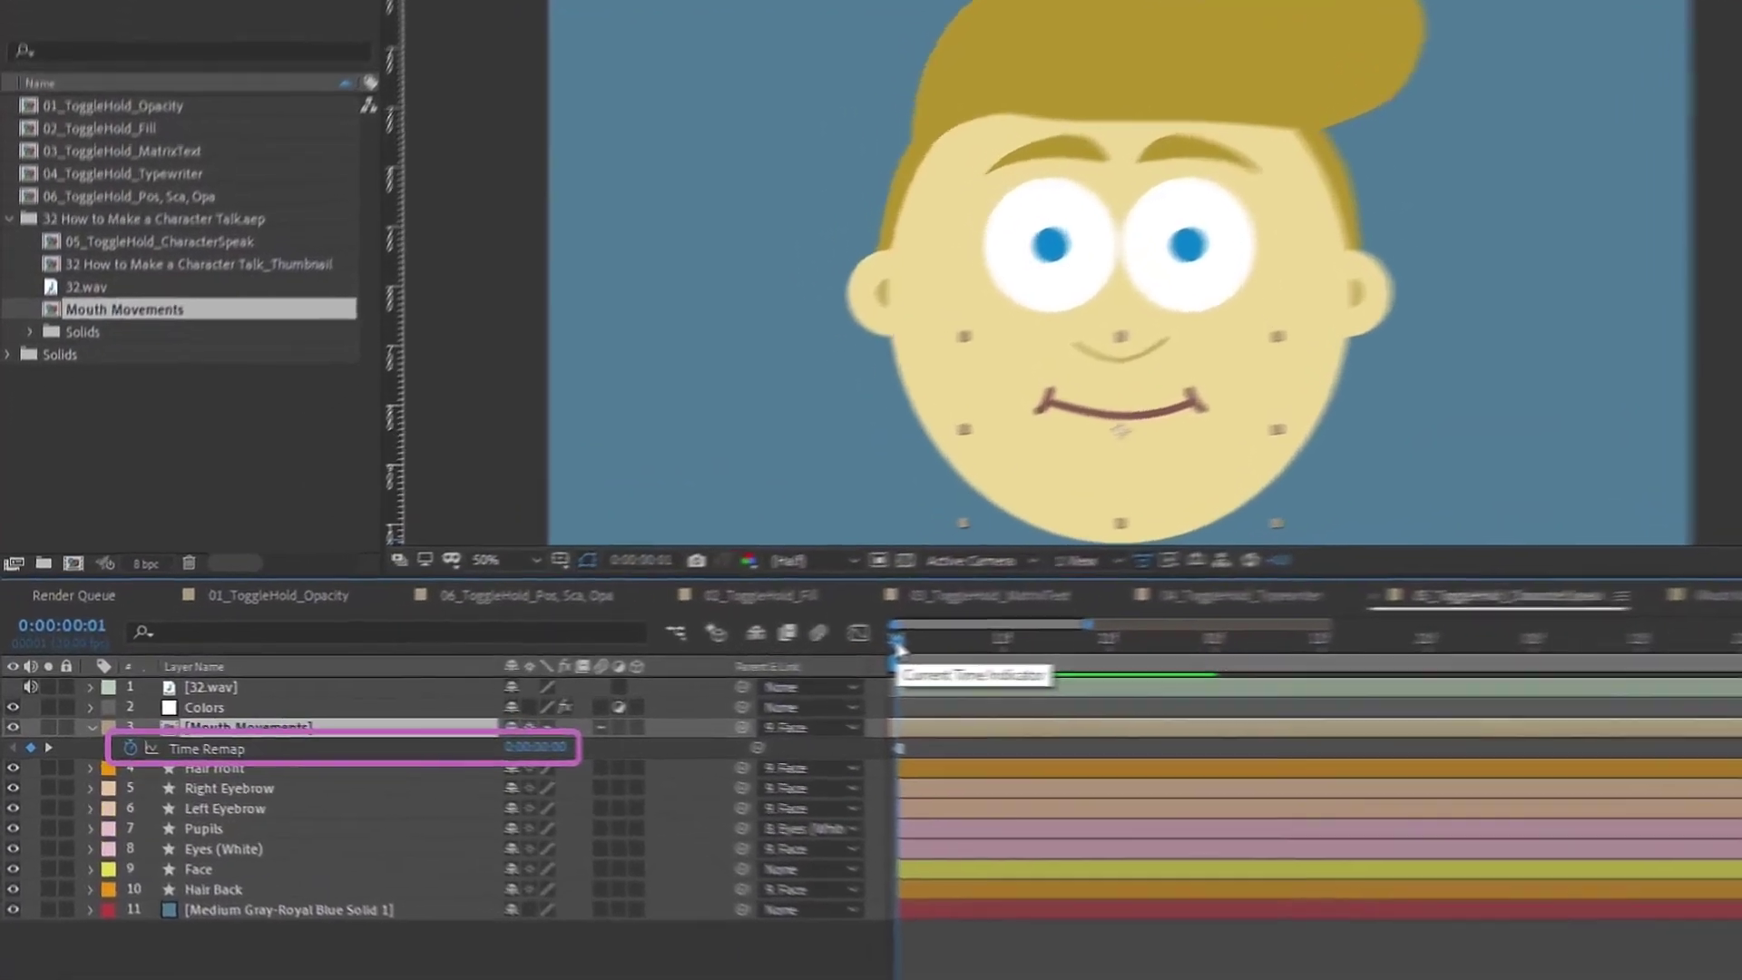
- Dock the Mouth Movements shape list beside the character viewer to see the mouth shapes
left_click(413, 729)
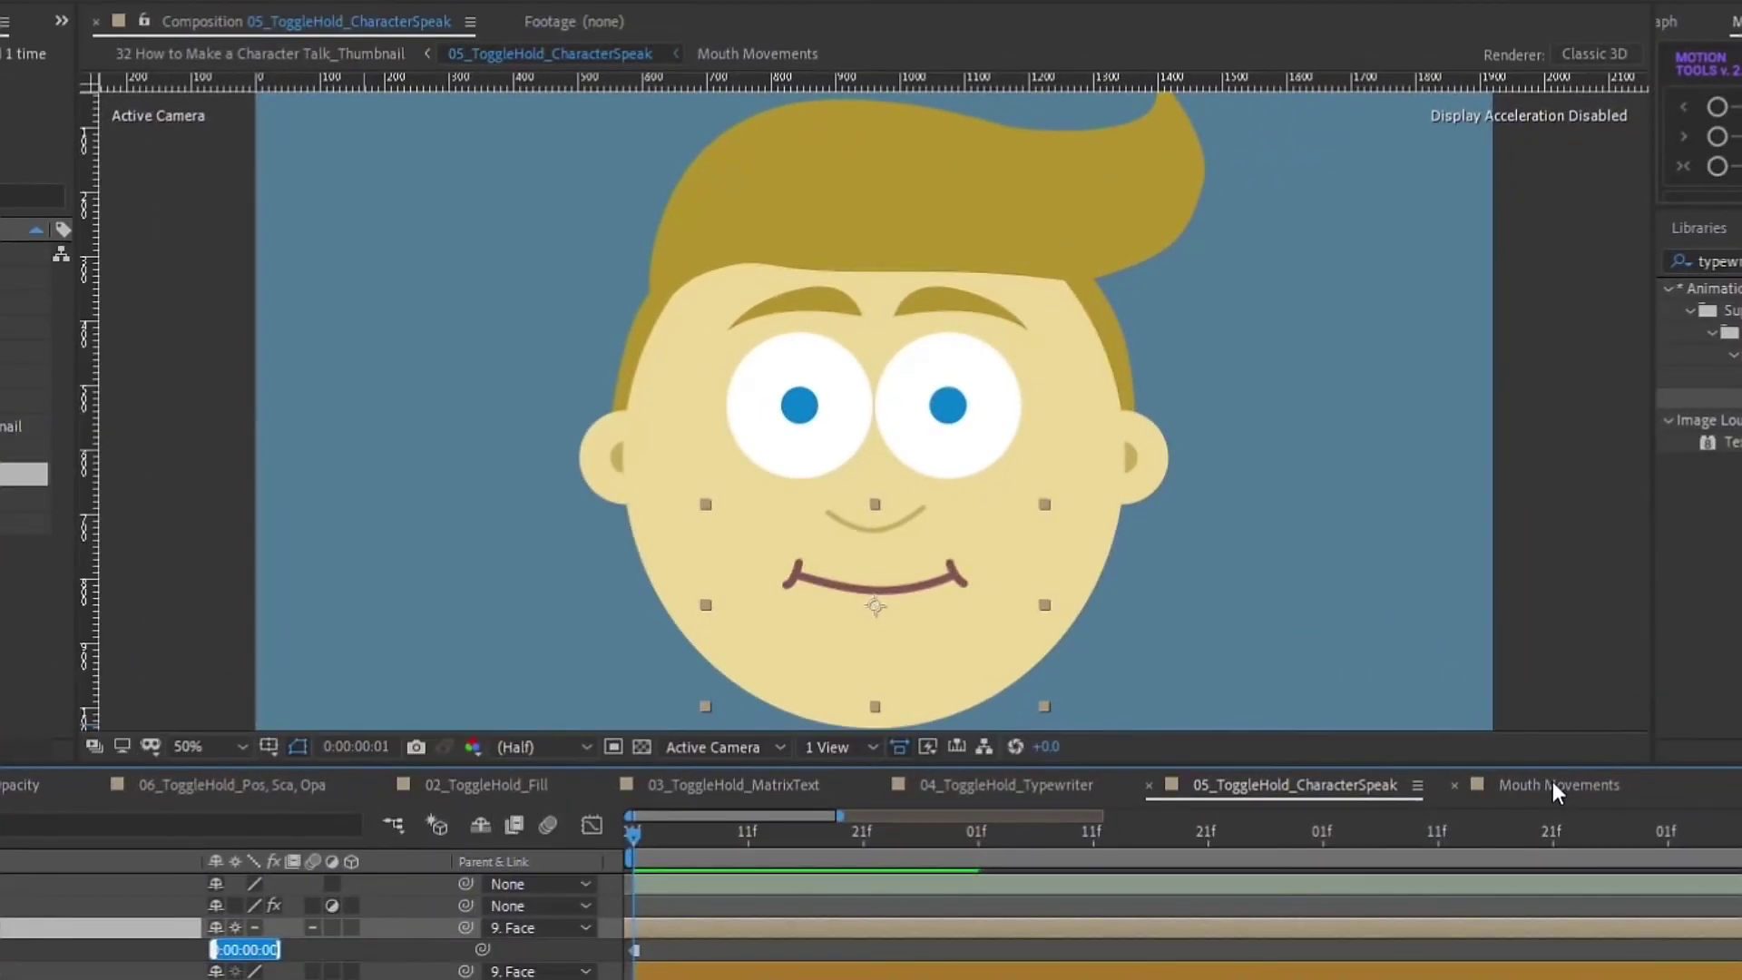
left_click(1555, 786)
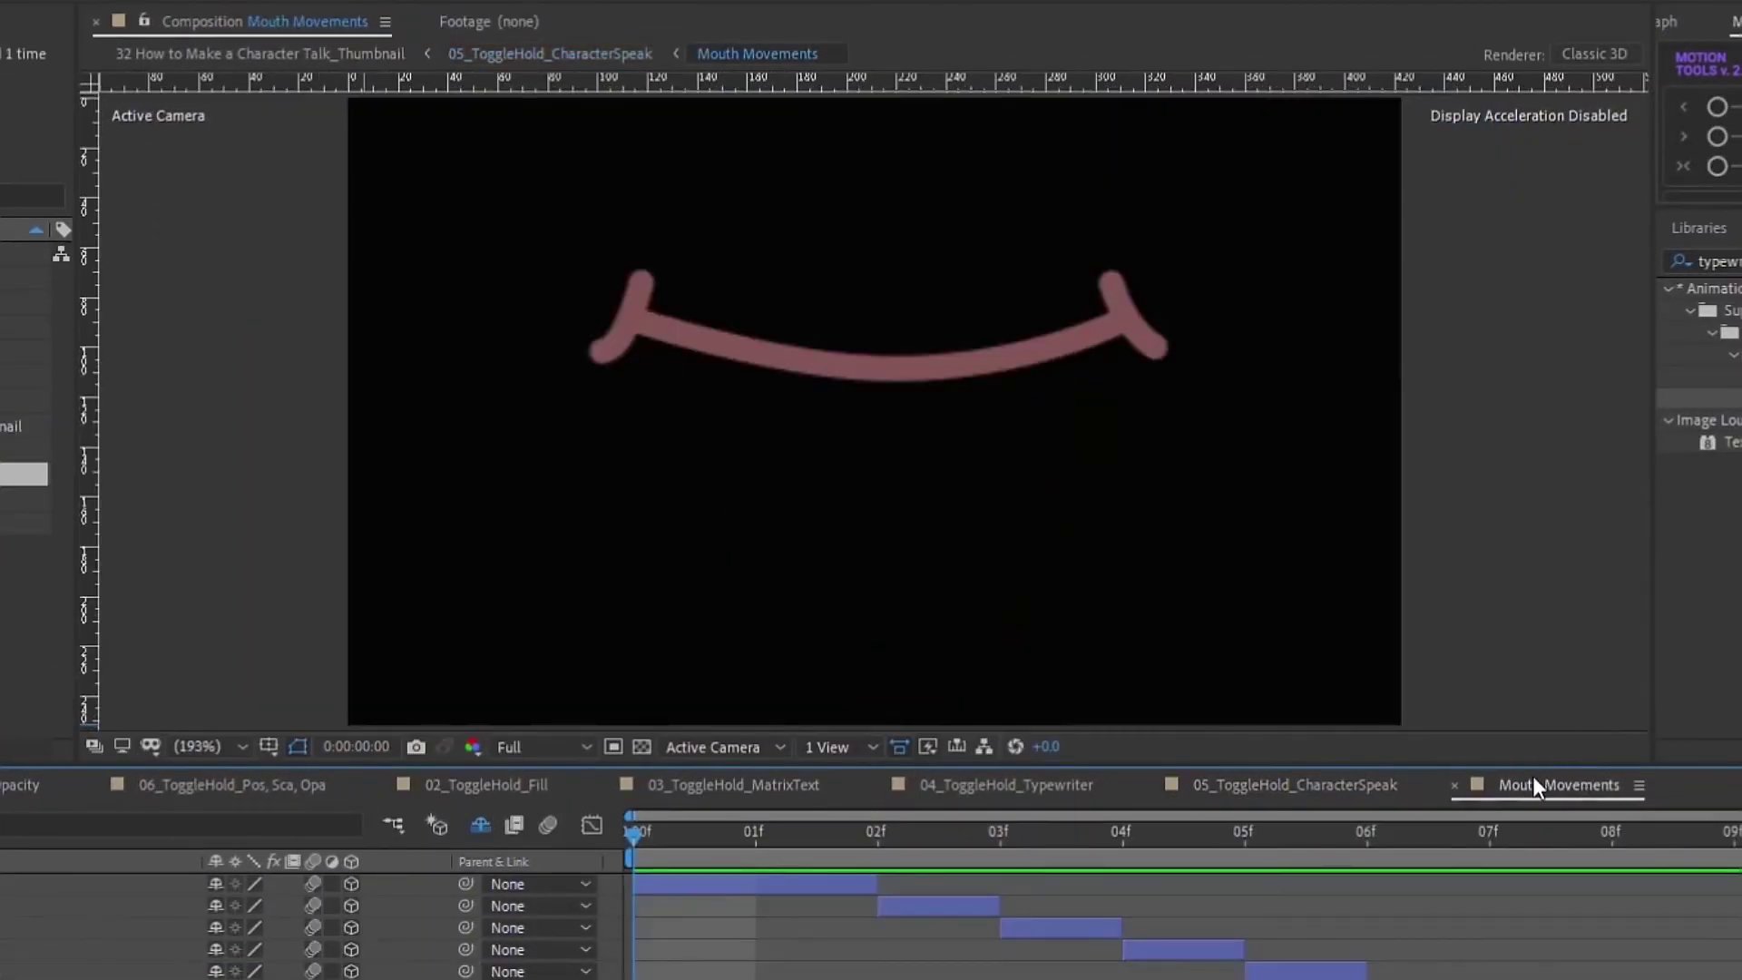
left_click_drag(1530, 786, 1607, 204)
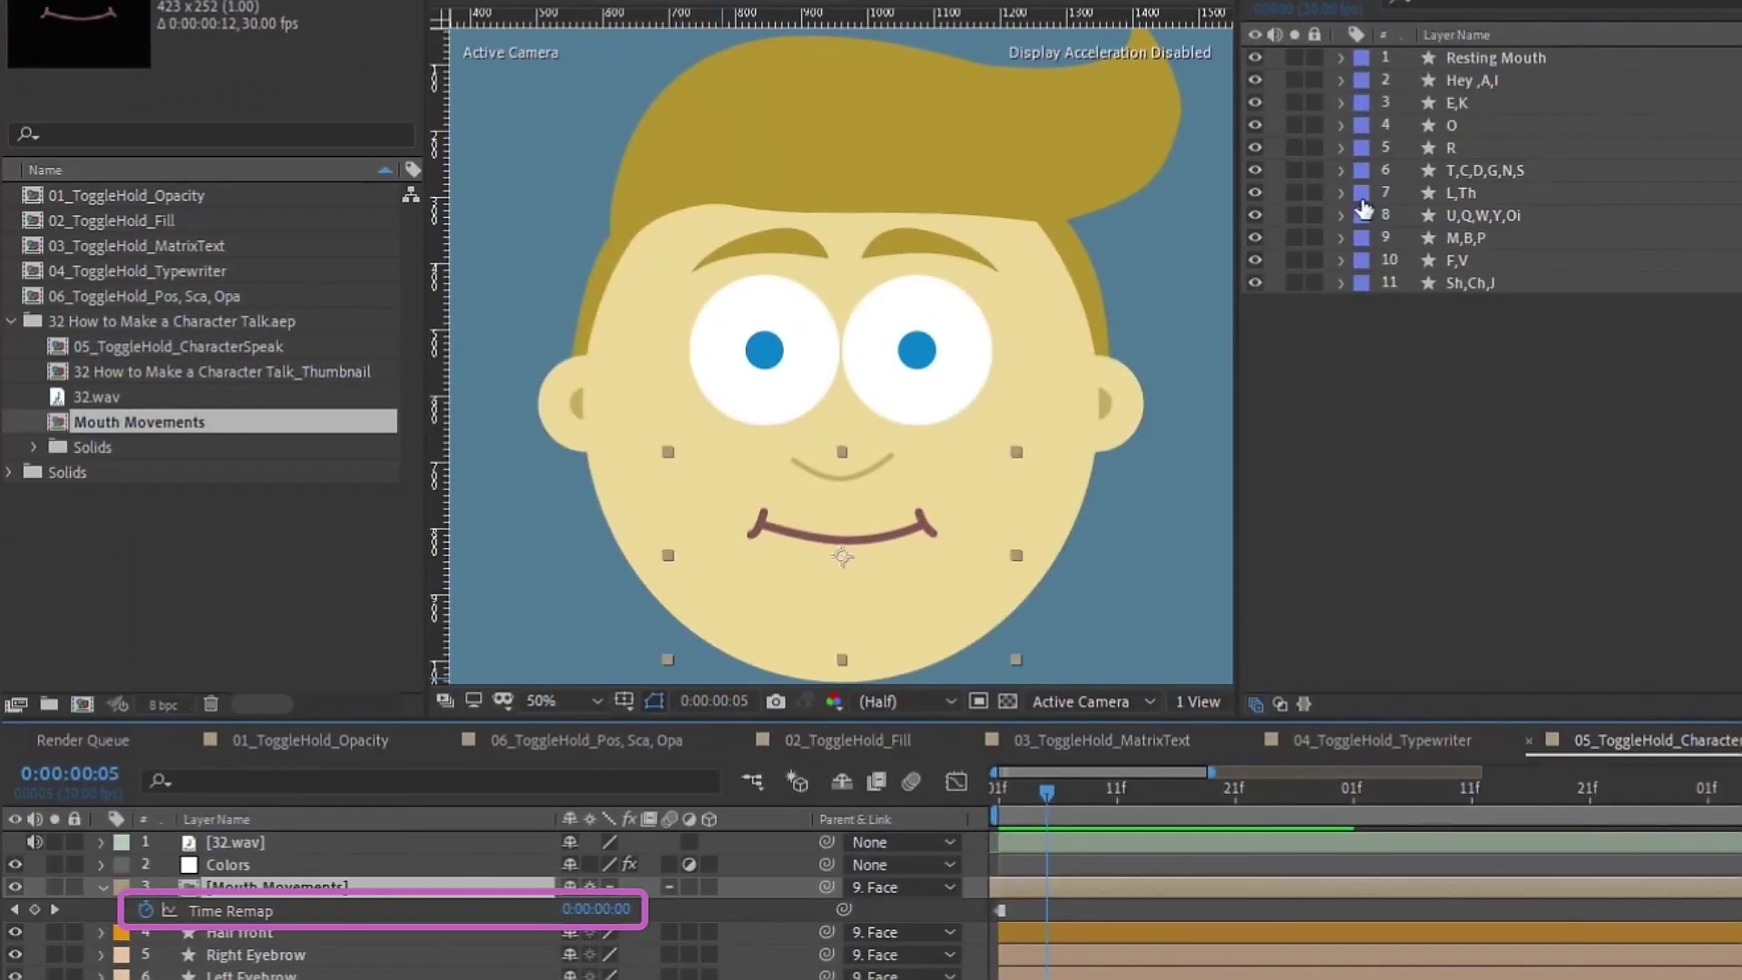
- Set Time Remap to 3 for the E,K mouth, then 10 for F,V
left_click(596, 909)
type("3")
key("Return")
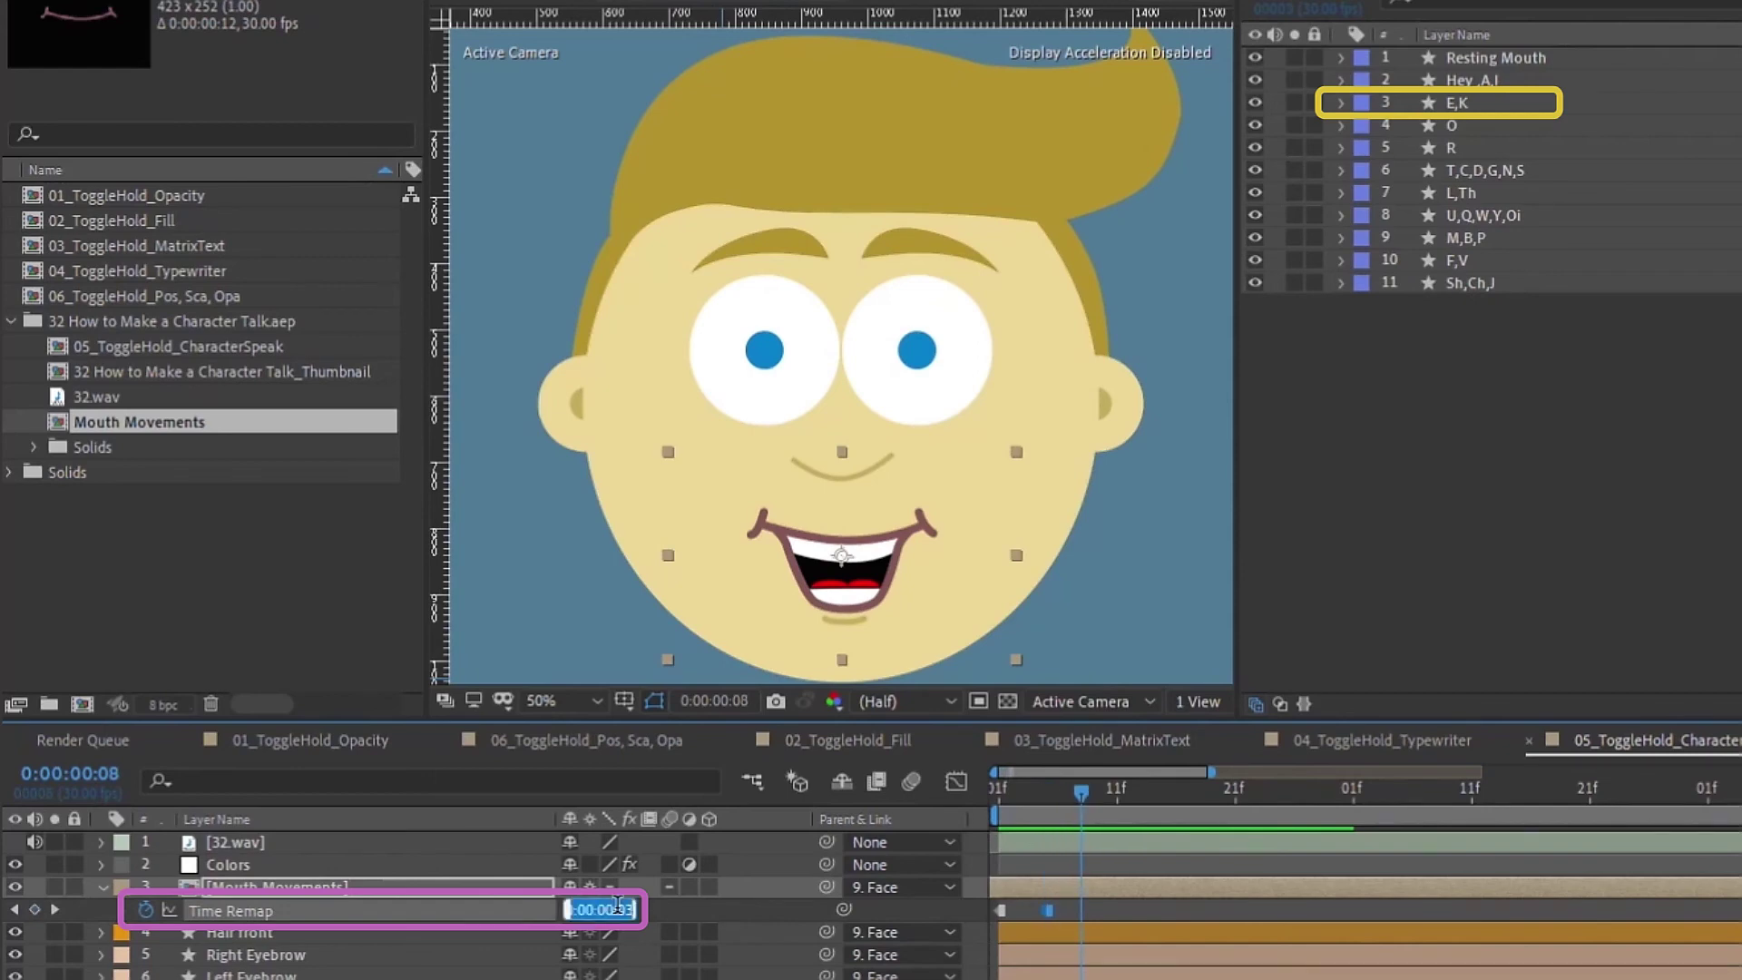
type("10")
key("Return")
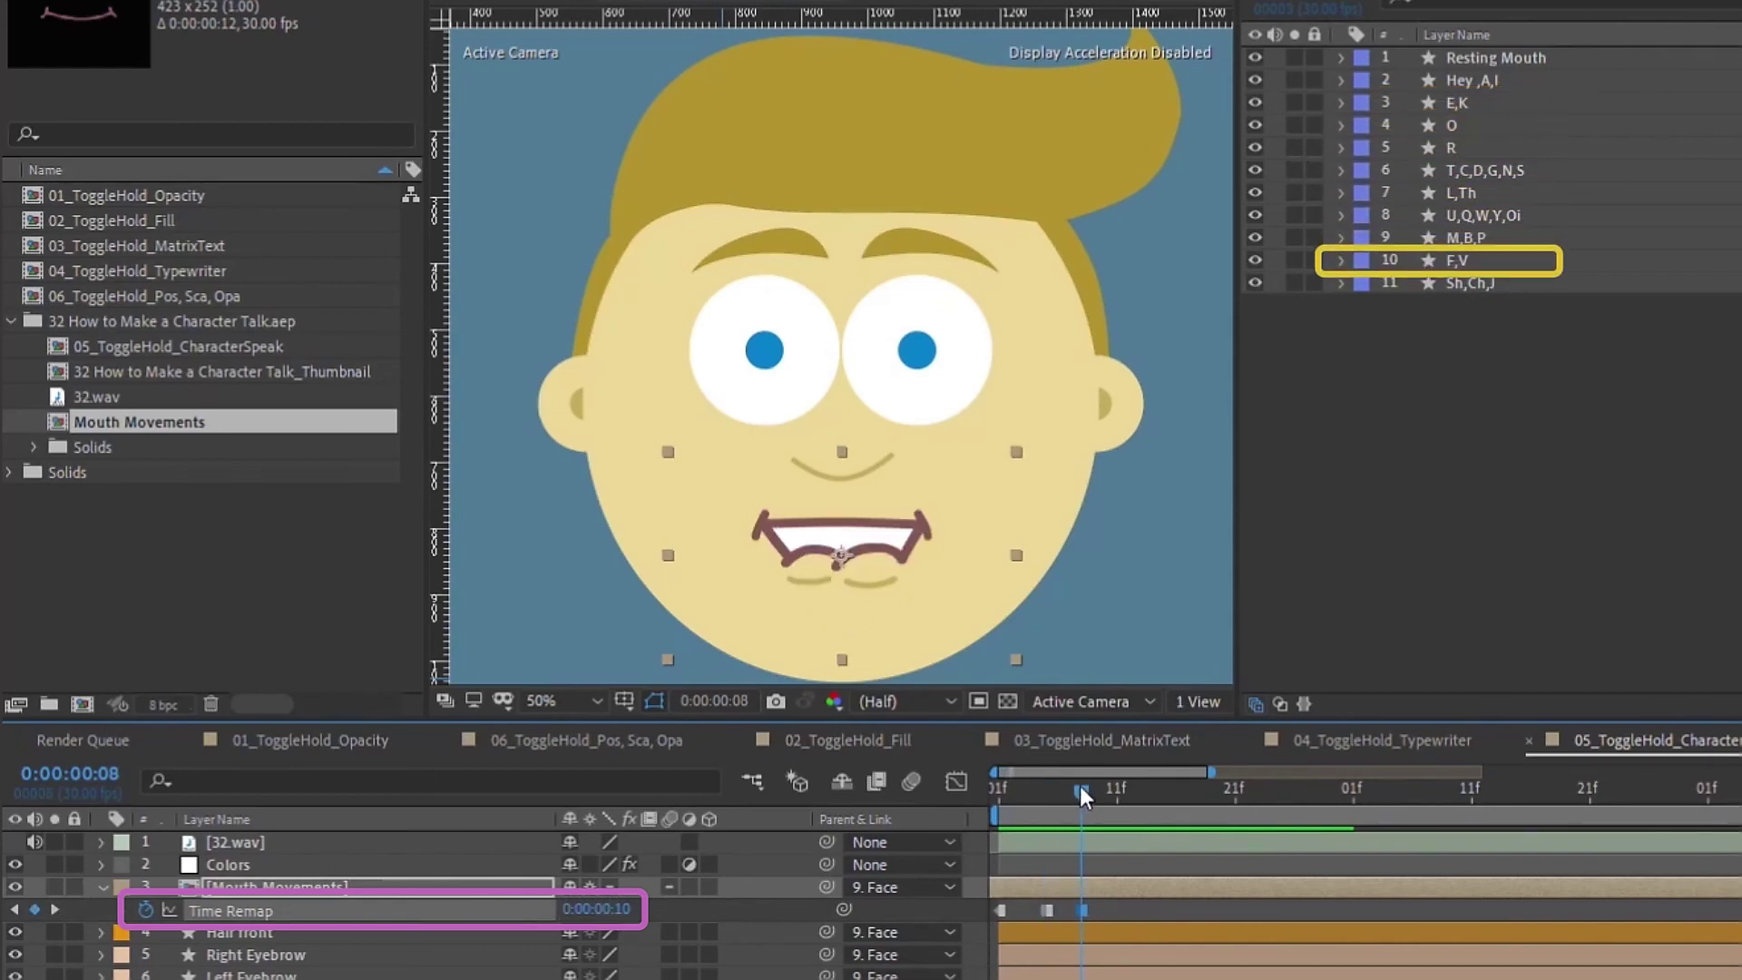
- Following the 32.wav waveform, key Time Remap 3 at frame 15, then the O and final mouth shapes
key("l")
key("l")
left_click_drag(949, 668, 989, 662)
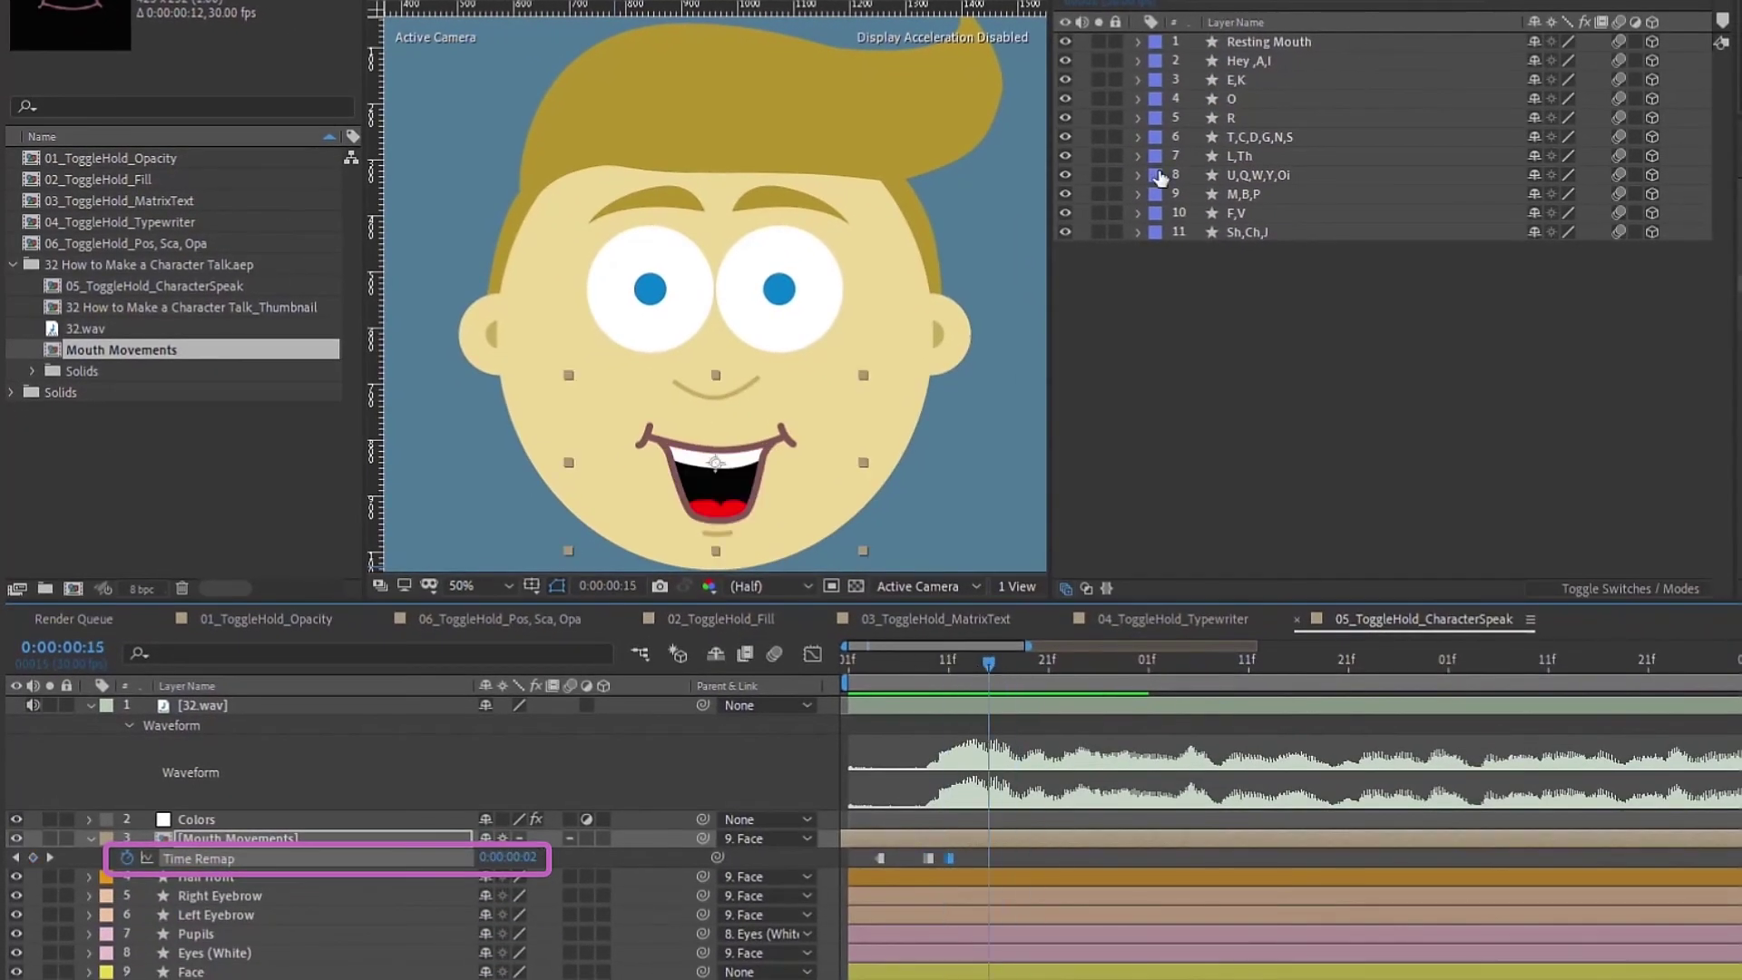
left_click(508, 857)
type("3")
key("Return")
key("alt+Left")
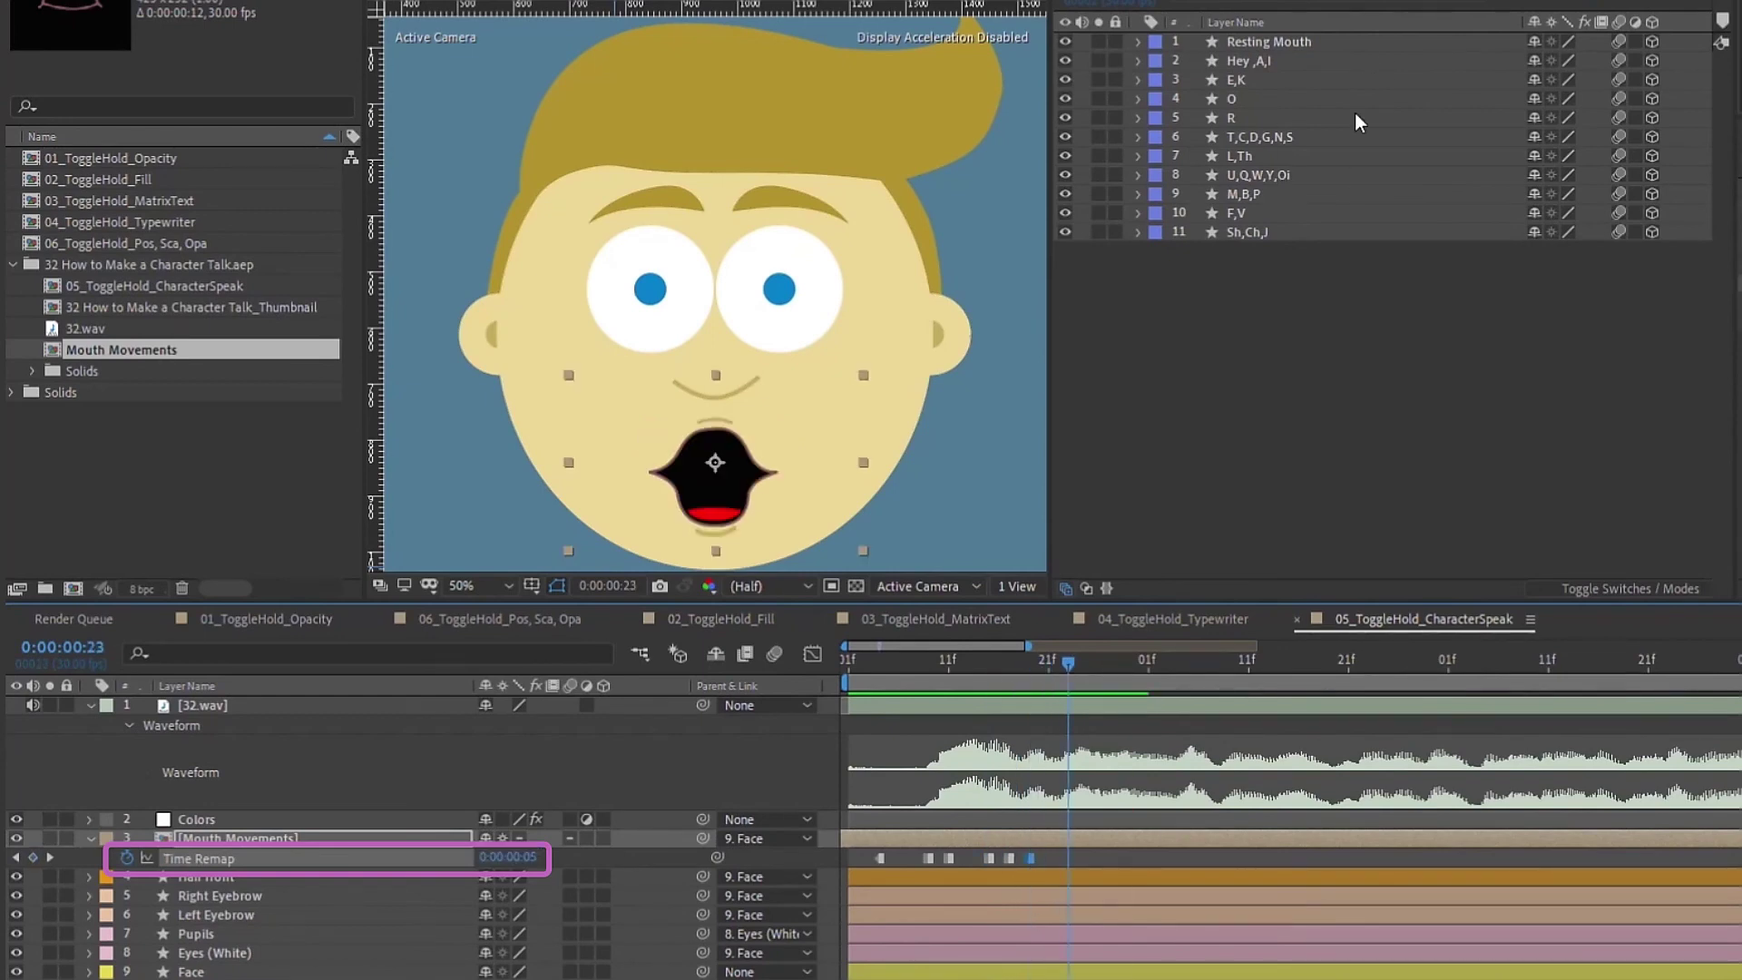
type("6")
key("Return")
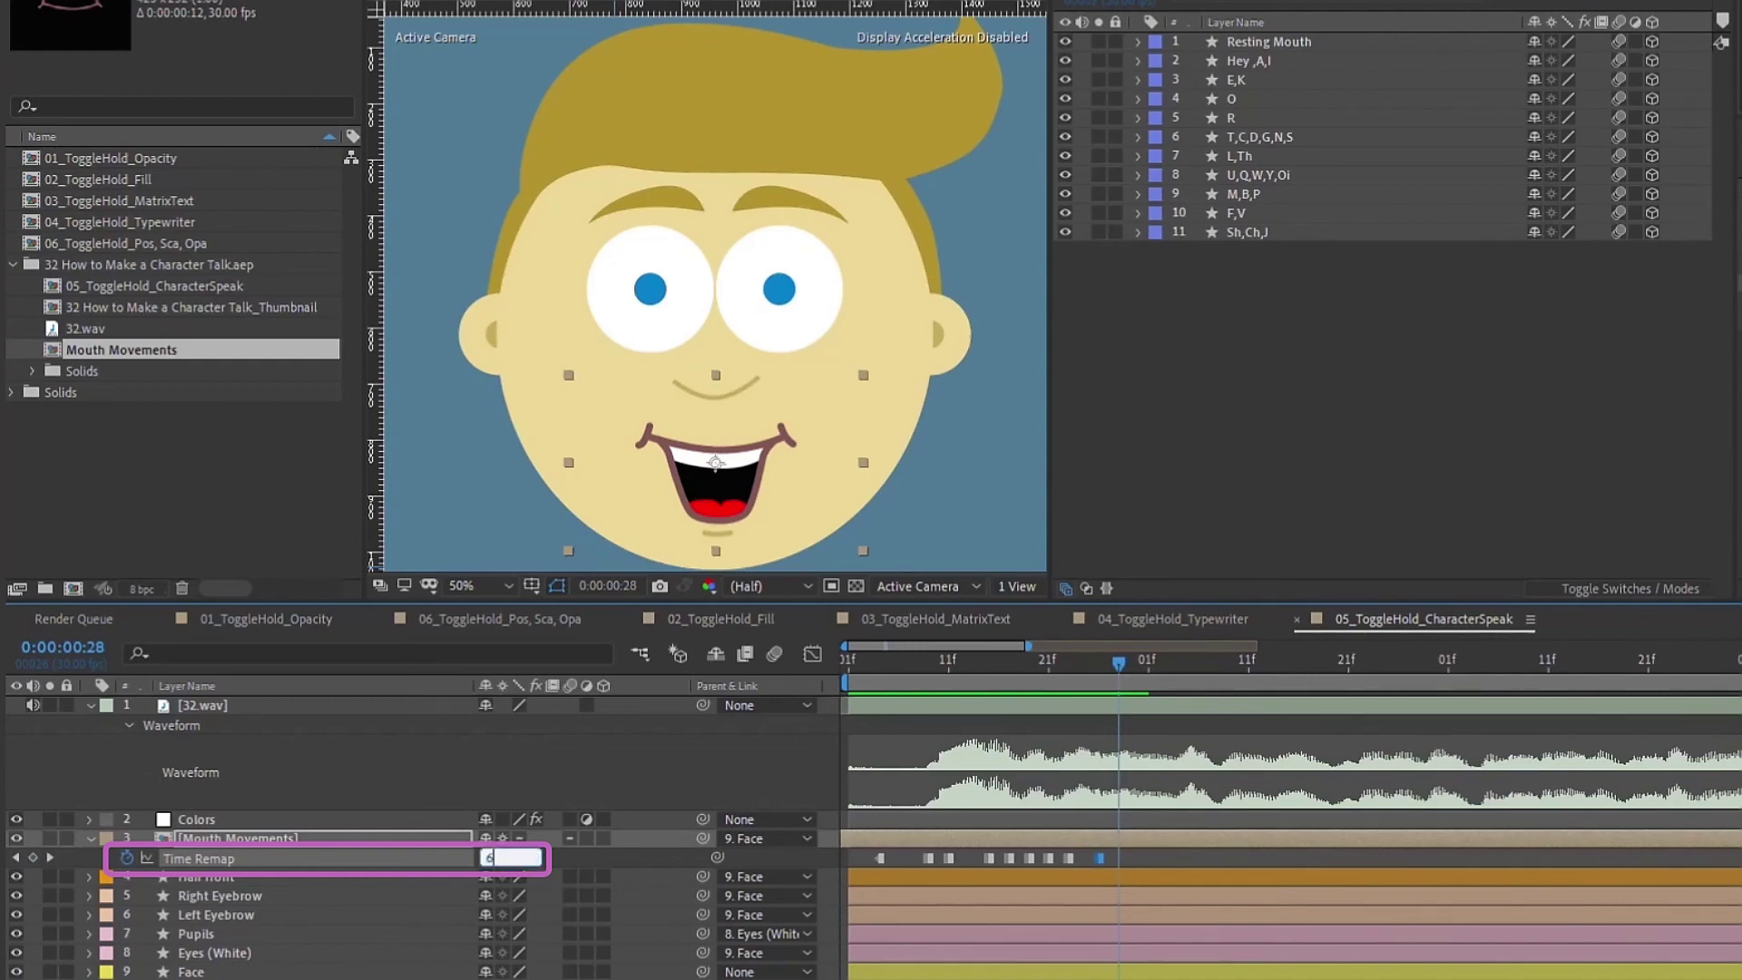
key("Return")
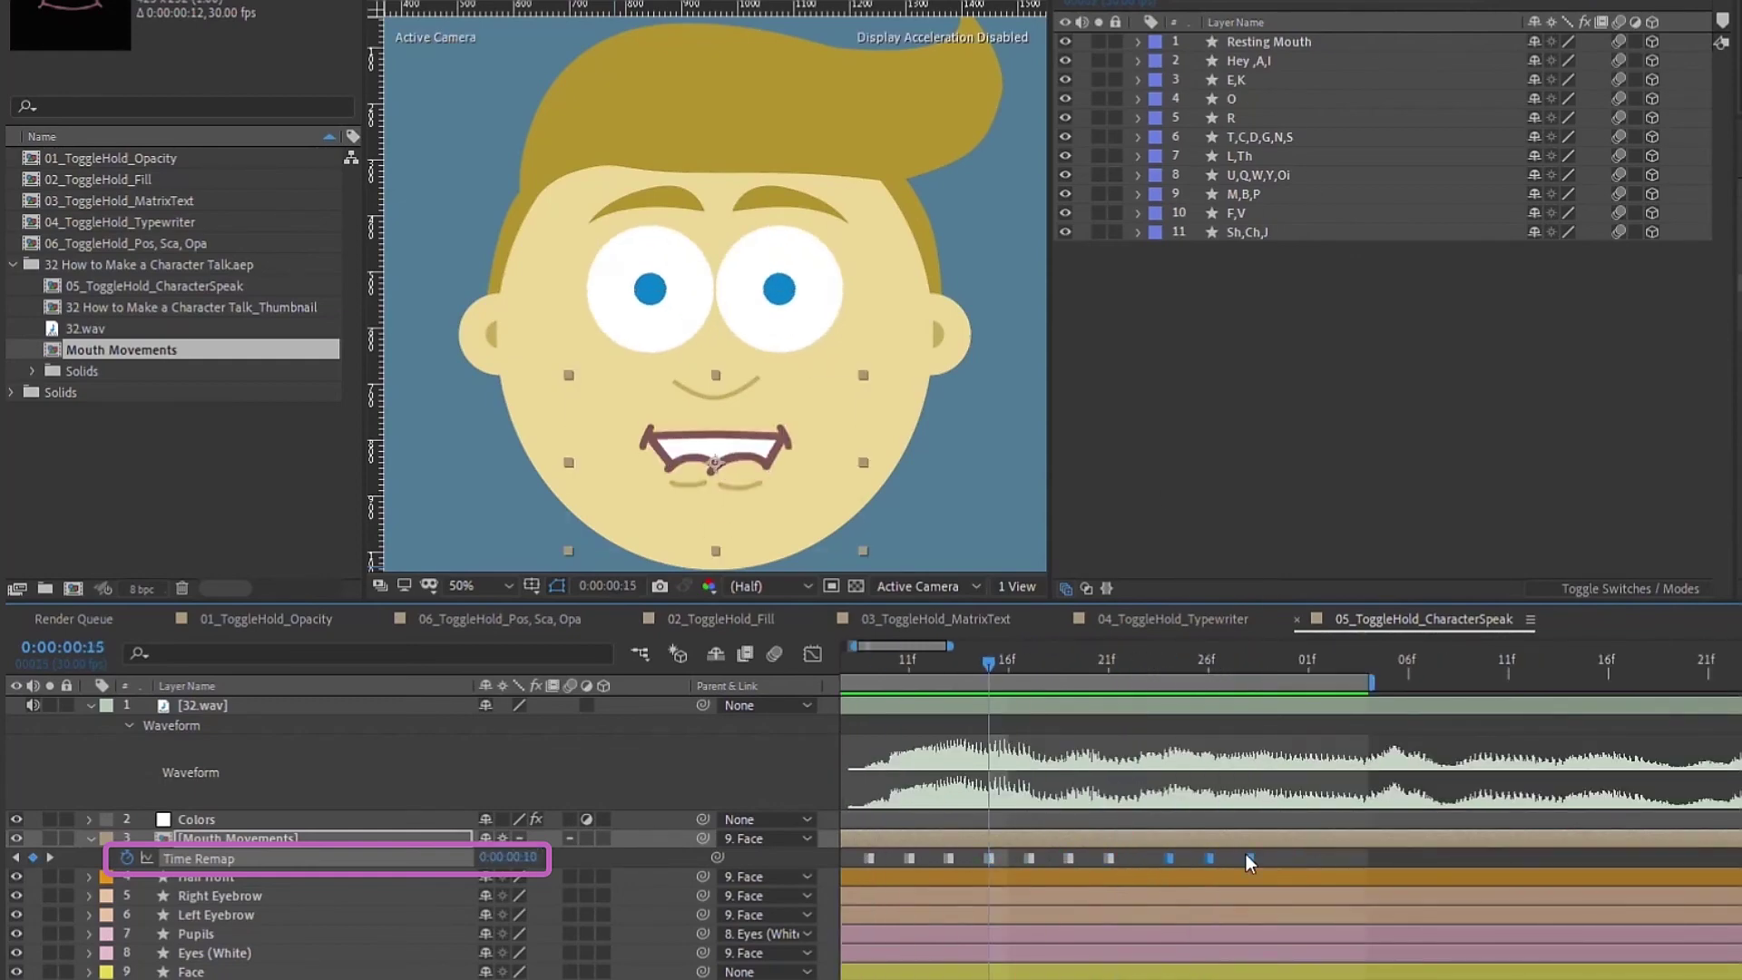